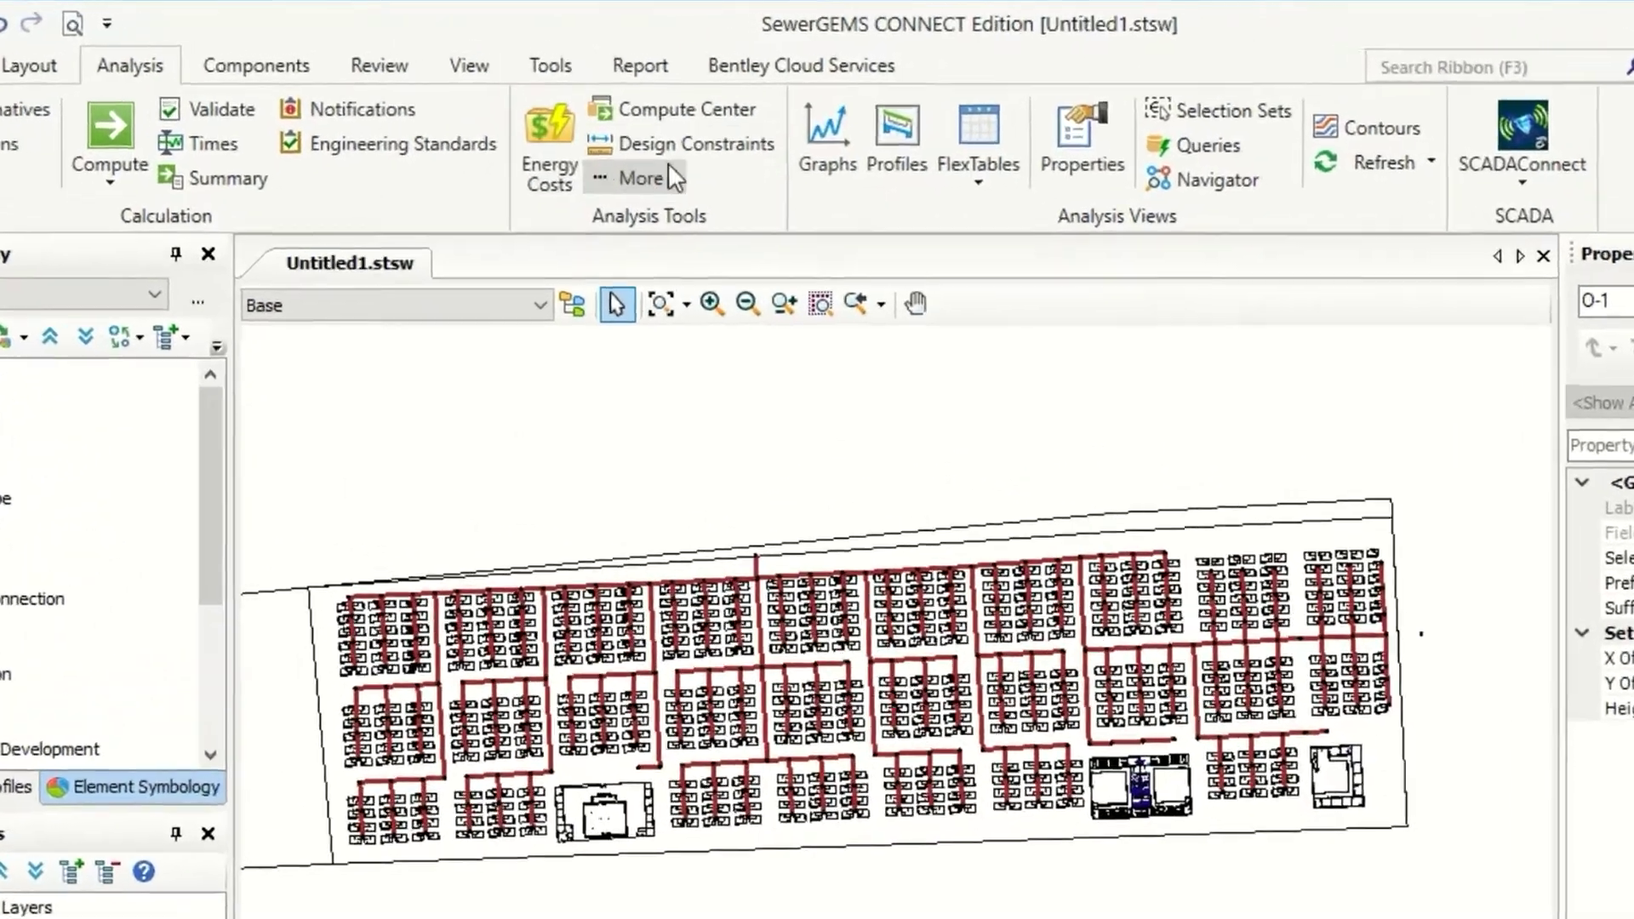
Open the default design constraints and set the gravity pipe velocity limits to a minimum of 0.4 m/s and a maximum of 4 m/s
{"action": "left_click", "coordinate": [695, 143]}
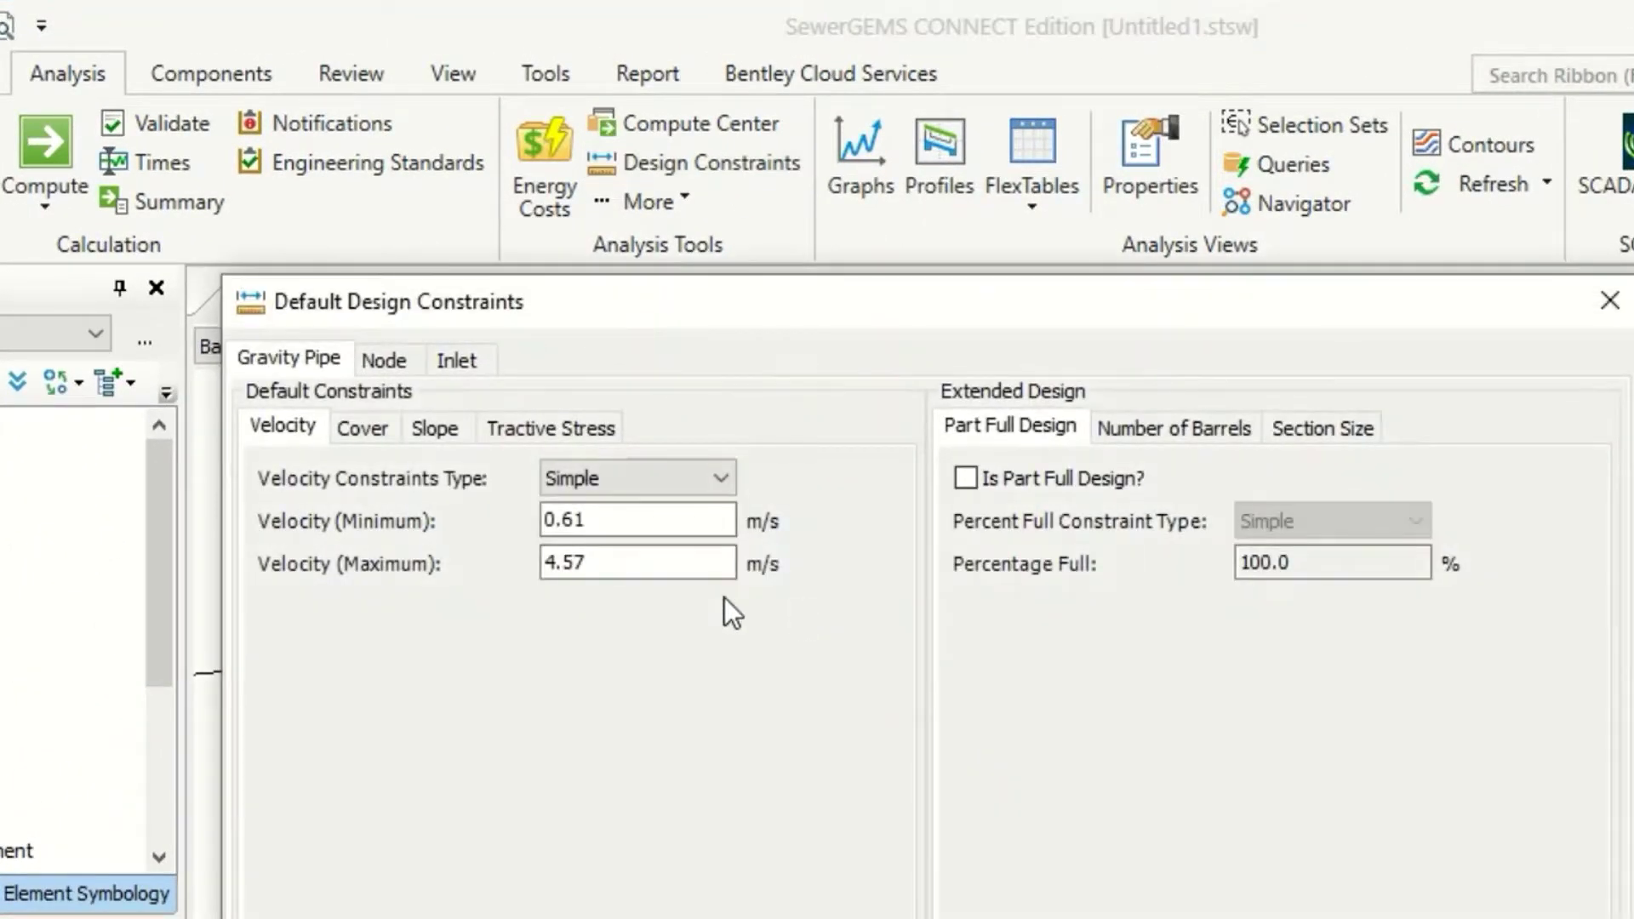
{"action": "left_click_drag", "start_coordinate": [936, 301], "coordinate": [969, 335]}
{"action": "left_click", "coordinate": [662, 551]}
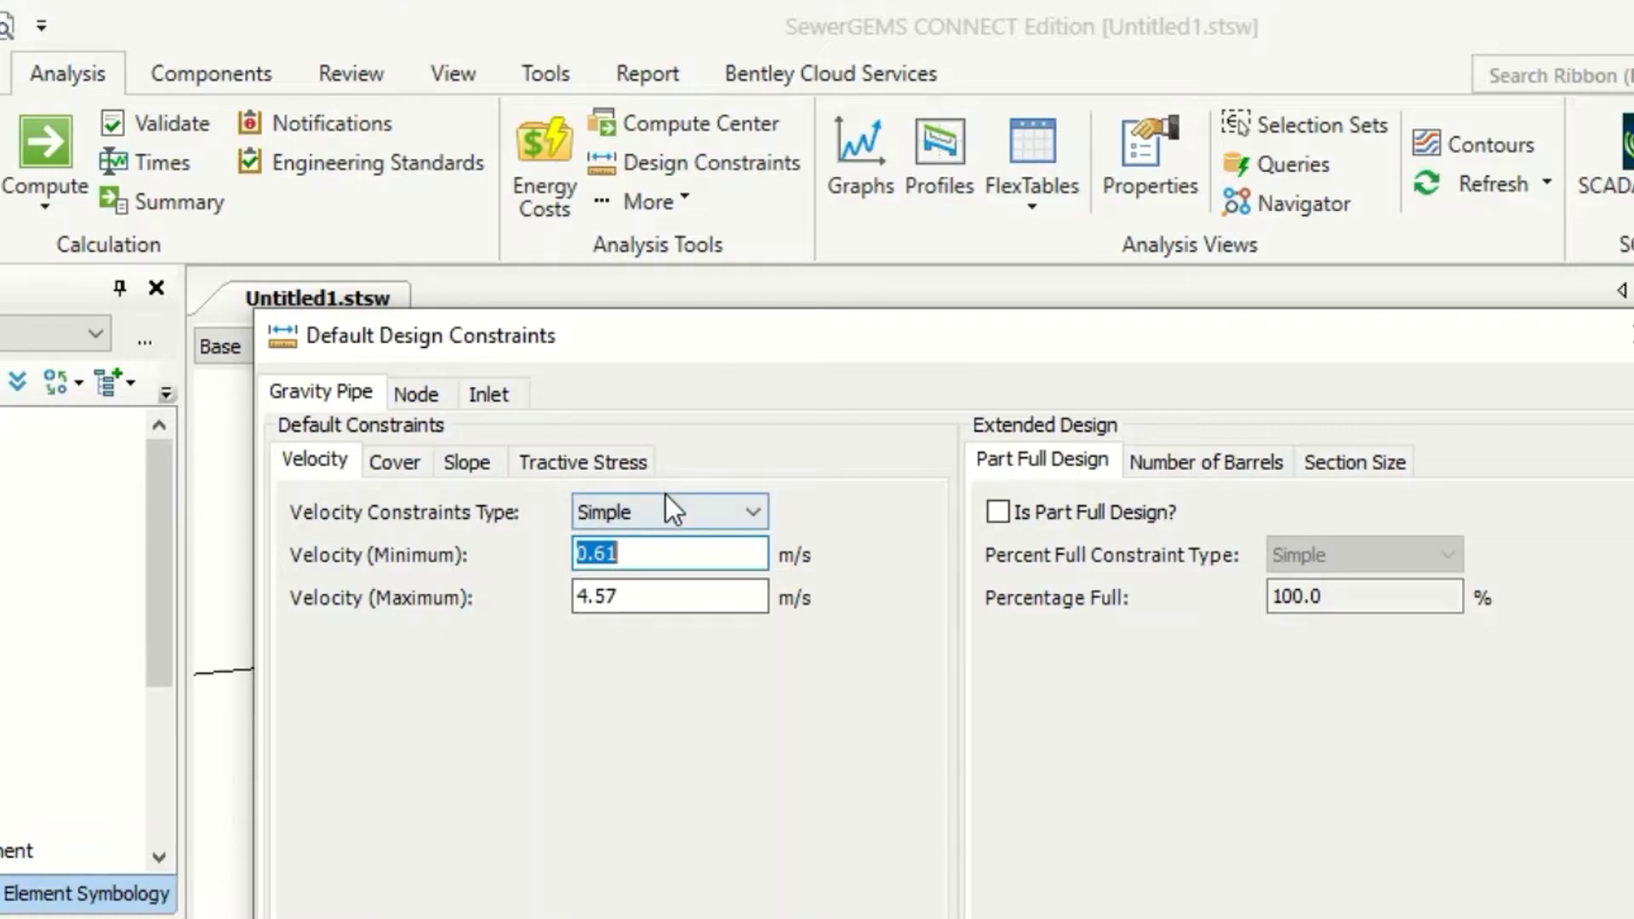
{"action": "left_click", "coordinate": [666, 509]}
{"action": "left_click", "coordinate": [665, 508]}
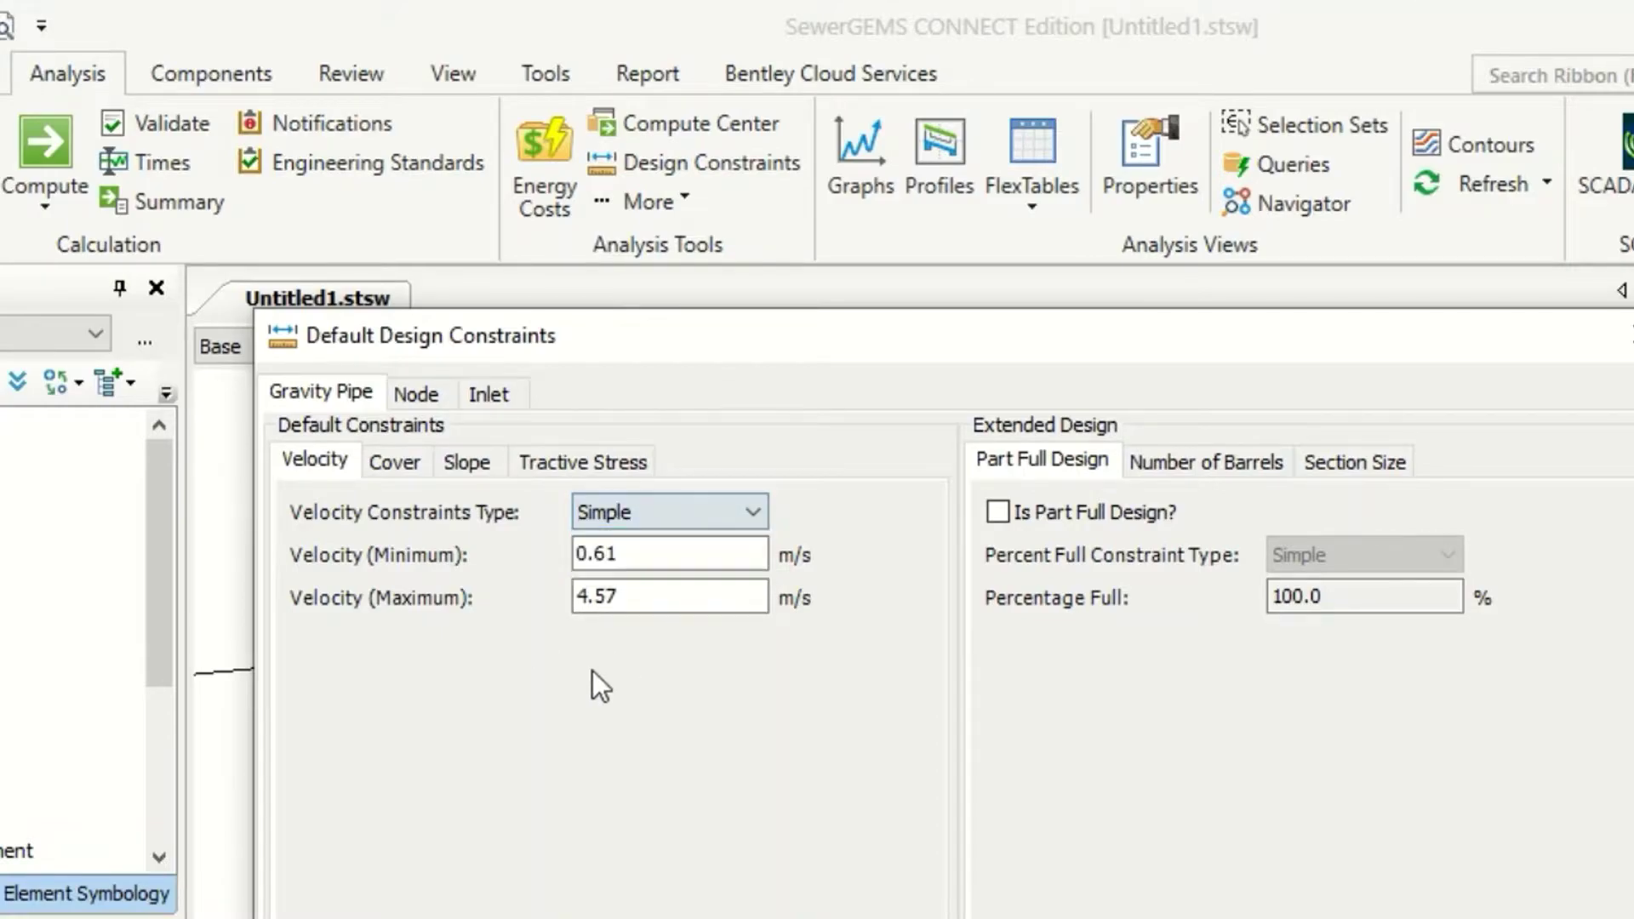
{"action": "left_click", "coordinate": [648, 555]}
{"action": "type", "text": "0."}
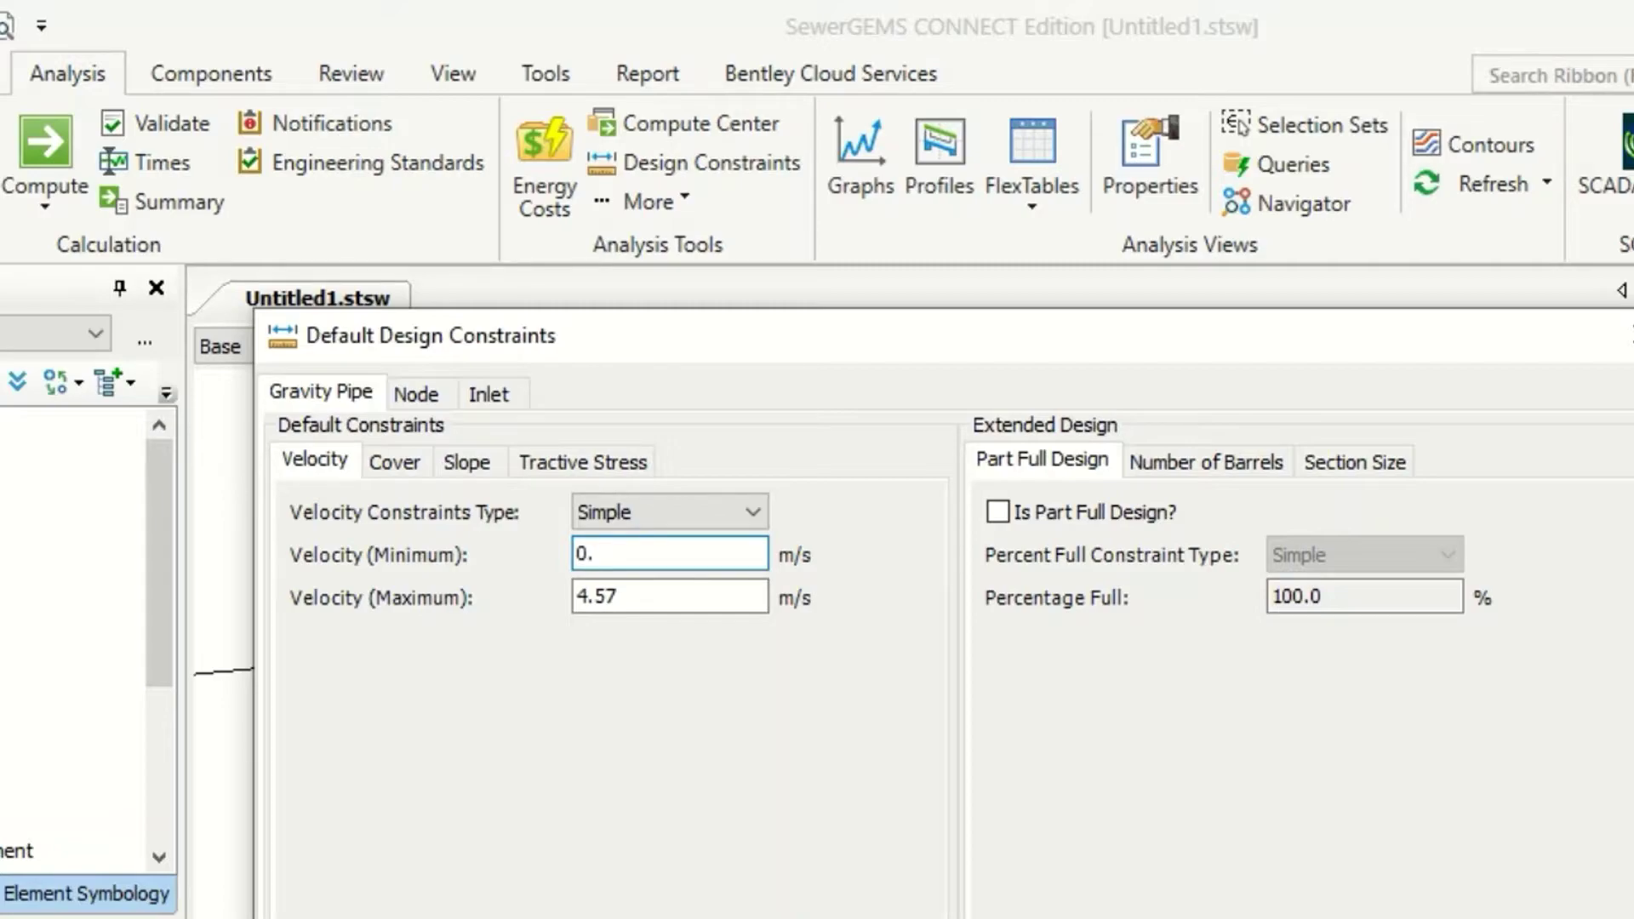
{"action": "type", "text": "4"}
{"action": "left_click", "coordinate": [668, 606]}
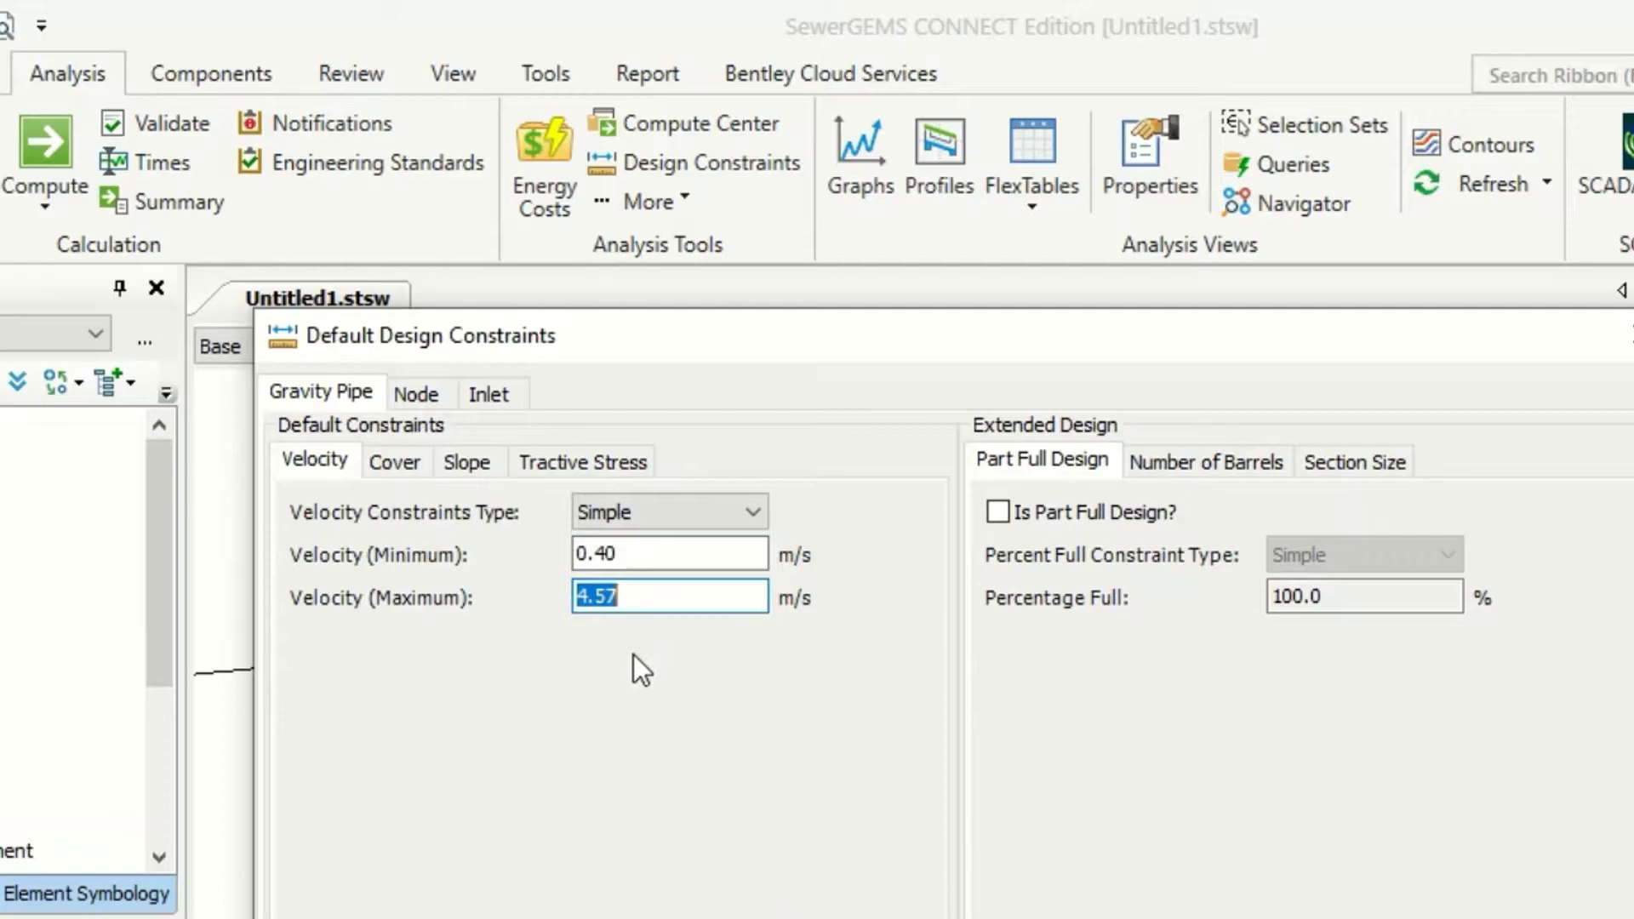
{"action": "type", "text": "4"}
{"action": "key", "text": "shift+Tab"}
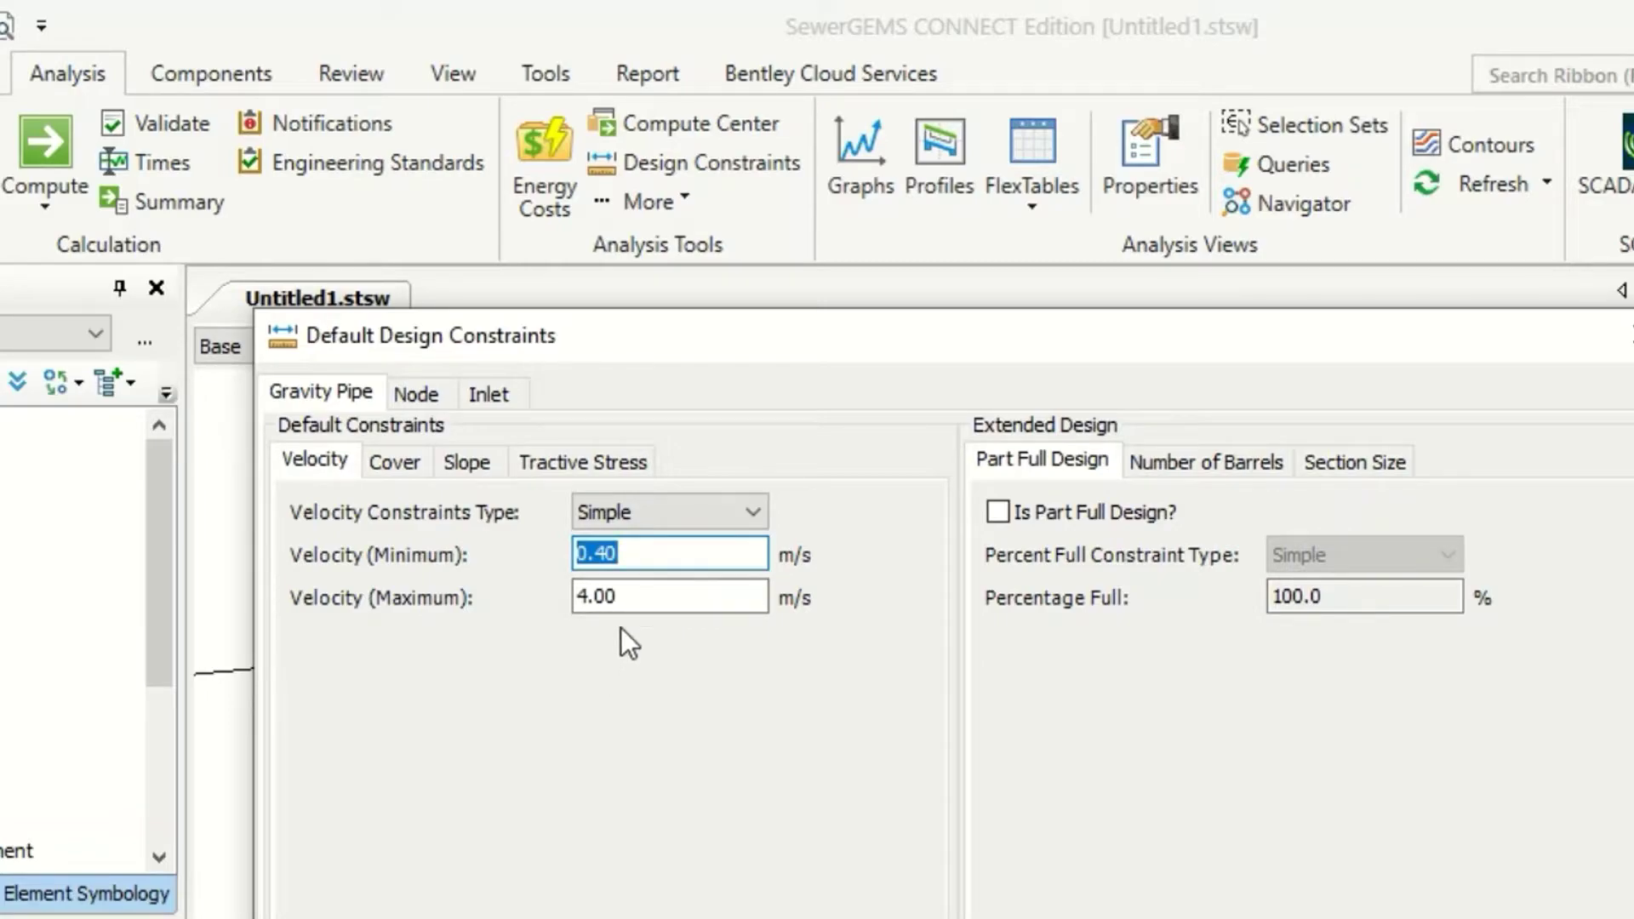
{"action": "left_click", "coordinate": [642, 595]}
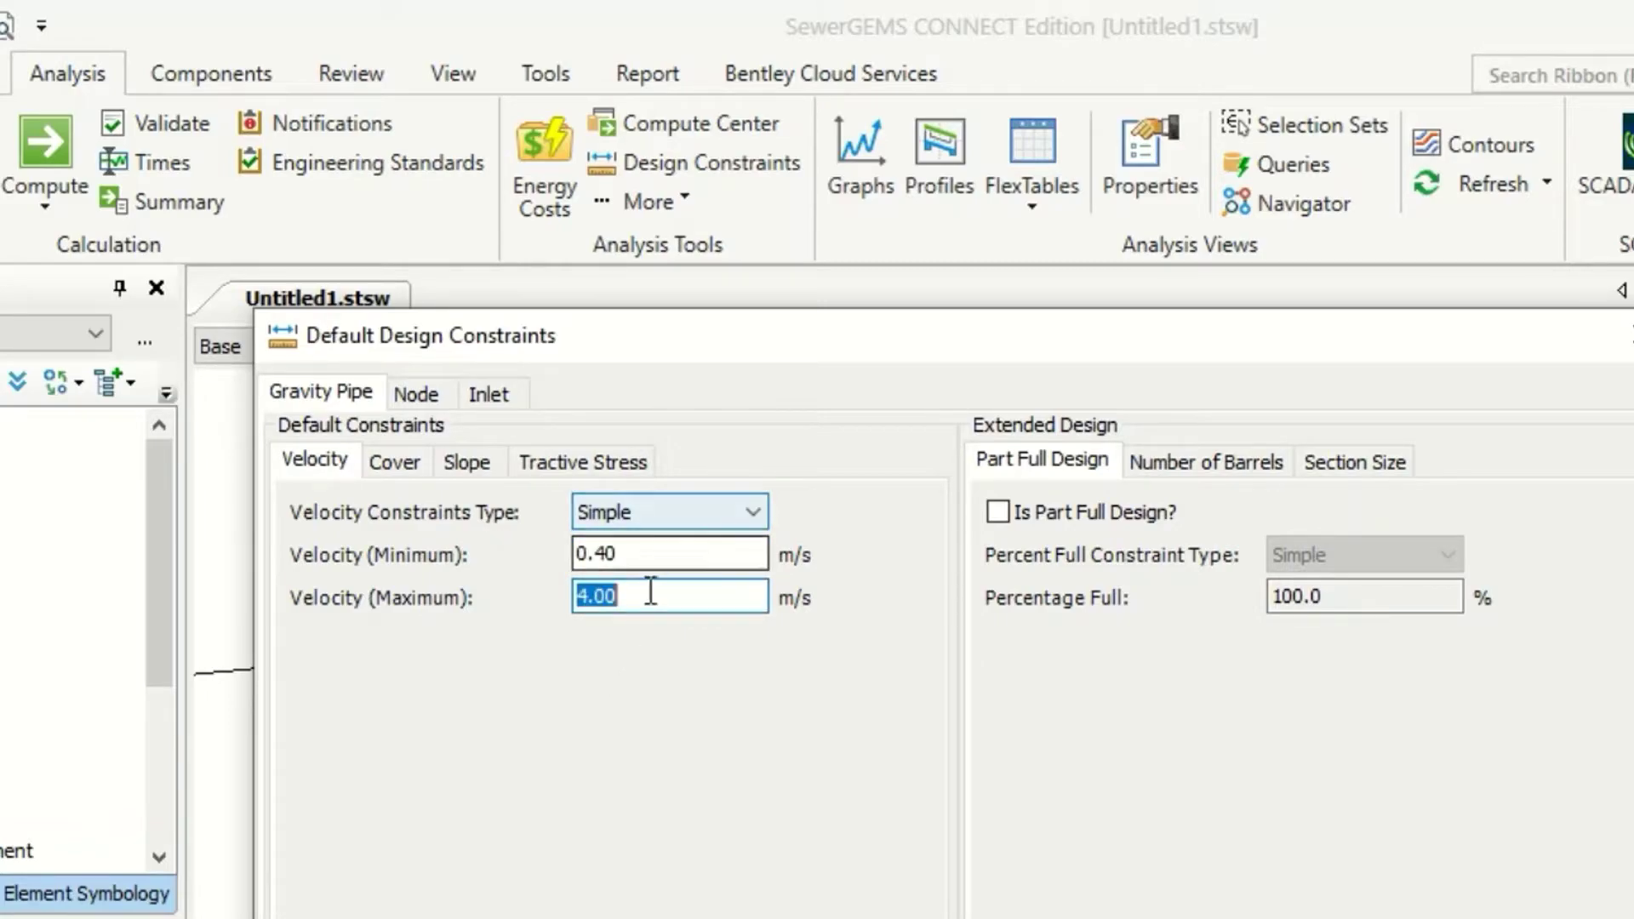
Change the velocity constraints type to Table and add rows for rises of 100, 200, 300 and 400 mm
{"action": "left_click", "coordinate": [682, 511]}
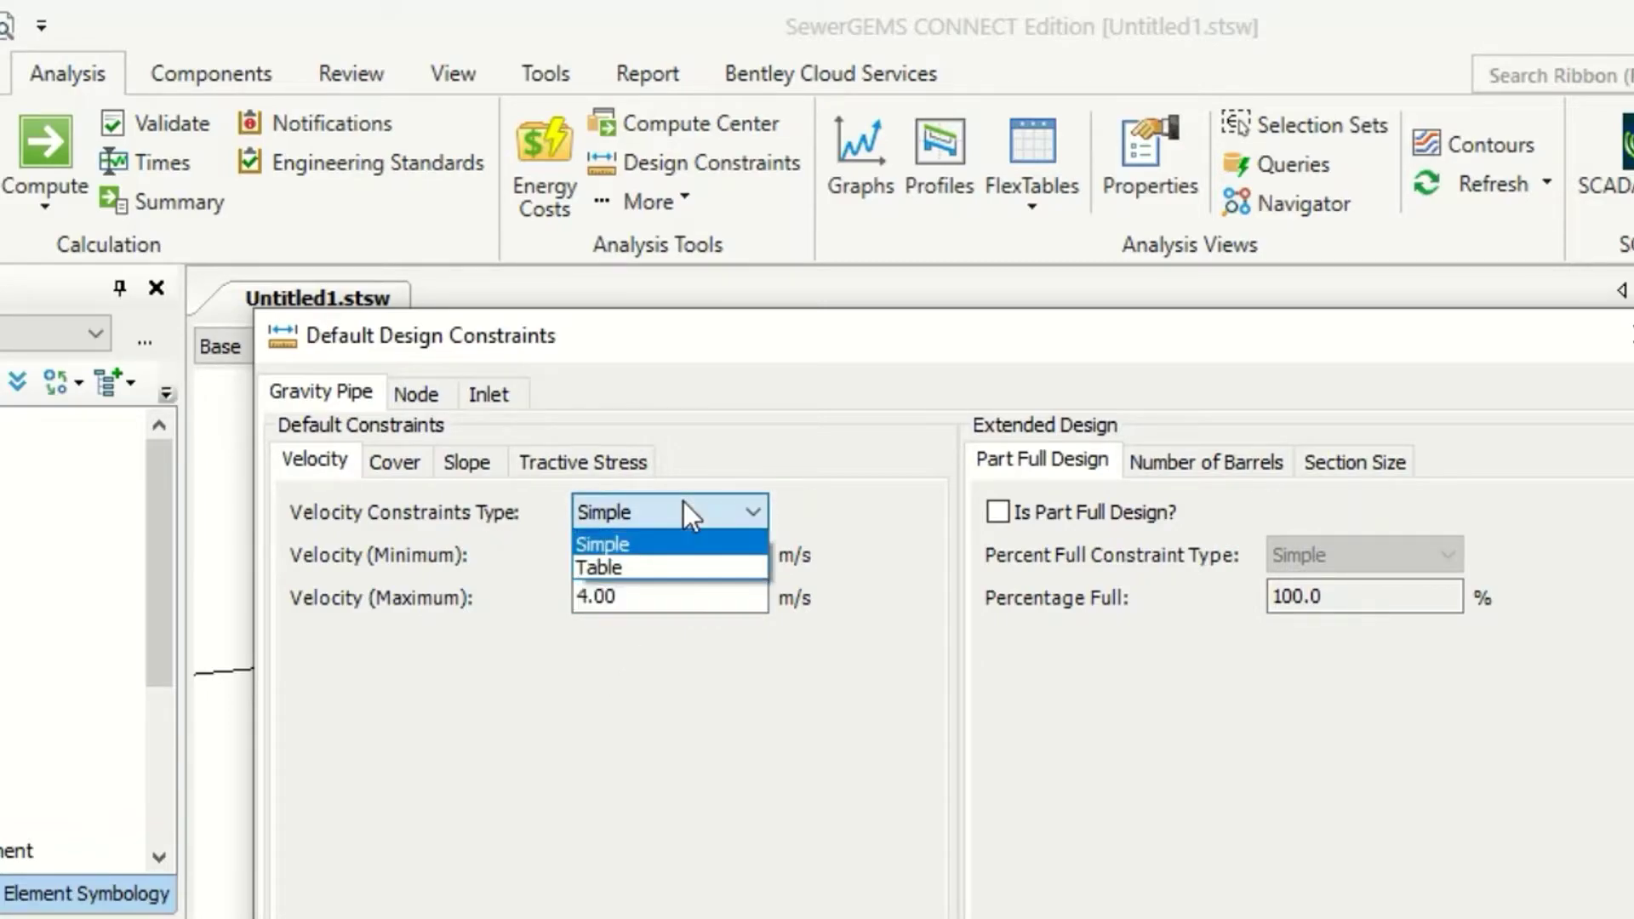
{"action": "left_click", "coordinate": [671, 567]}
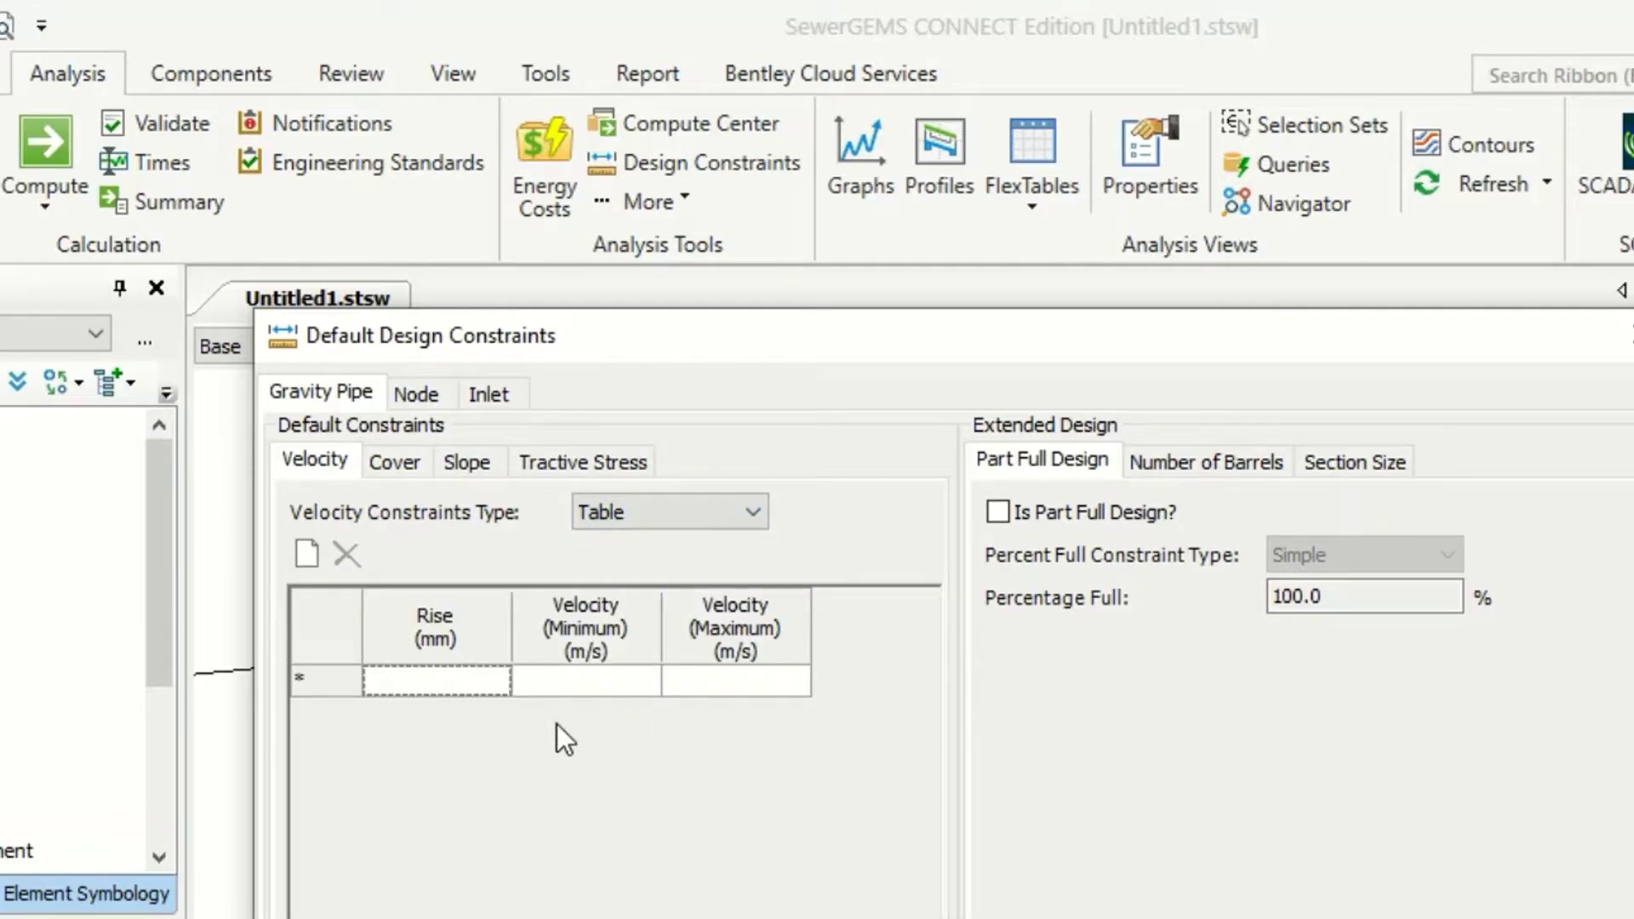
{"action": "left_click", "coordinate": [473, 683]}
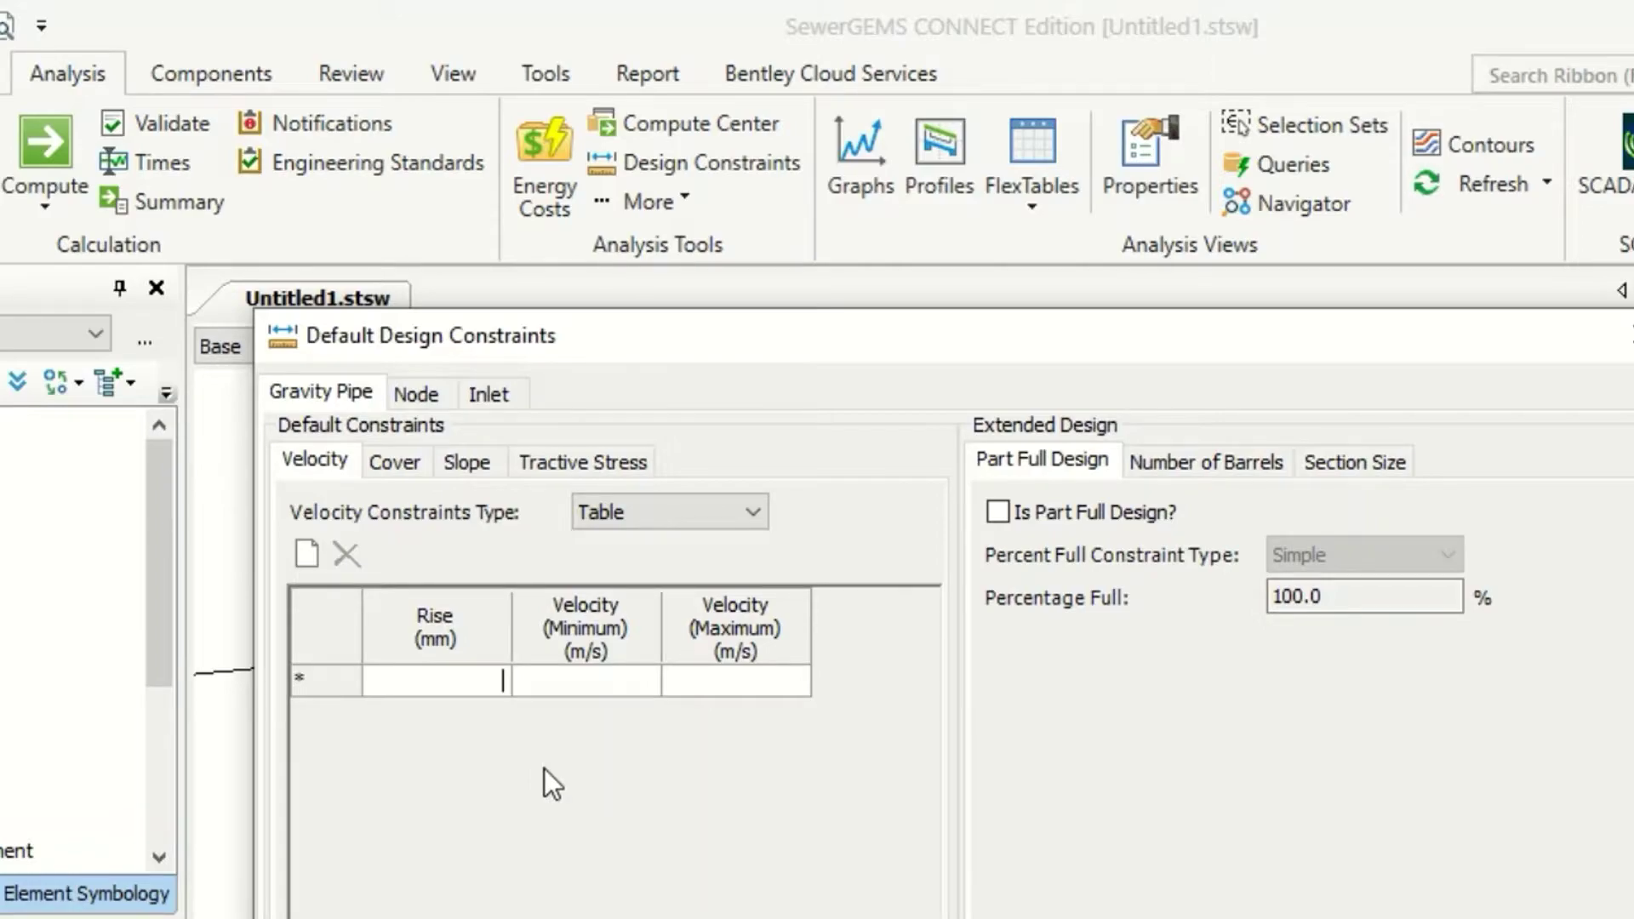
{"action": "type", "text": "100"}
{"action": "key", "text": "Return"}
{"action": "type", "text": "200"}
{"action": "key", "text": "Return"}
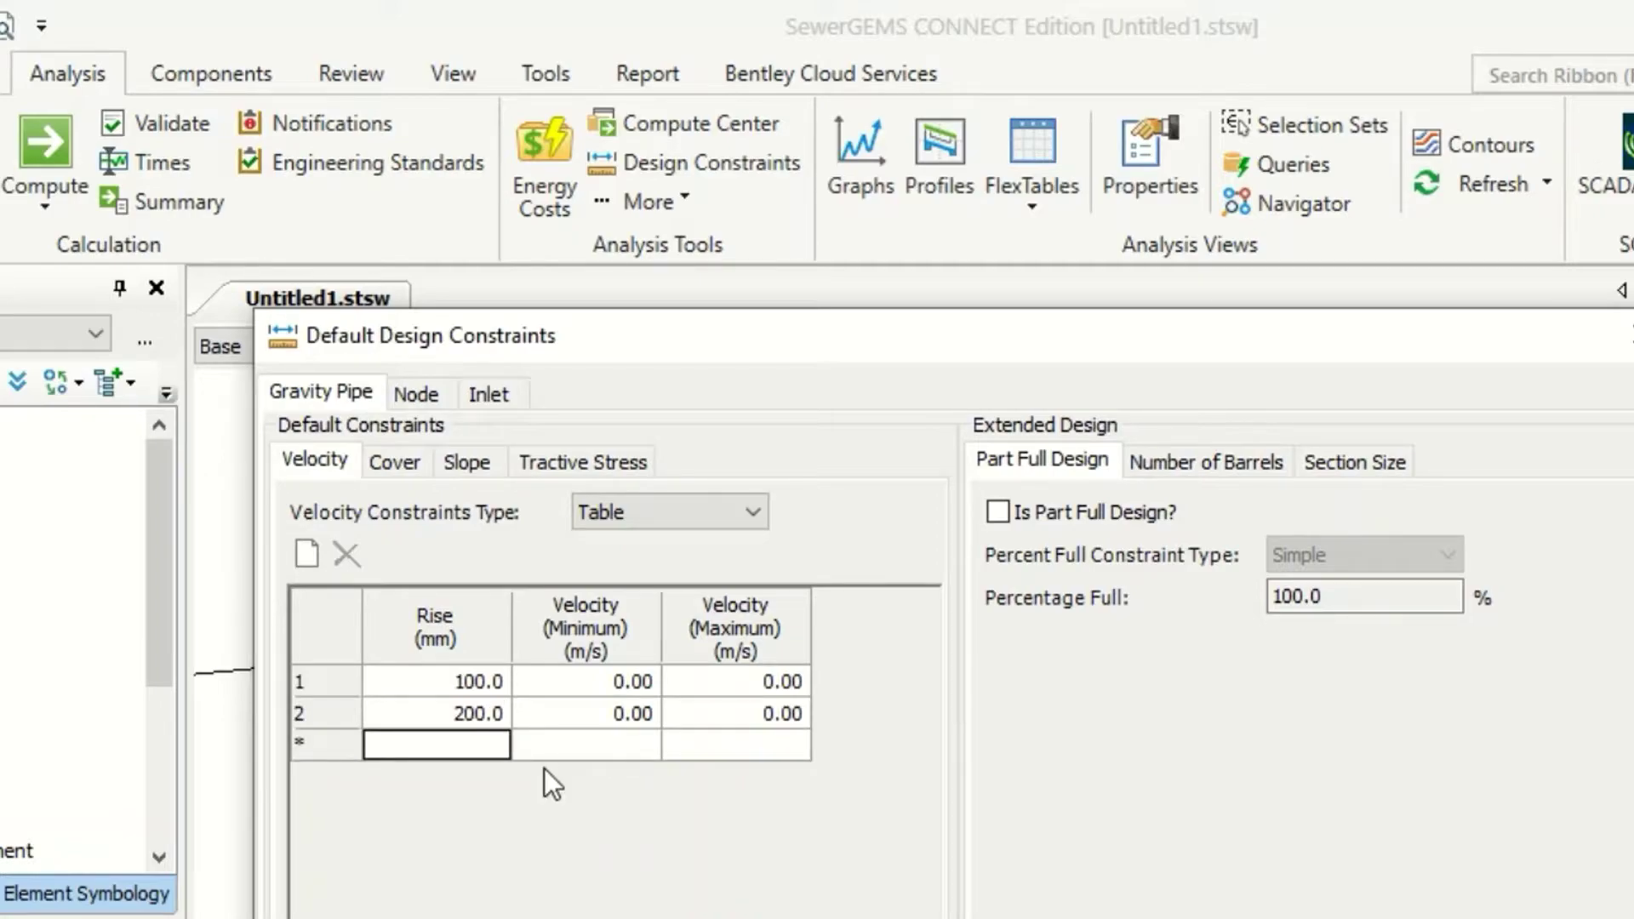
{"action": "type", "text": "300"}
{"action": "key", "text": "Return"}
{"action": "type", "text": "400"}
{"action": "key", "text": "Return"}
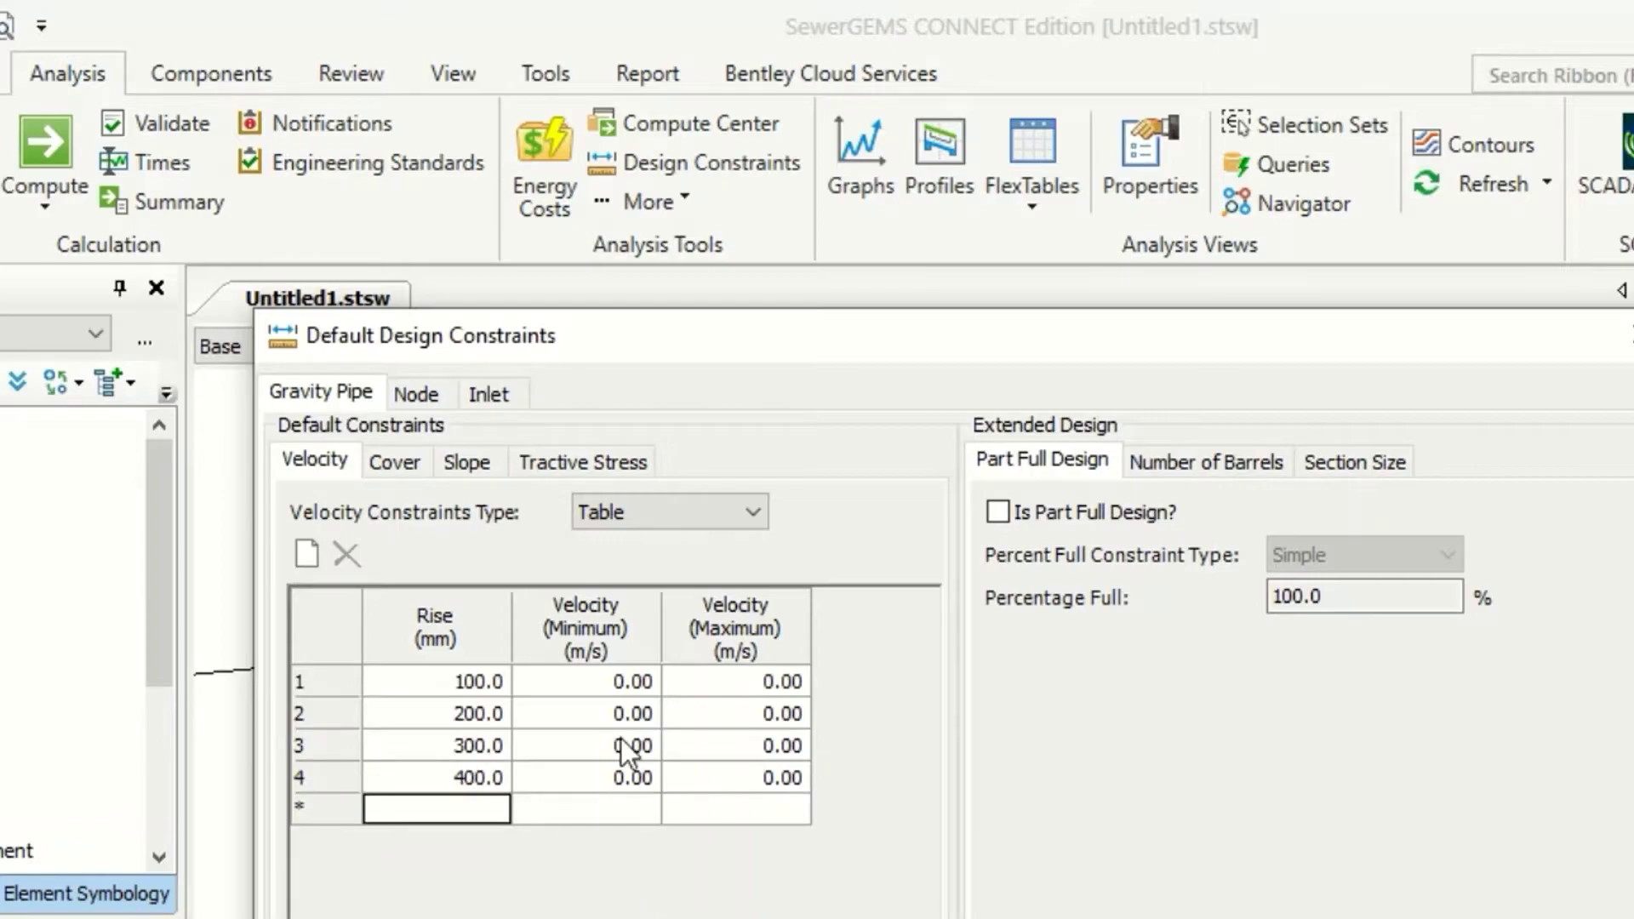
Look over the velocity cells in the table's first row and return the velocity constraints type to Simple
{"action": "left_click", "coordinate": [605, 691]}
{"action": "left_click", "coordinate": [758, 677]}
{"action": "left_click", "coordinate": [617, 673]}
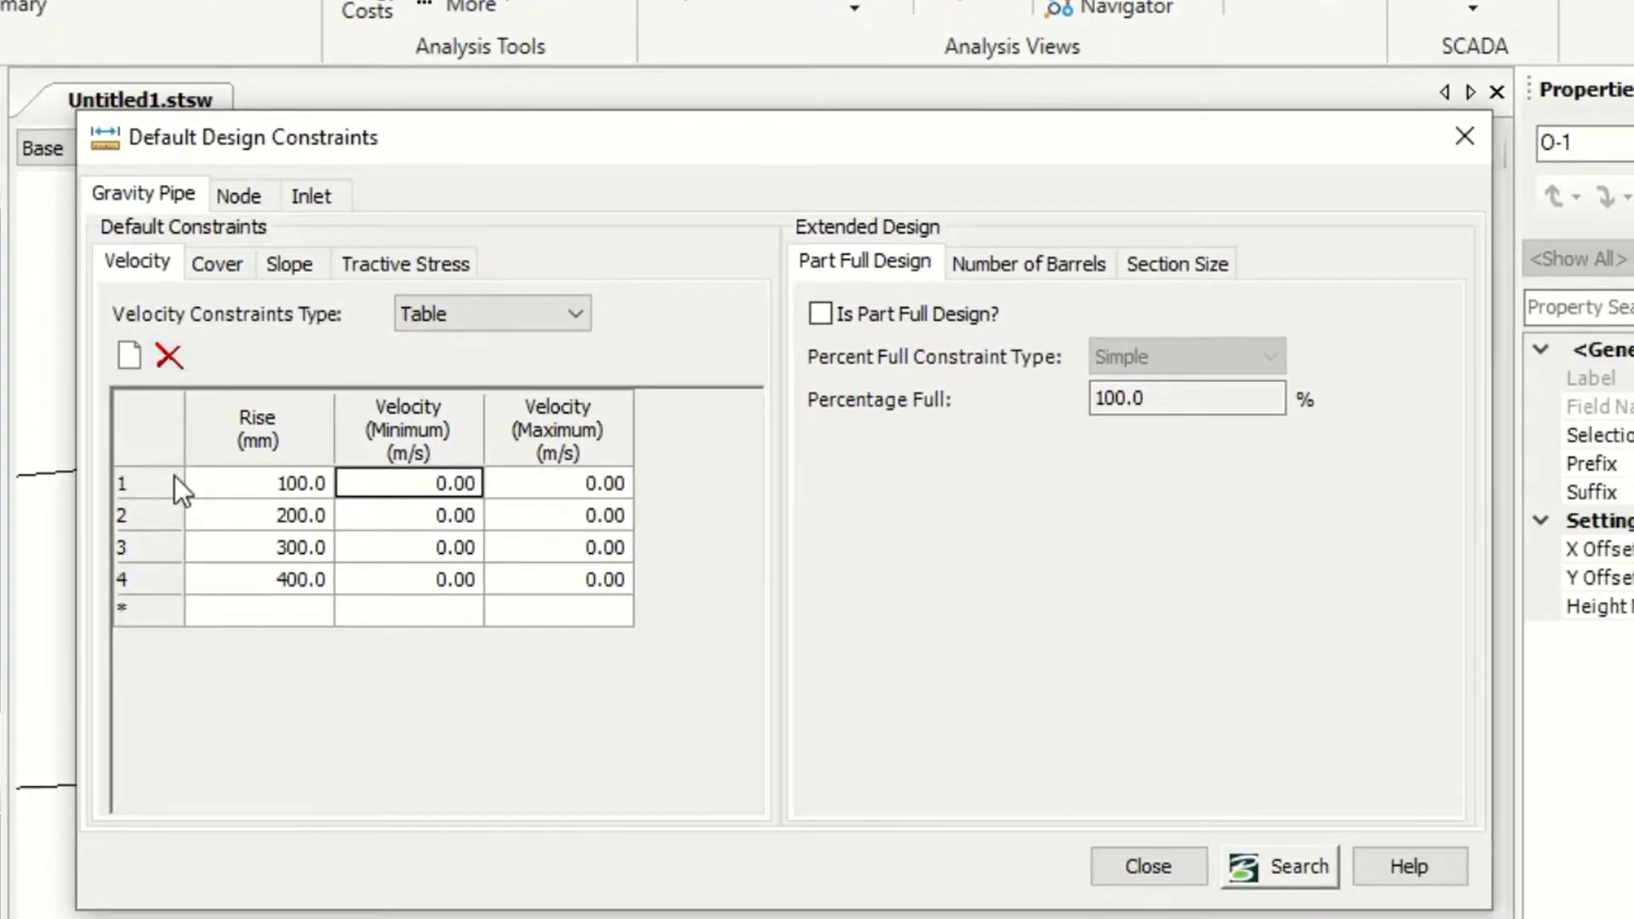
{"action": "left_click", "coordinate": [175, 478]}
{"action": "left_click", "coordinate": [469, 315]}
{"action": "left_click", "coordinate": [461, 345]}
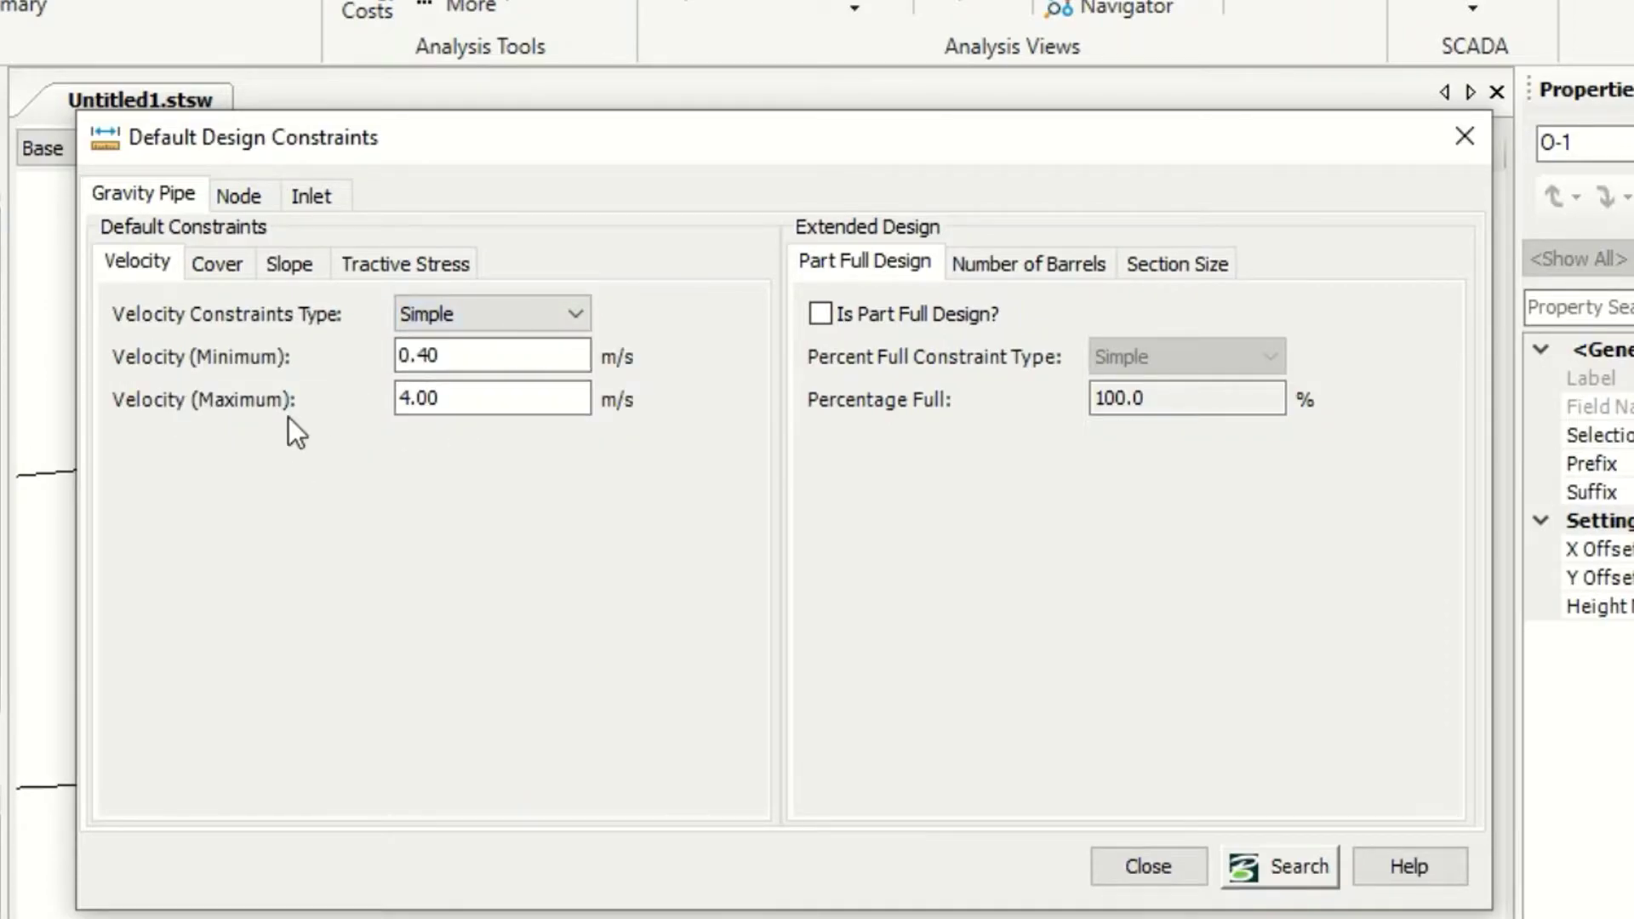
In the gravity pipe cover constraints, enable considering cover along the pipe length and keep cover measured to Pipe Soffit
{"action": "left_click", "coordinate": [220, 266]}
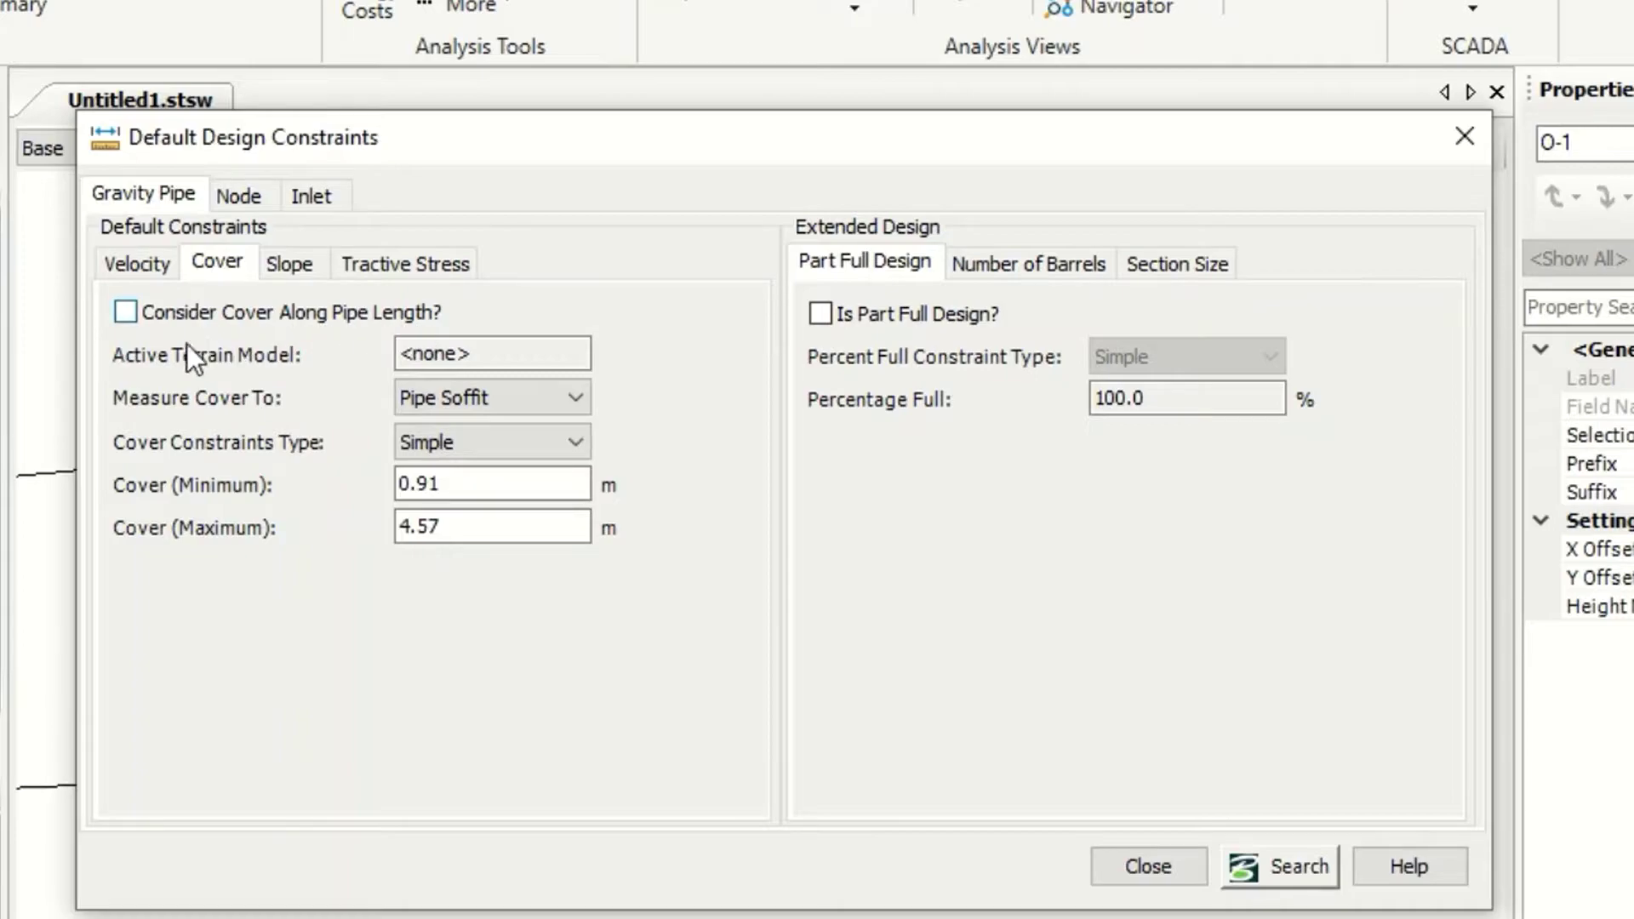
{"action": "left_click", "coordinate": [125, 312]}
{"action": "left_click", "coordinate": [482, 351]}
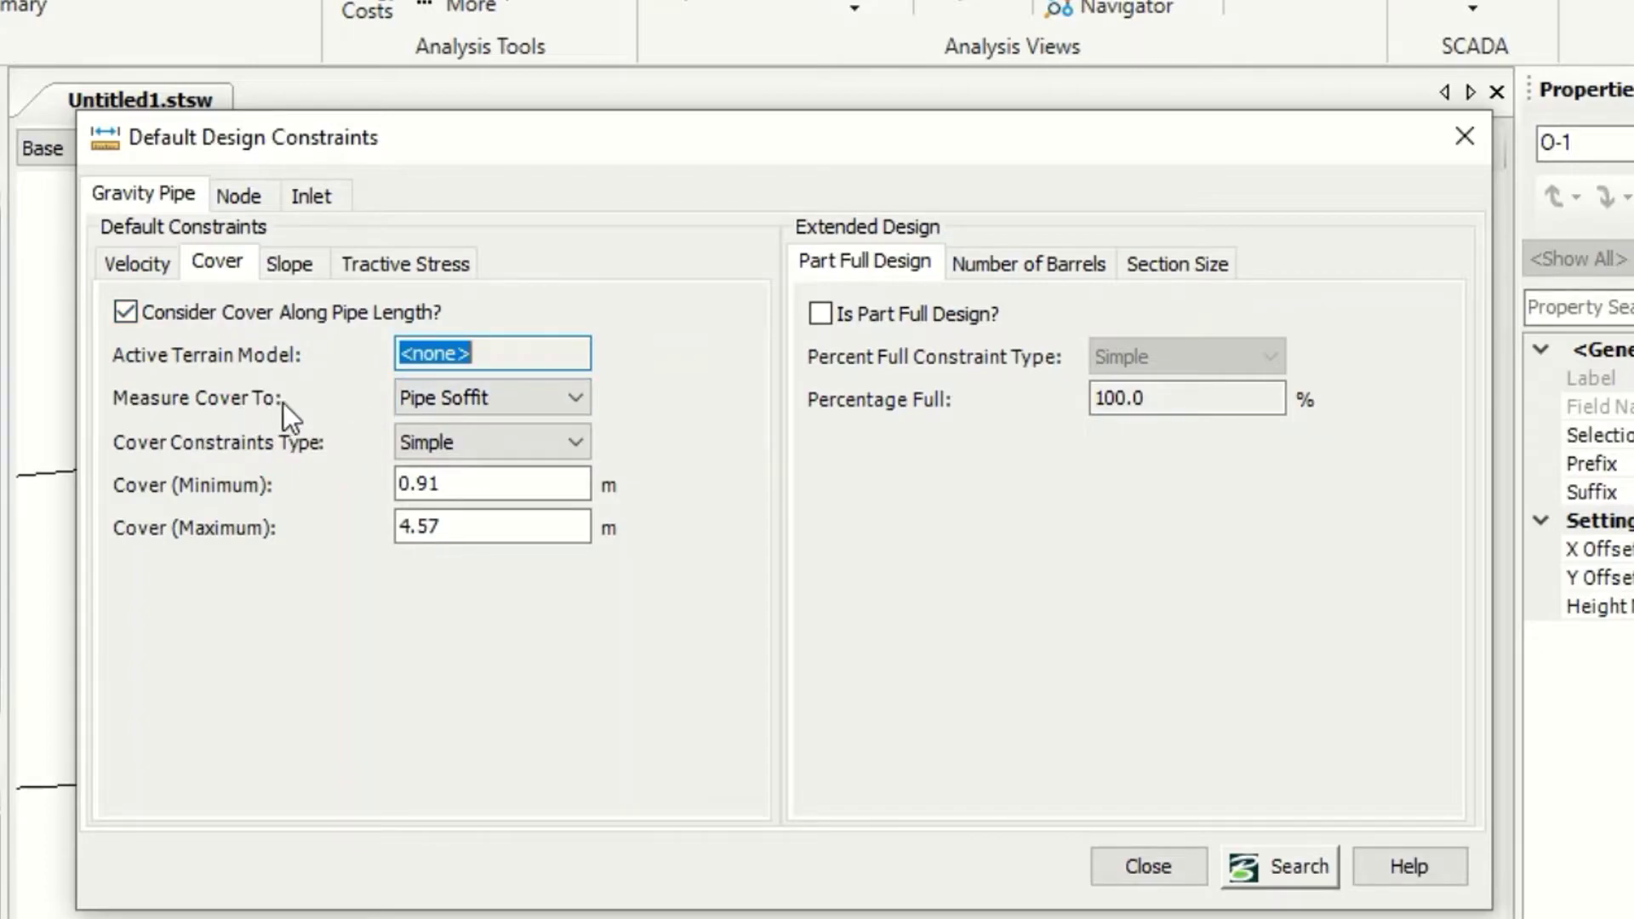
{"action": "left_click", "coordinate": [515, 400]}
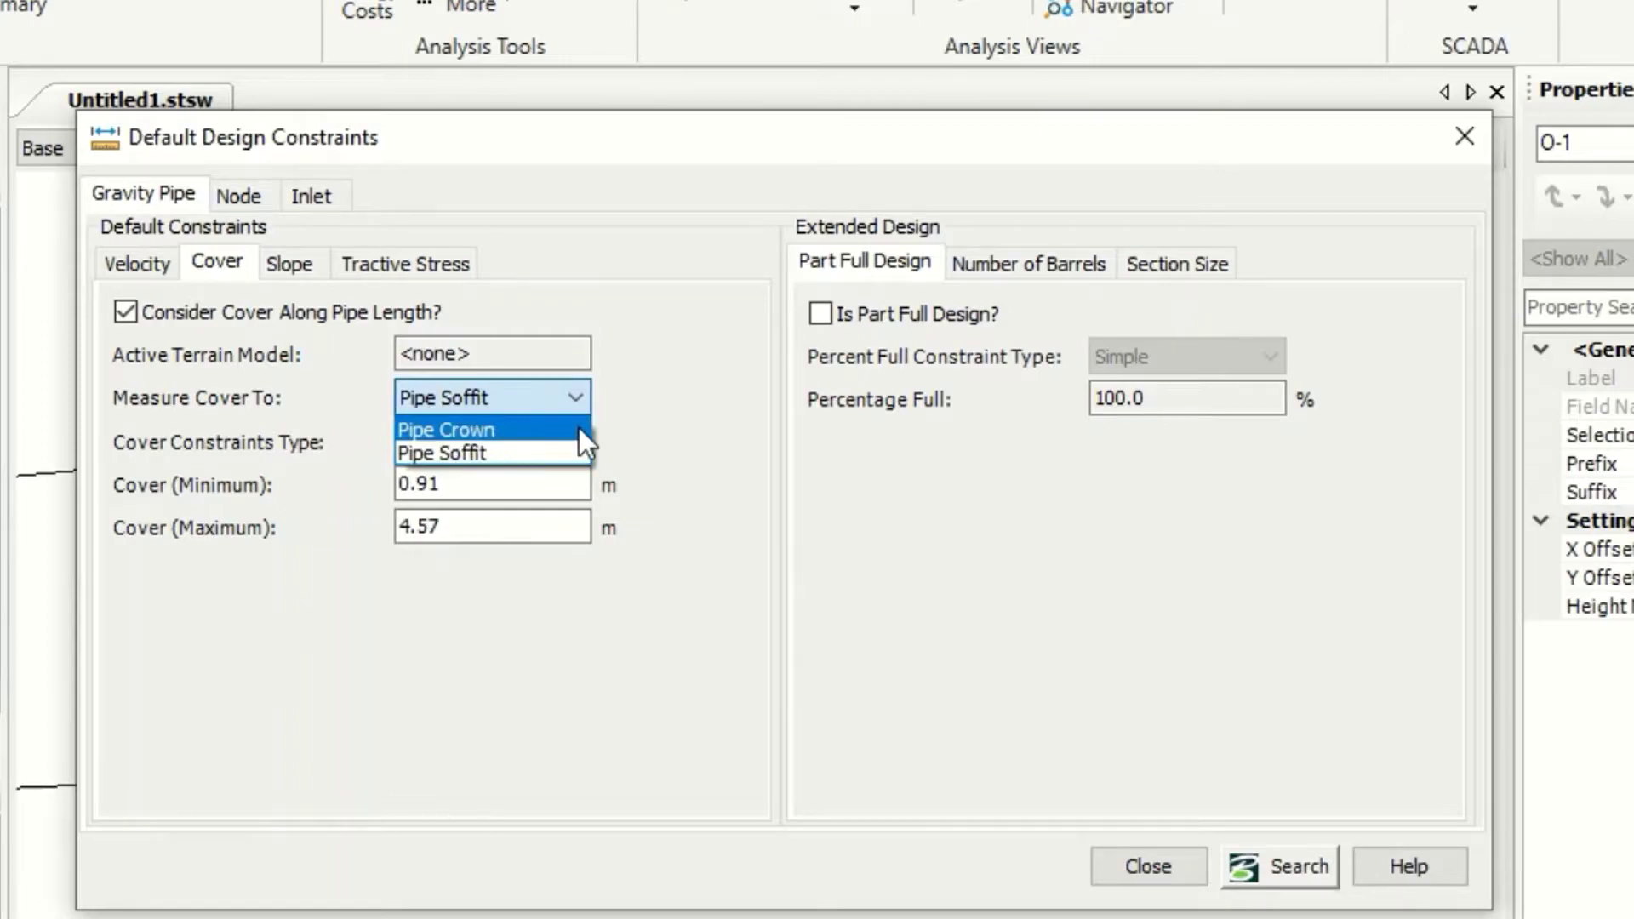
{"action": "left_click", "coordinate": [655, 411]}
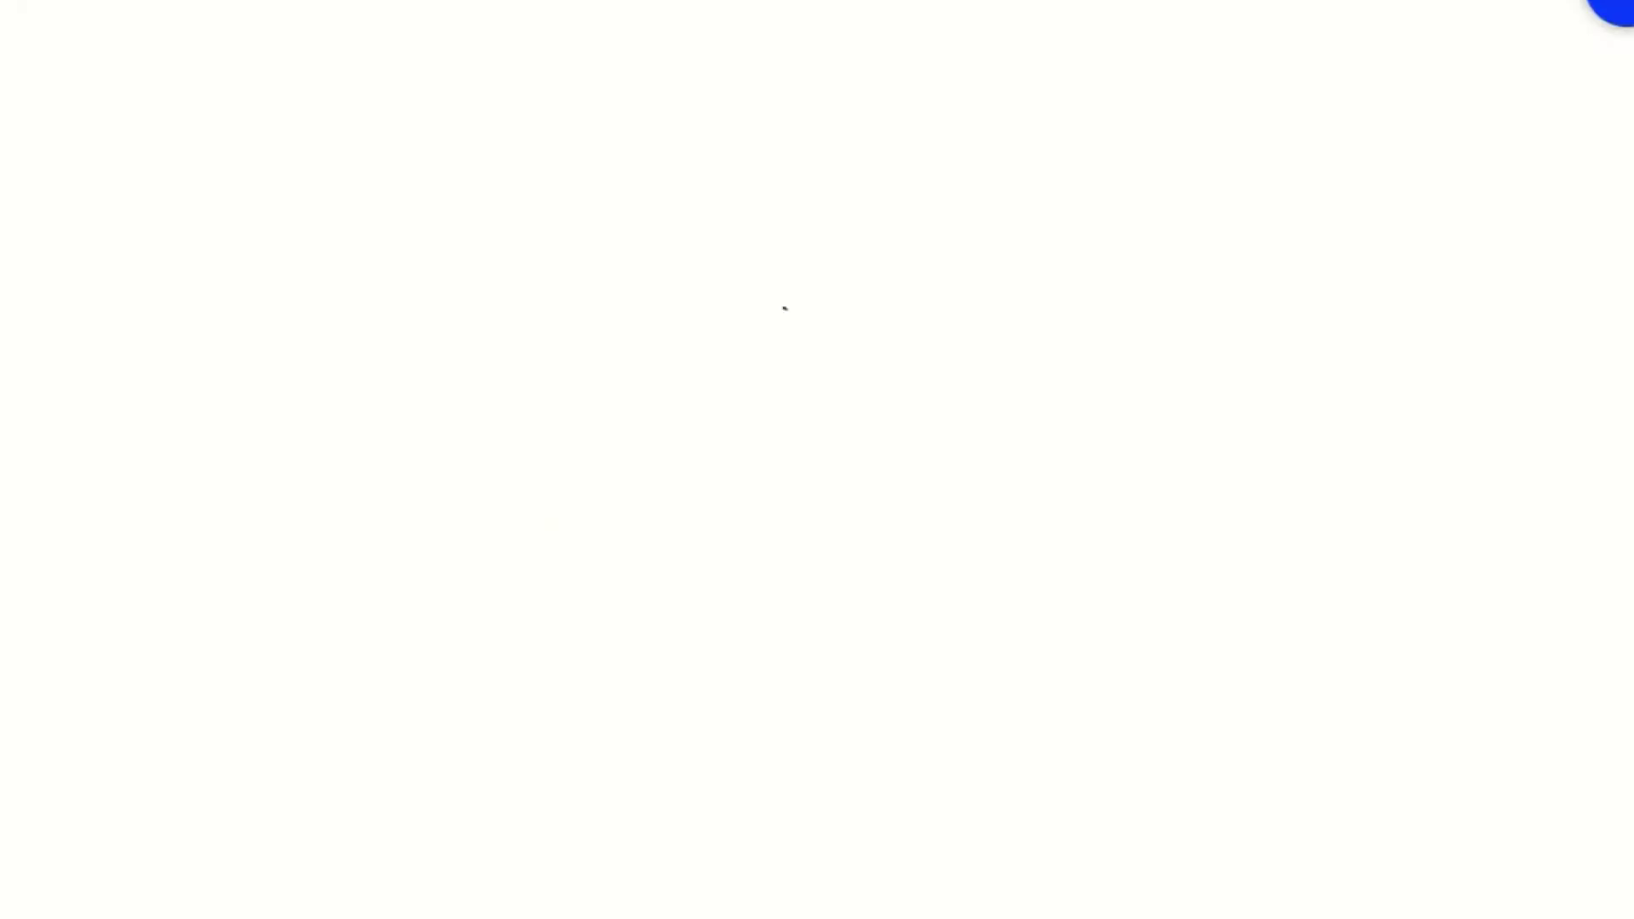
On the whiteboard, sketch a pipe cross-section as two concentric circles and label the top of the outer one "soffit" with a leader line
{"action": "mouse_move", "coordinate": [784, 306]}
{"action": "left_mouse_down"}
{"action": "mouse_move", "coordinate": [938, 392]}
{"action": "mouse_move", "coordinate": [787, 308]}
{"action": "left_mouse_up"}
{"action": "mouse_move", "coordinate": [867, 430]}
{"action": "left_mouse_down"}
{"action": "mouse_move", "coordinate": [798, 355]}
{"action": "mouse_move", "coordinate": [527, 532]}
{"action": "mouse_move", "coordinate": [686, 676]}
{"action": "mouse_move", "coordinate": [878, 537]}
{"action": "mouse_move", "coordinate": [889, 438]}
{"action": "mouse_move", "coordinate": [857, 421]}
{"action": "left_mouse_up"}
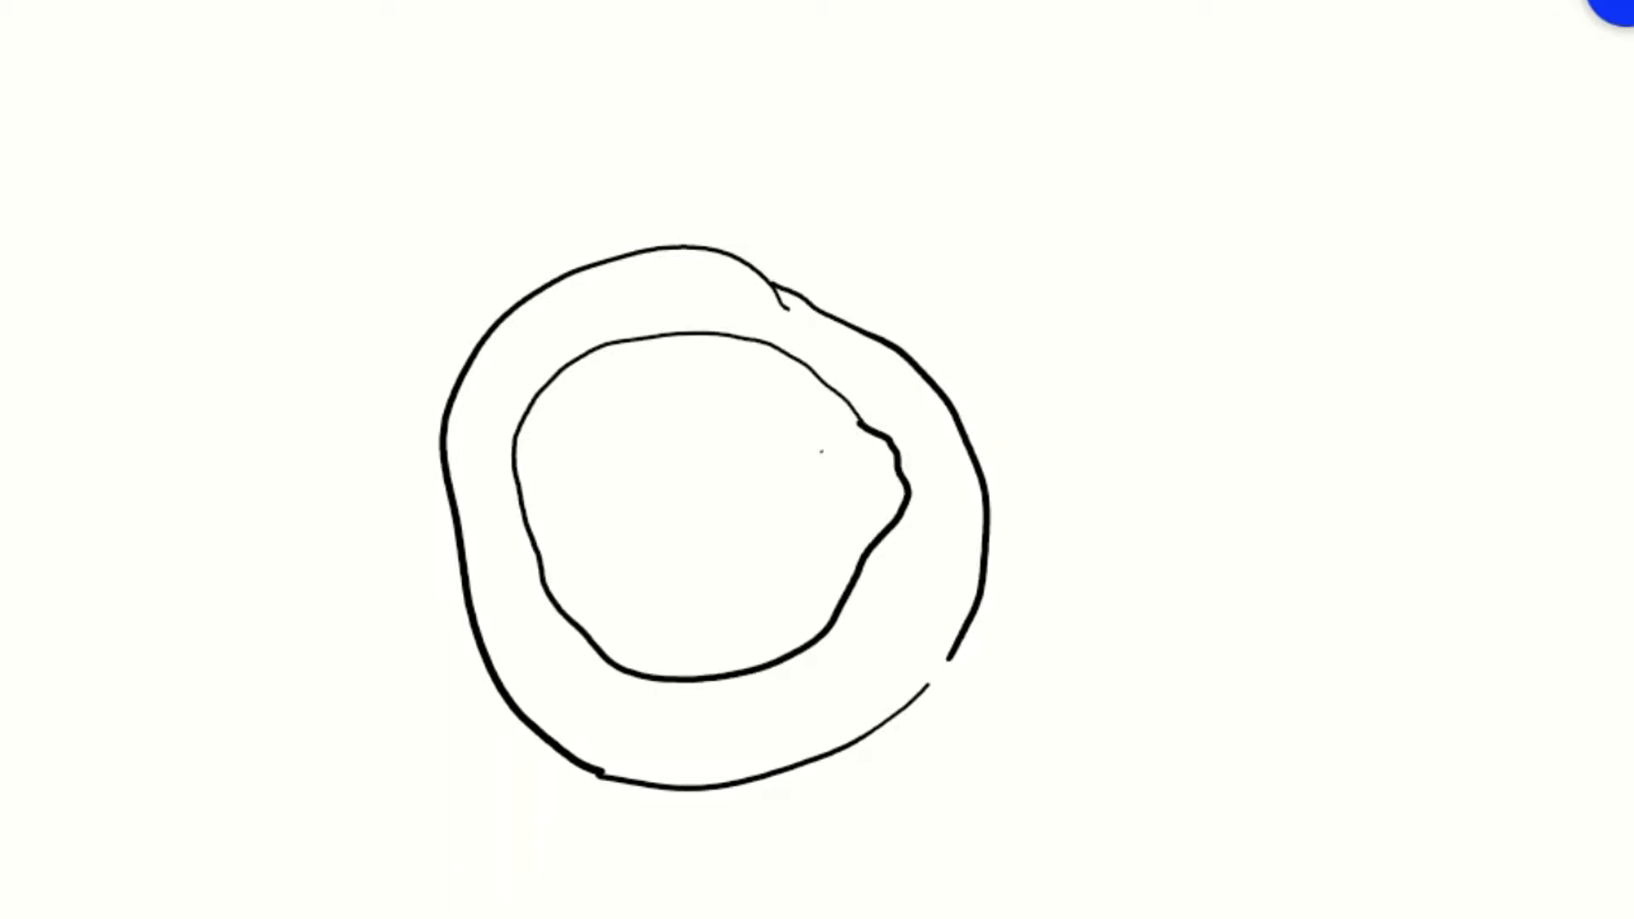
{"action": "left_click_drag", "start_coordinate": [634, 246], "coordinate": [359, 254]}
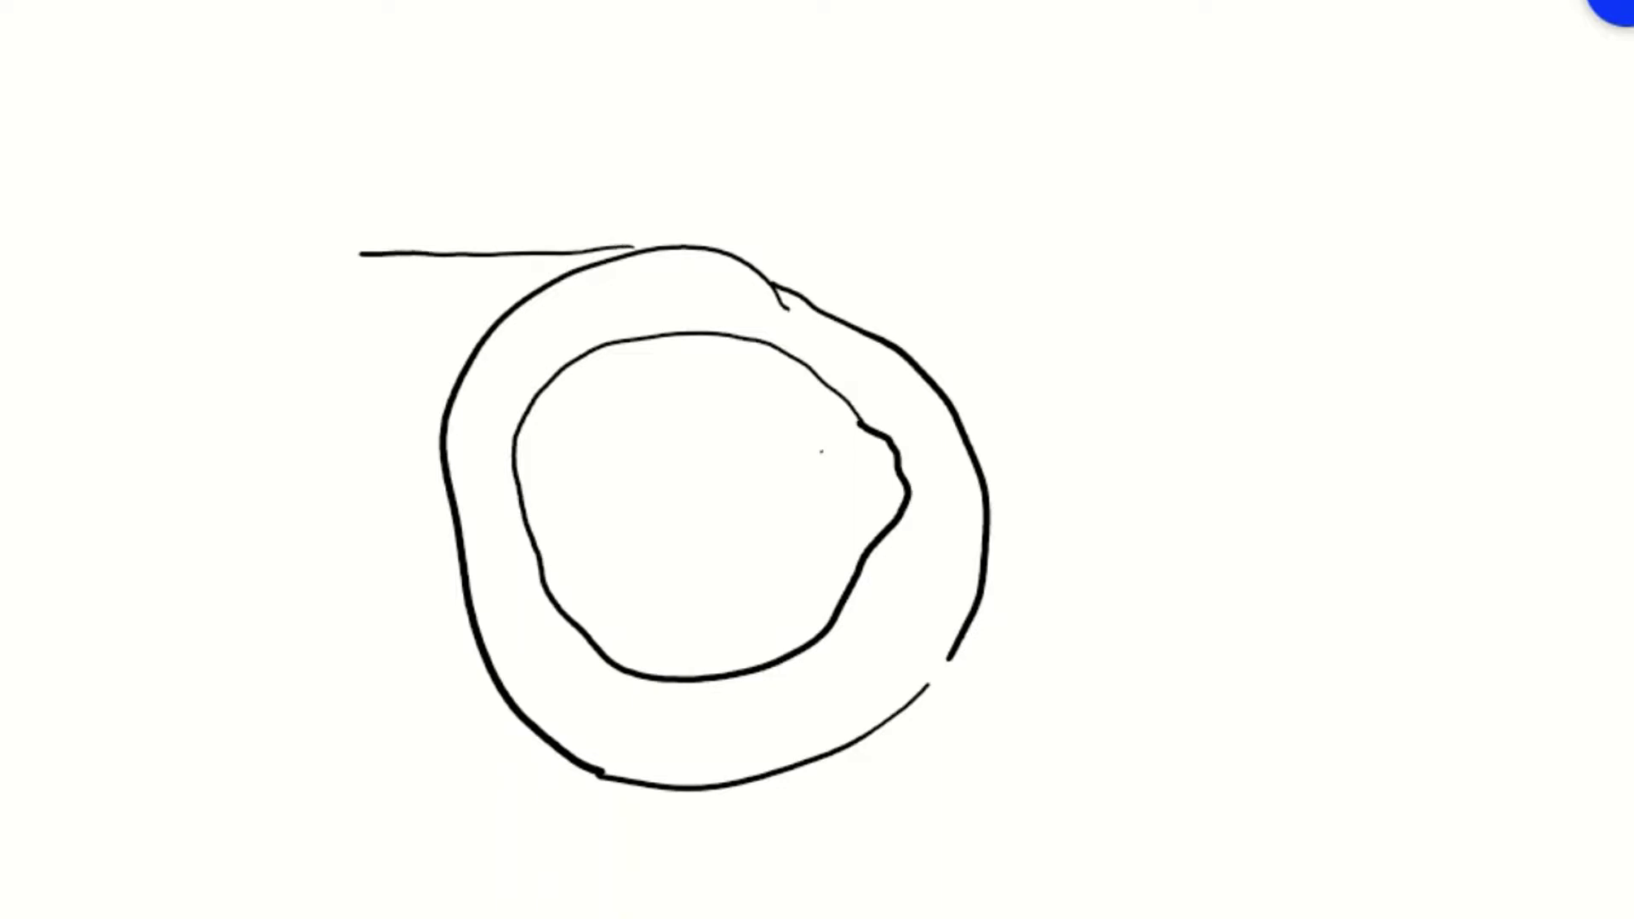
{"action": "left_click_drag", "start_coordinate": [36, 273], "coordinate": [32, 271]}
{"action": "left_click_drag", "start_coordinate": [85, 194], "coordinate": [115, 315]}
{"action": "mouse_move", "coordinate": [160, 186]}
{"action": "left_mouse_down"}
{"action": "mouse_move", "coordinate": [163, 276]}
{"action": "mouse_move", "coordinate": [170, 217]}
{"action": "left_mouse_up"}
{"action": "left_click_drag", "start_coordinate": [228, 145], "coordinate": [270, 268]}
{"action": "left_click_drag", "start_coordinate": [213, 223], "coordinate": [213, 270]}
{"action": "left_click_drag", "start_coordinate": [200, 228], "coordinate": [262, 204]}
Add a leader line from the top of the inner circle and label it "crown"
{"action": "left_click_drag", "start_coordinate": [663, 338], "coordinate": [319, 361]}
{"action": "left_click_drag", "start_coordinate": [30, 443], "coordinate": [81, 408]}
{"action": "left_click_drag", "start_coordinate": [140, 408], "coordinate": [256, 383]}
{"action": "left_click_drag", "start_coordinate": [254, 425], "coordinate": [304, 434]}
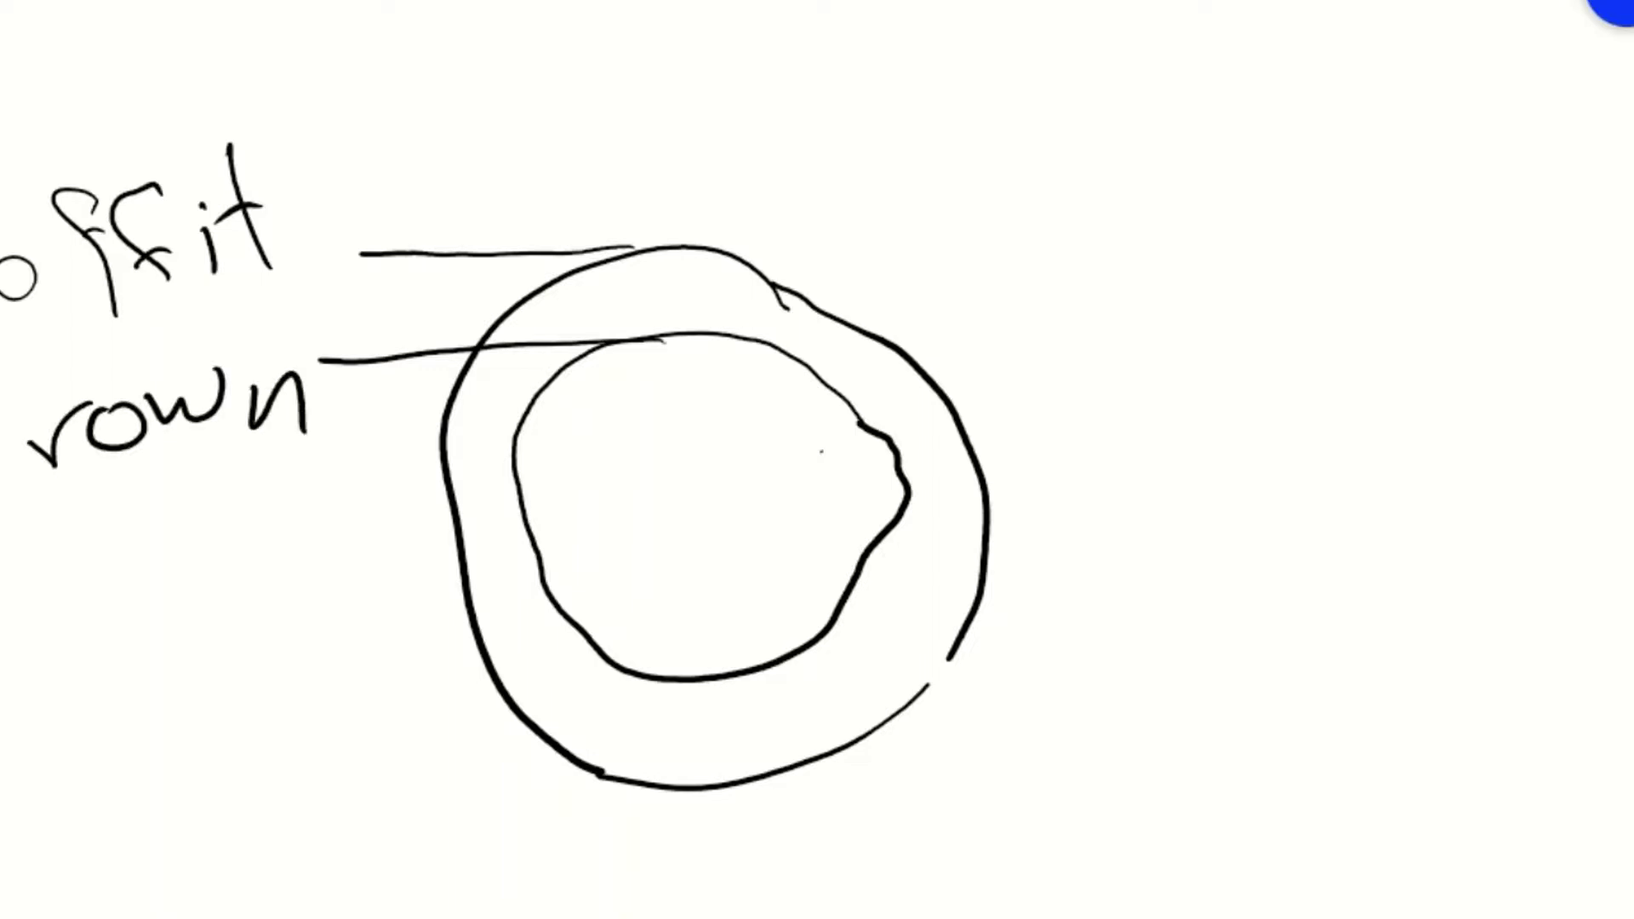
Draw a ground line above the pipe and mark the cover height down to the pipe with an arrow labelled "h"
{"action": "left_click_drag", "start_coordinate": [778, 2], "coordinate": [991, 2]}
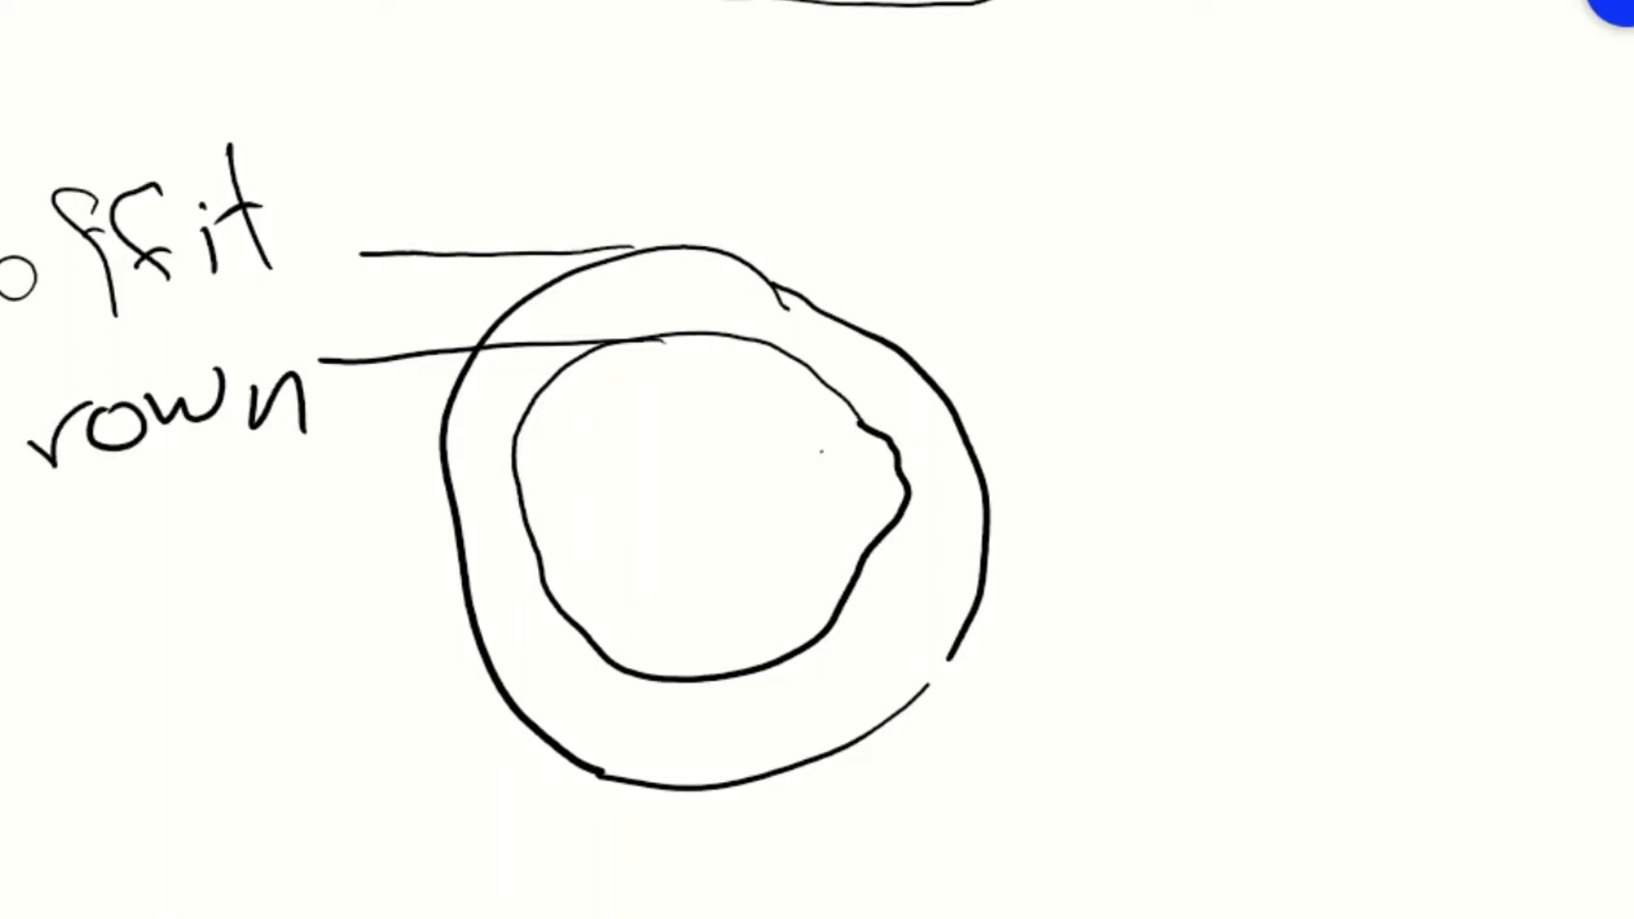
{"action": "mouse_move", "coordinate": [691, 0]}
{"action": "left_mouse_down"}
{"action": "mouse_move", "coordinate": [652, 136]}
{"action": "mouse_move", "coordinate": [664, 215]}
{"action": "left_mouse_up"}
{"action": "left_click_drag", "start_coordinate": [686, 2], "coordinate": [647, 19]}
{"action": "mouse_move", "coordinate": [762, 59]}
{"action": "left_mouse_down"}
{"action": "mouse_move", "coordinate": [786, 151]}
{"action": "mouse_move", "coordinate": [848, 166]}
{"action": "left_mouse_up"}
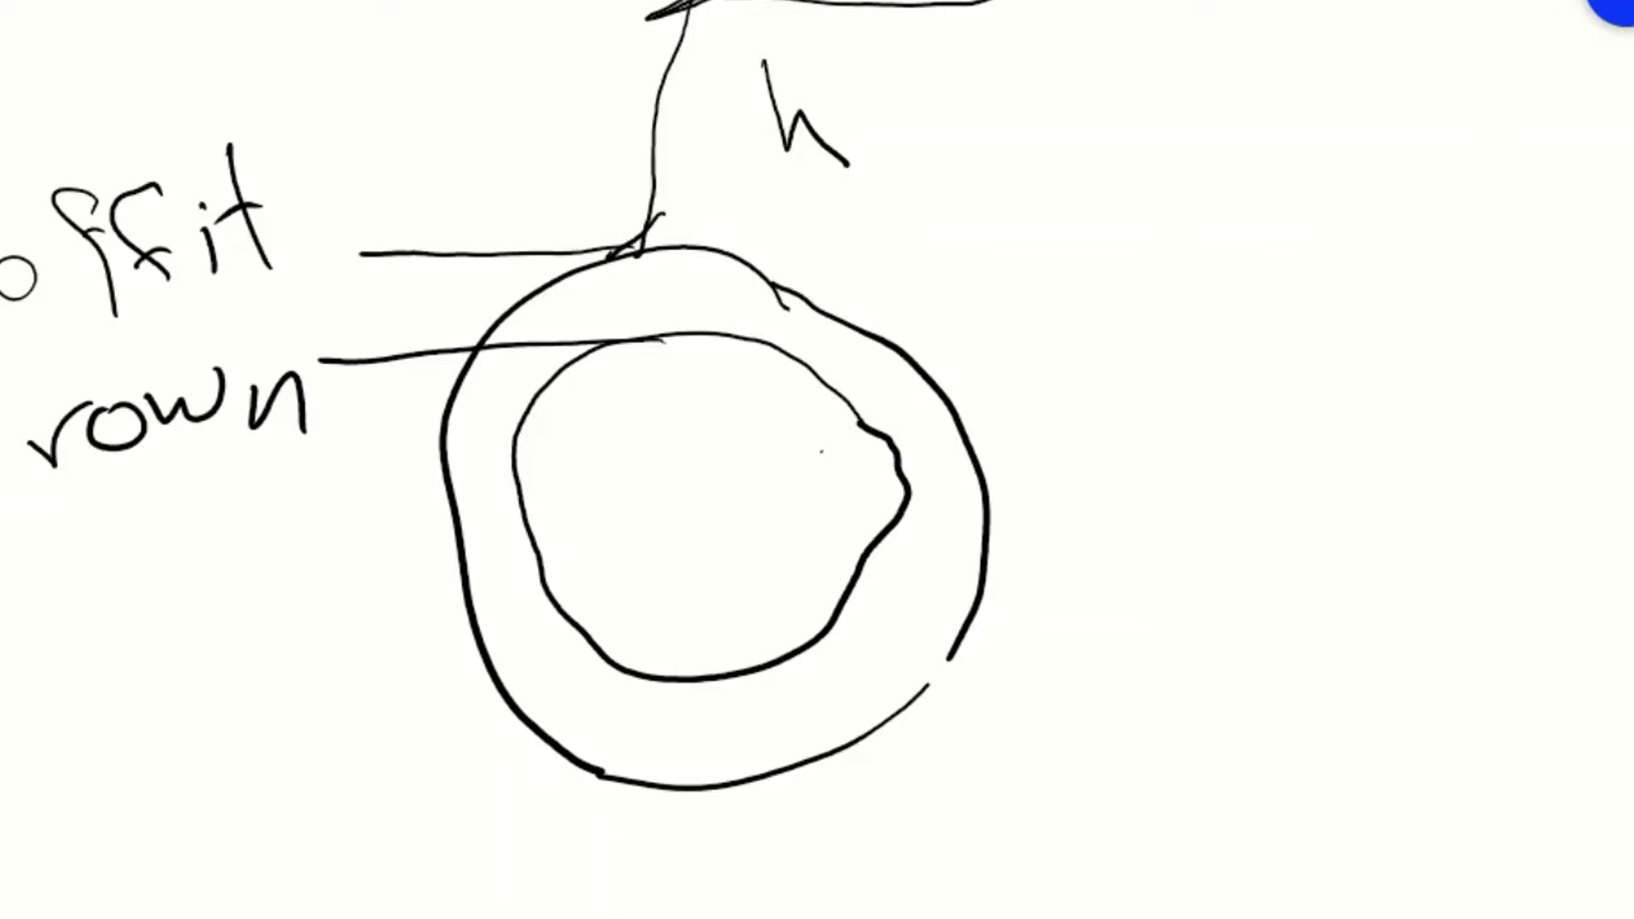
{"action": "left_click_drag", "start_coordinate": [669, 327], "coordinate": [639, 360]}
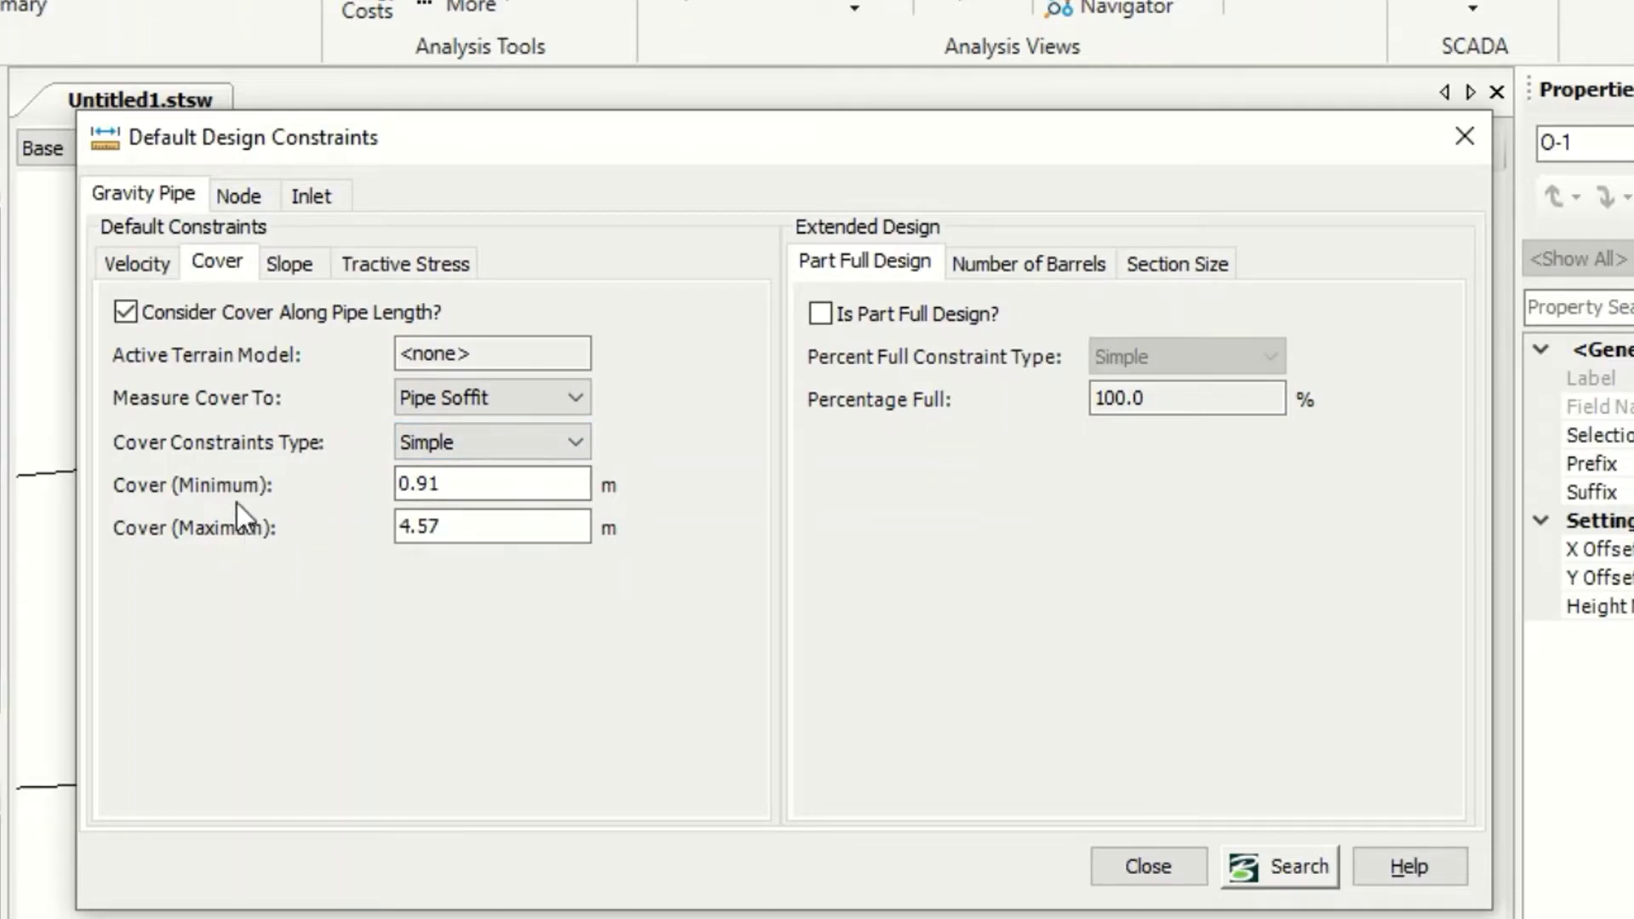
Switch the cover constraints type to Table to view its columns and set it back to Simple
{"action": "left_click", "coordinate": [500, 442]}
{"action": "left_click", "coordinate": [490, 498]}
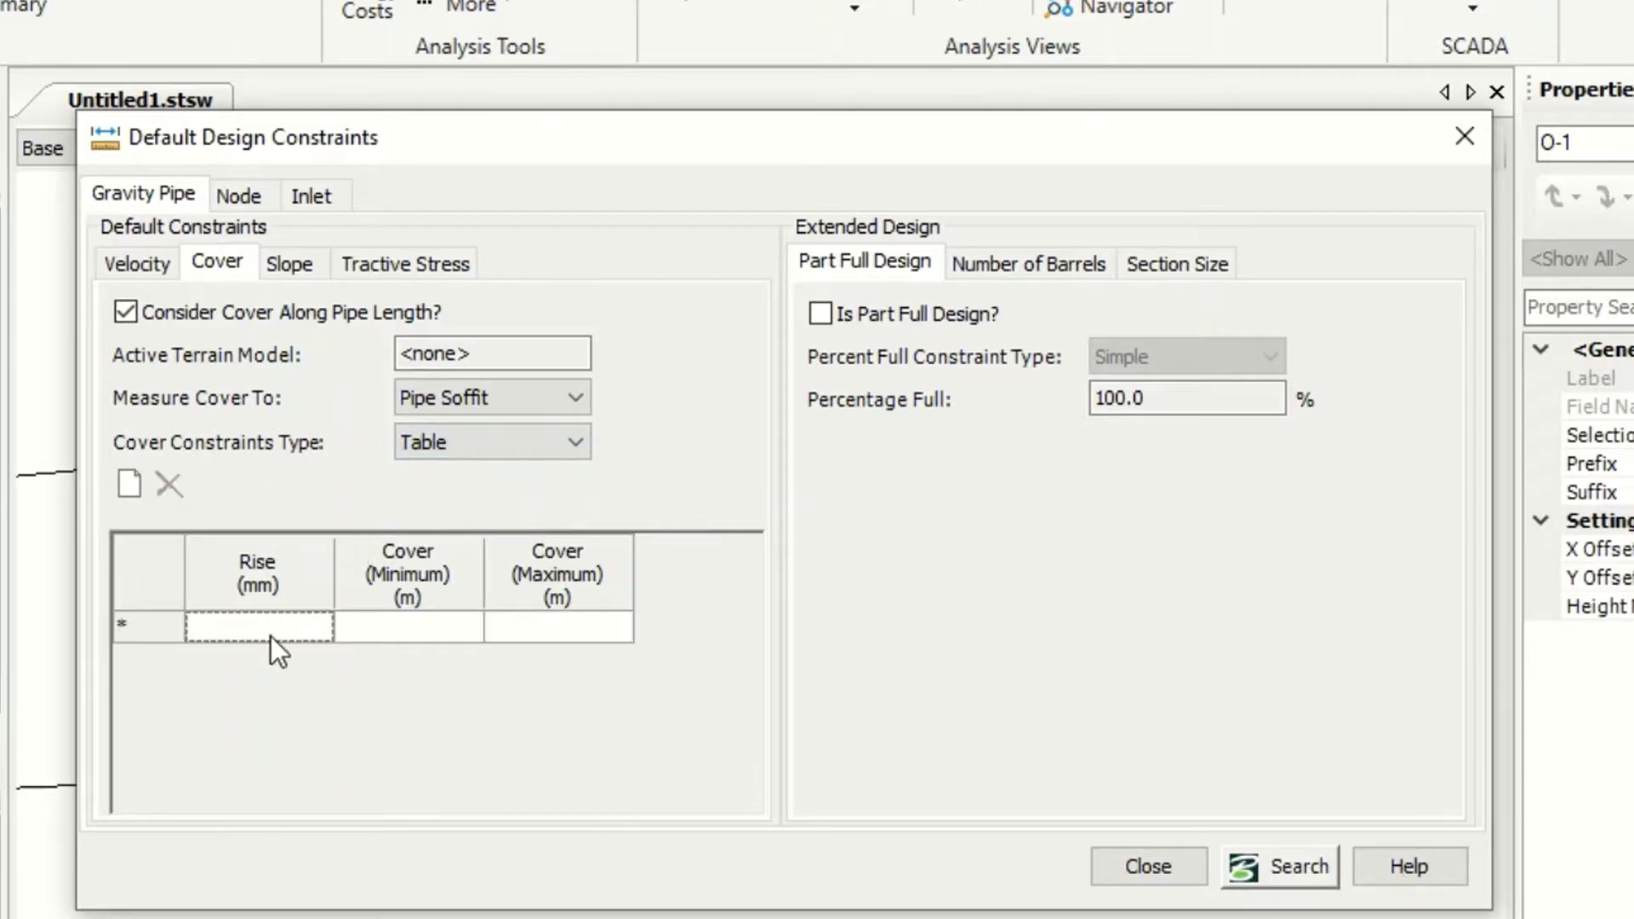
{"action": "left_click", "coordinate": [482, 442]}
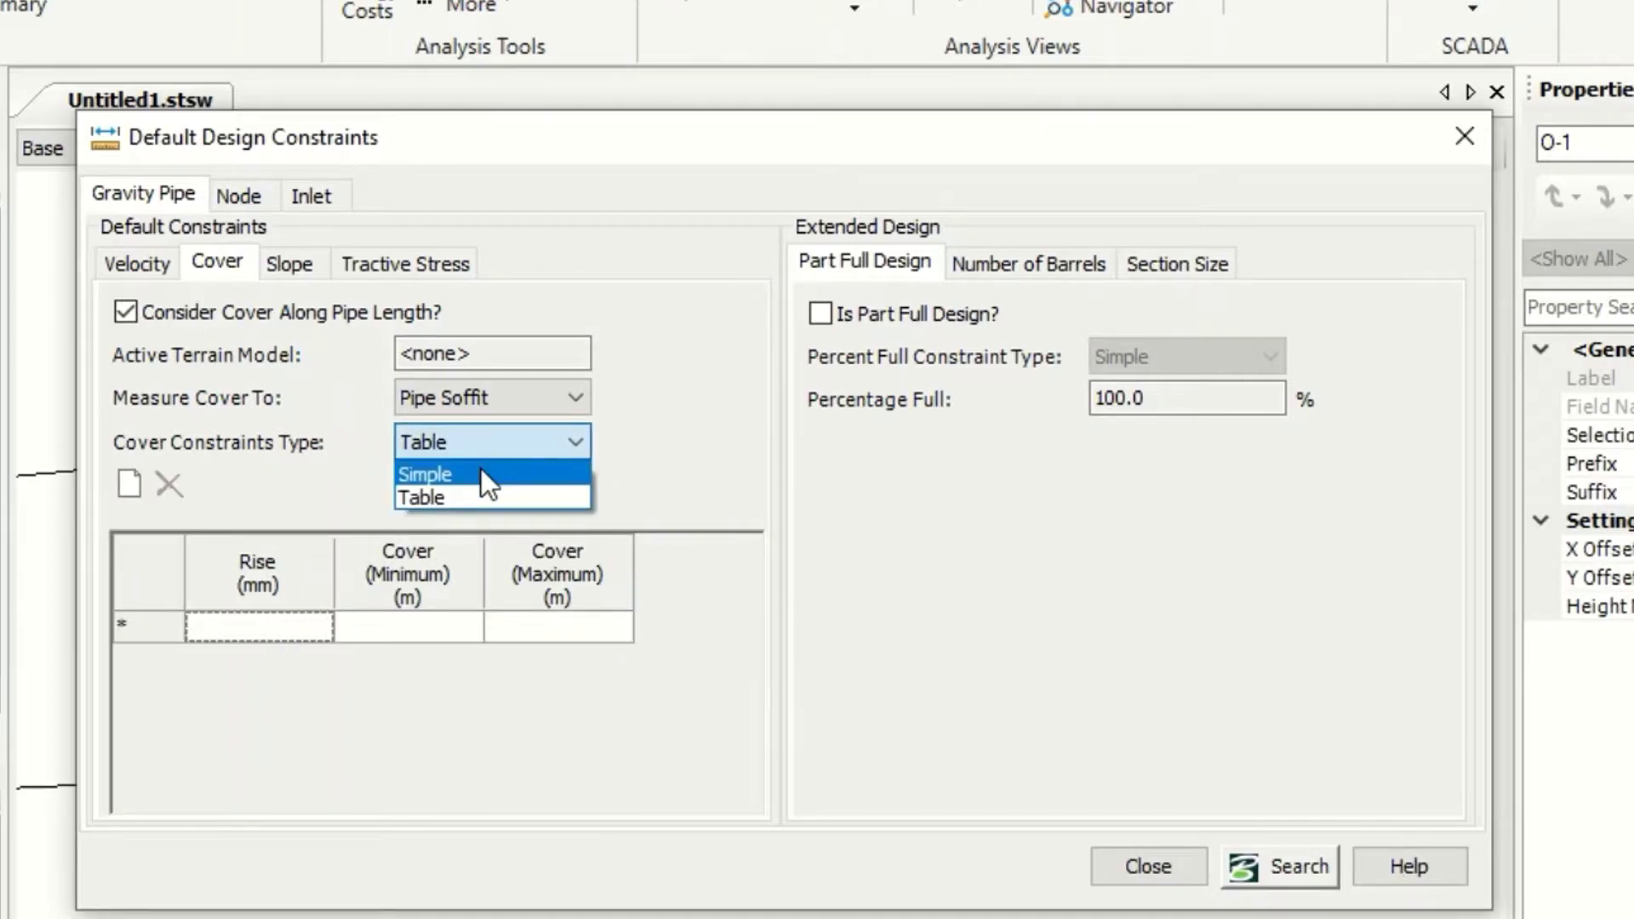
{"action": "left_click", "coordinate": [481, 474]}
Set the gravity pipe cover limits to a minimum of 1 m and a maximum of 5 m
{"action": "left_click", "coordinate": [499, 481]}
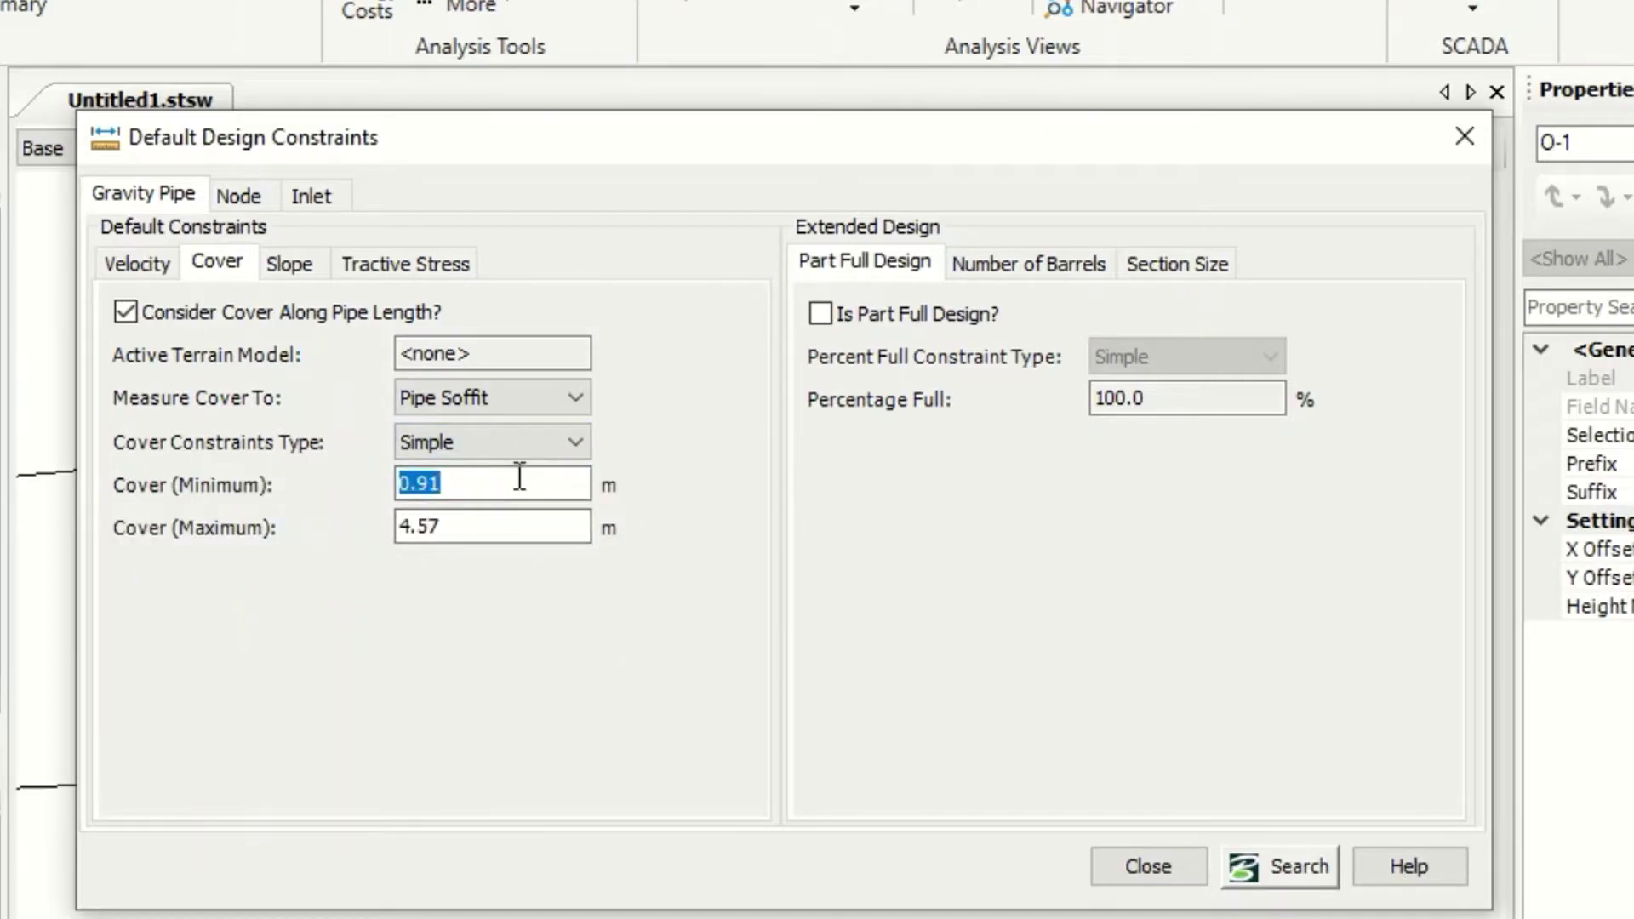
{"action": "type", "text": "1"}
{"action": "left_click", "coordinate": [471, 514]}
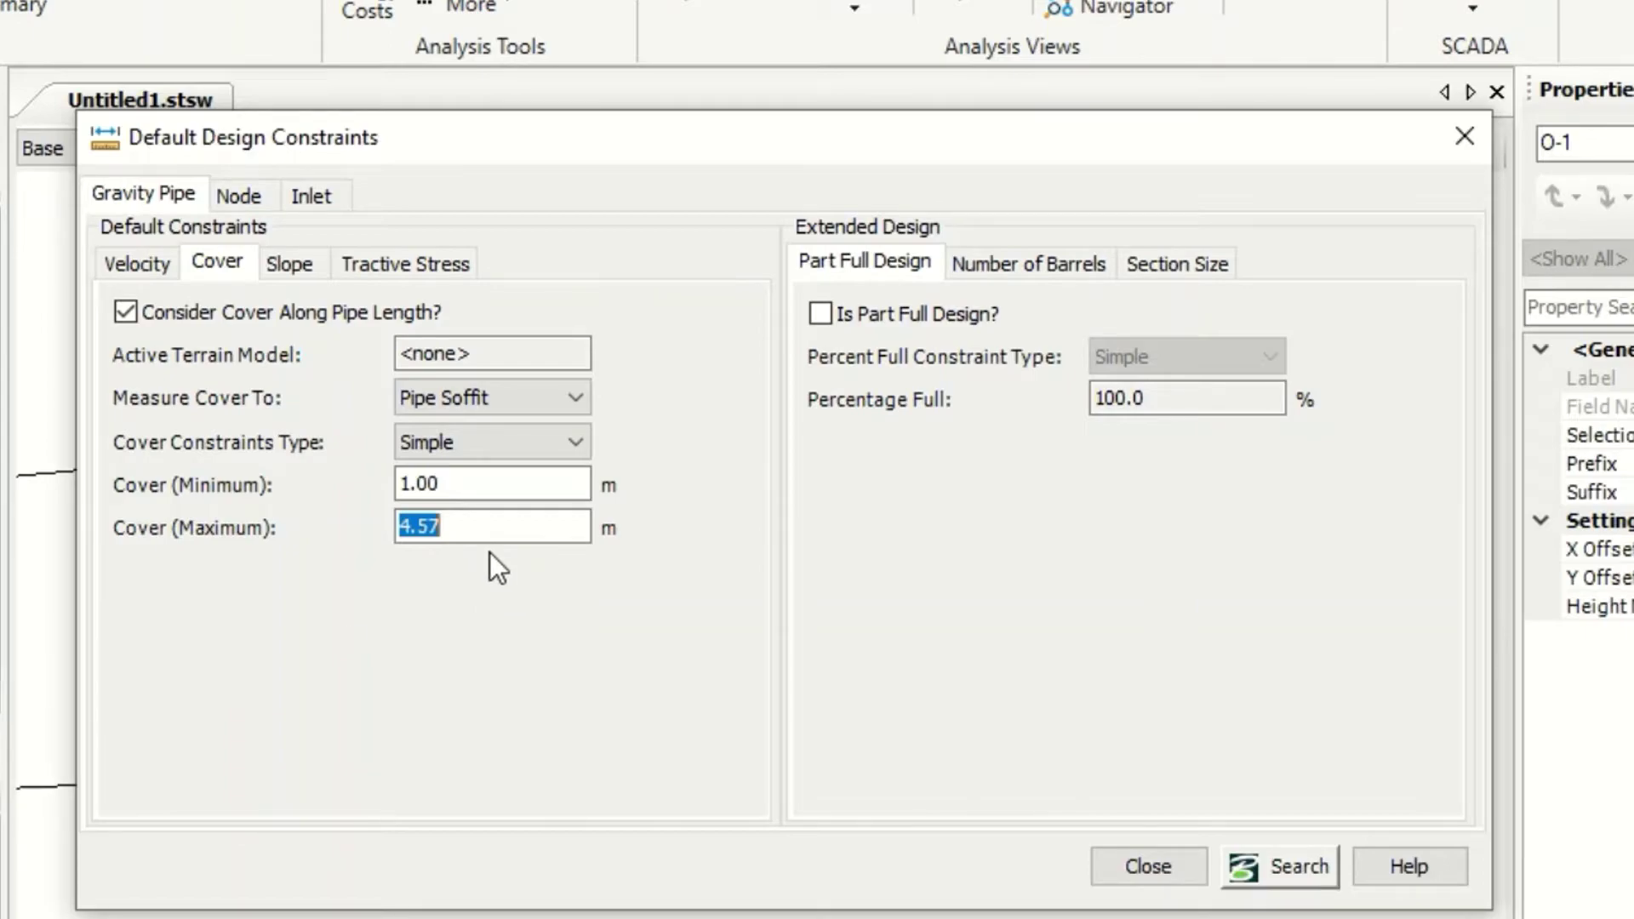
{"action": "type", "text": "5"}
{"action": "left_click", "coordinate": [502, 473]}
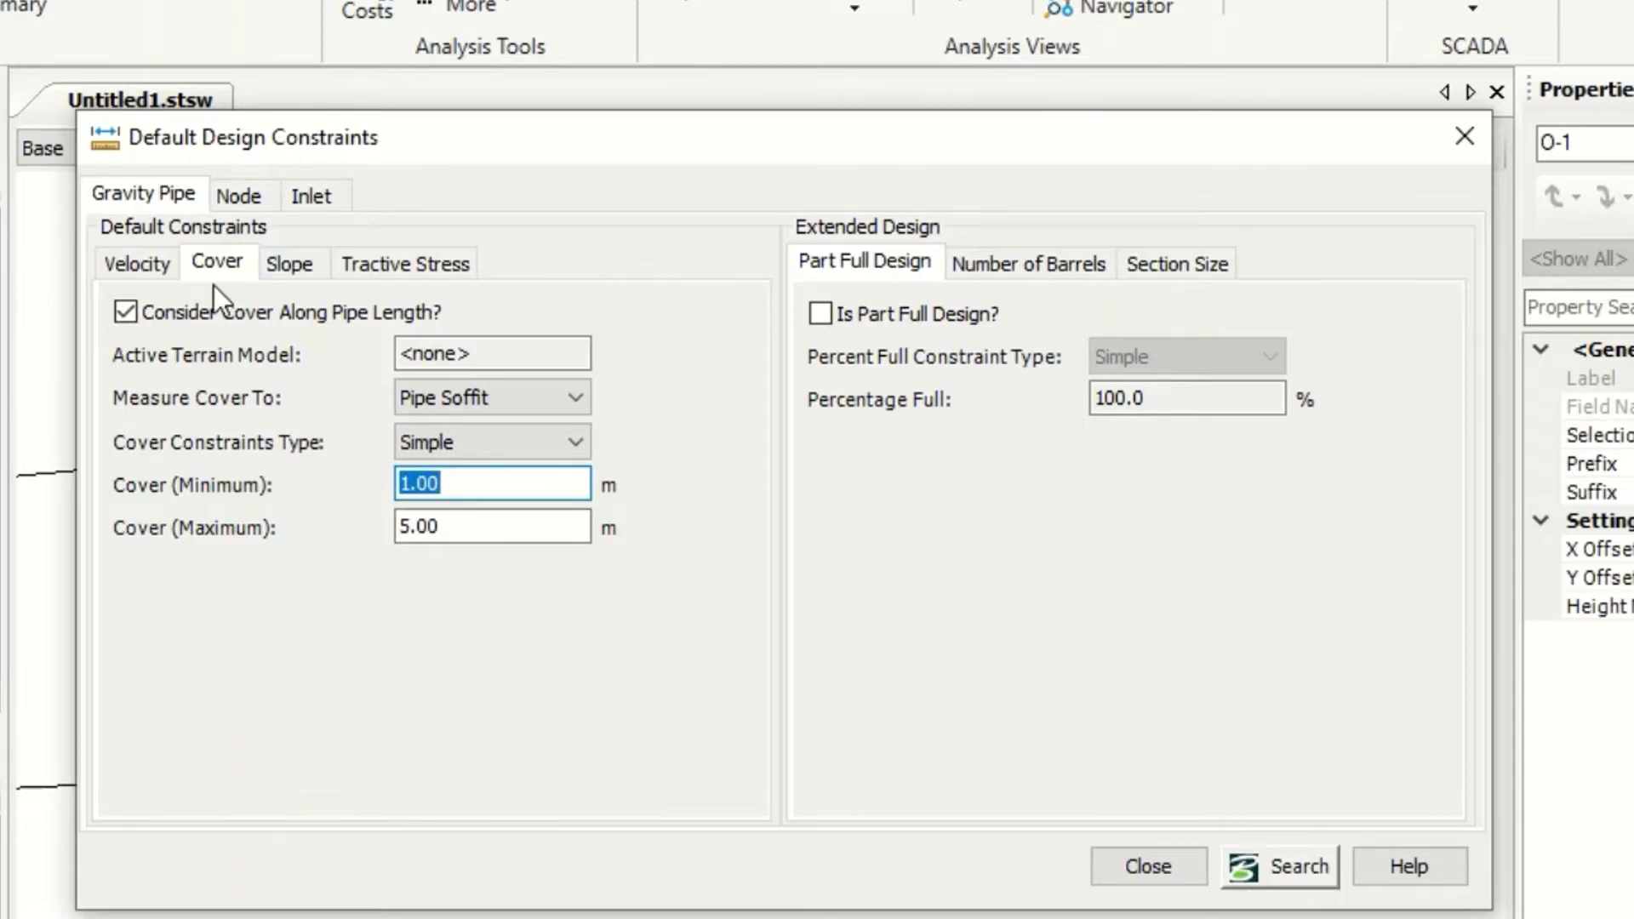
Set the gravity pipe slope constraints type to Table
{"action": "left_click", "coordinate": [297, 263]}
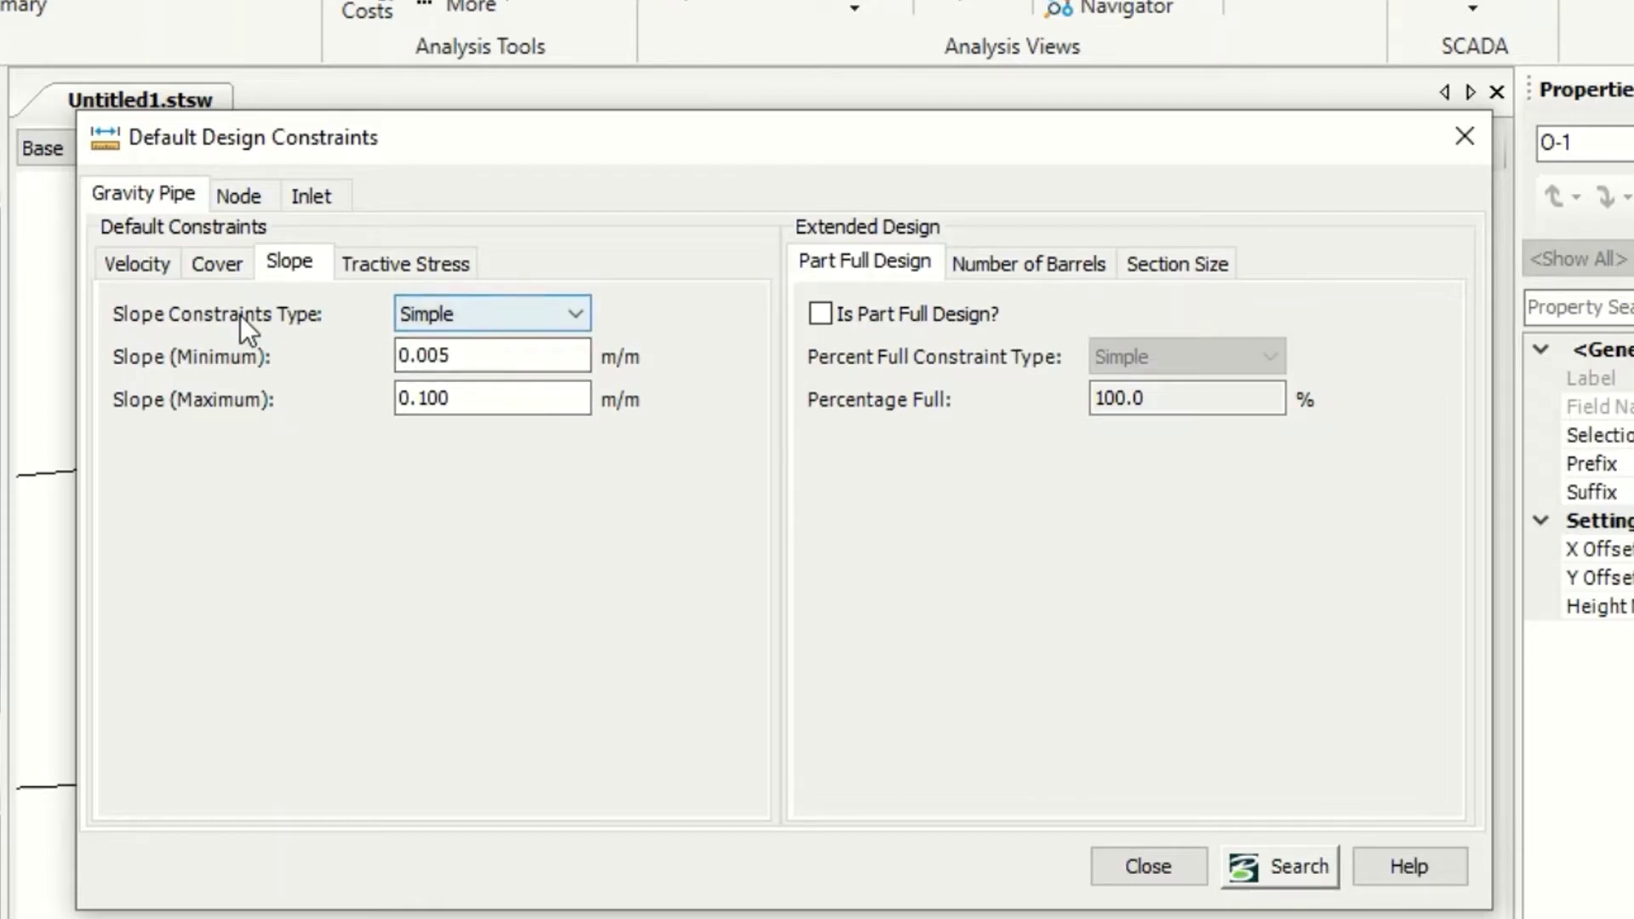
{"action": "left_click", "coordinate": [483, 313]}
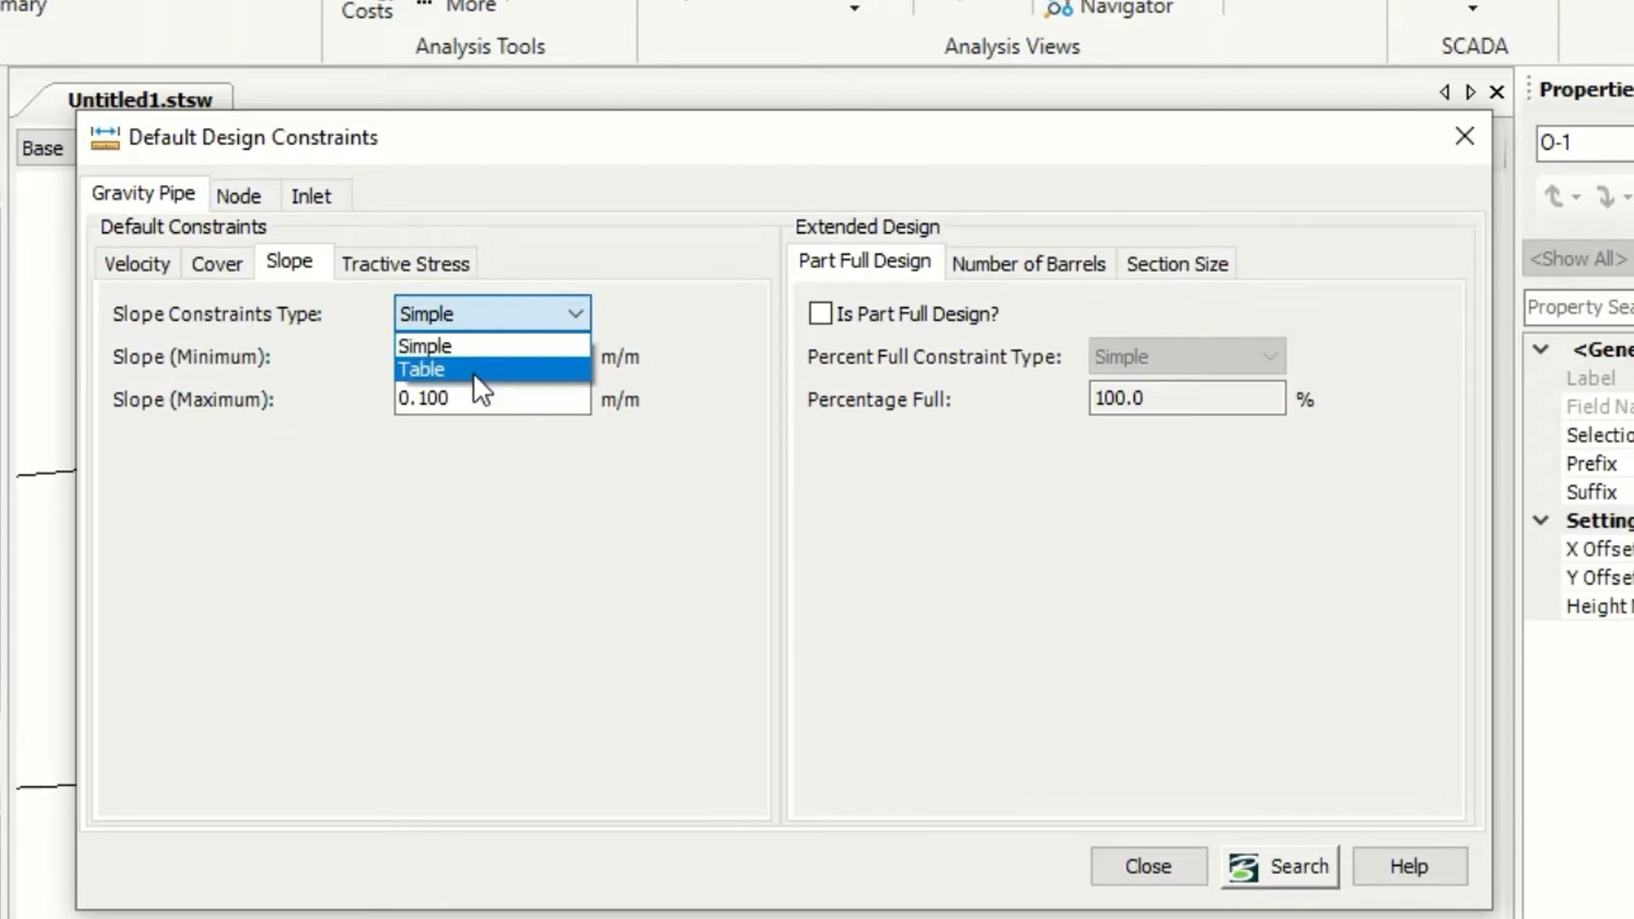
{"action": "left_click", "coordinate": [473, 372]}
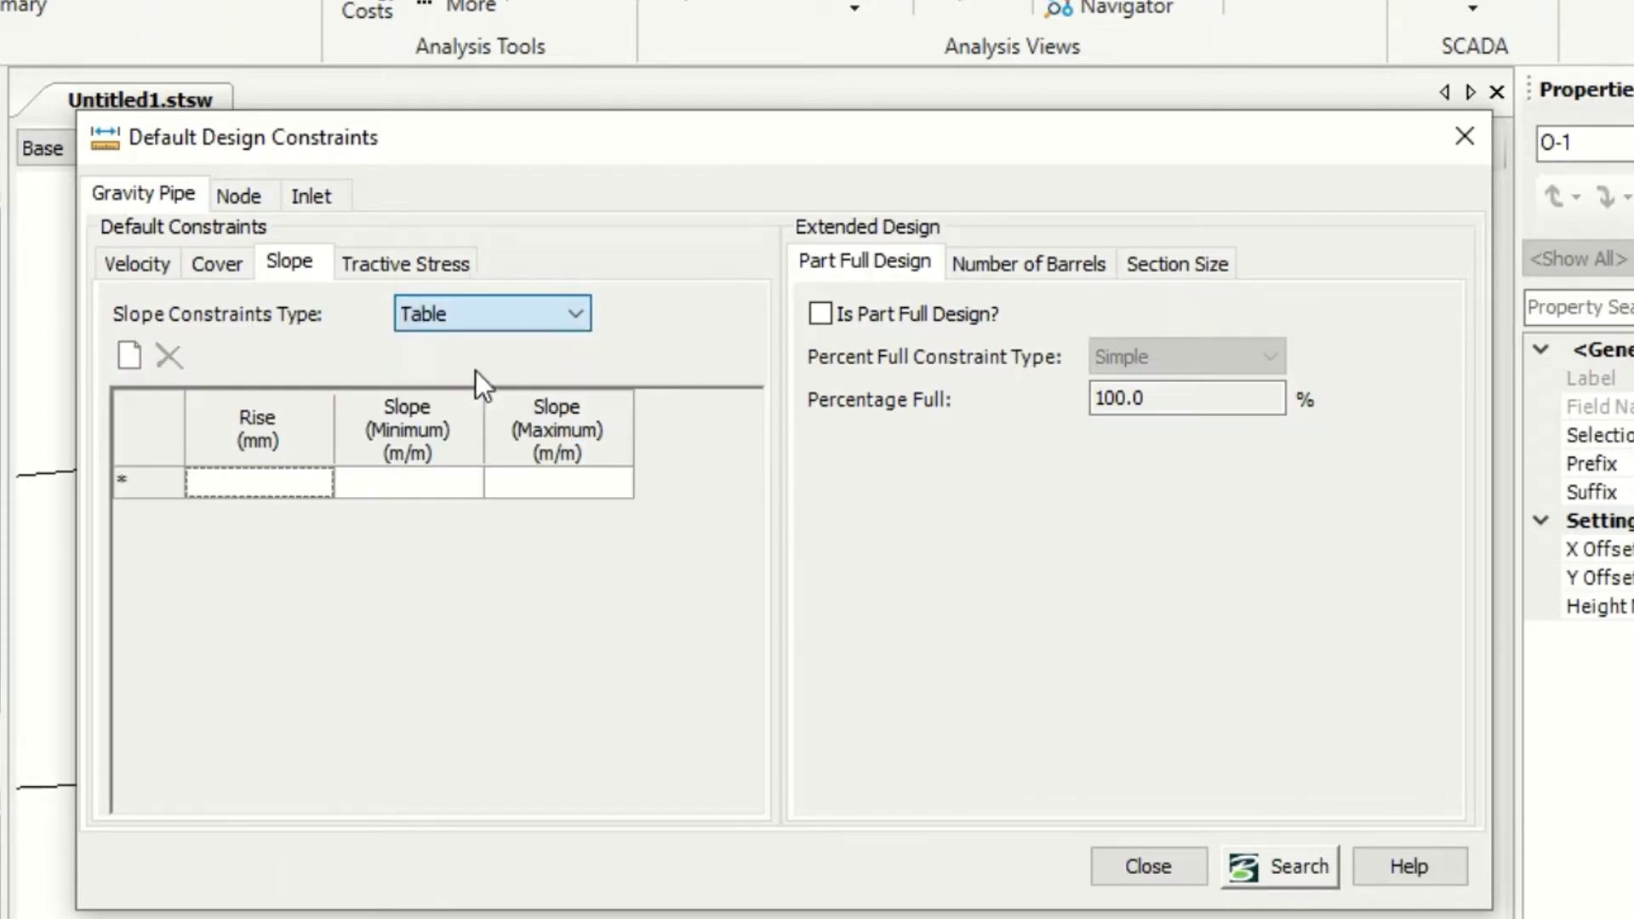
{"action": "left_click", "coordinate": [468, 308]}
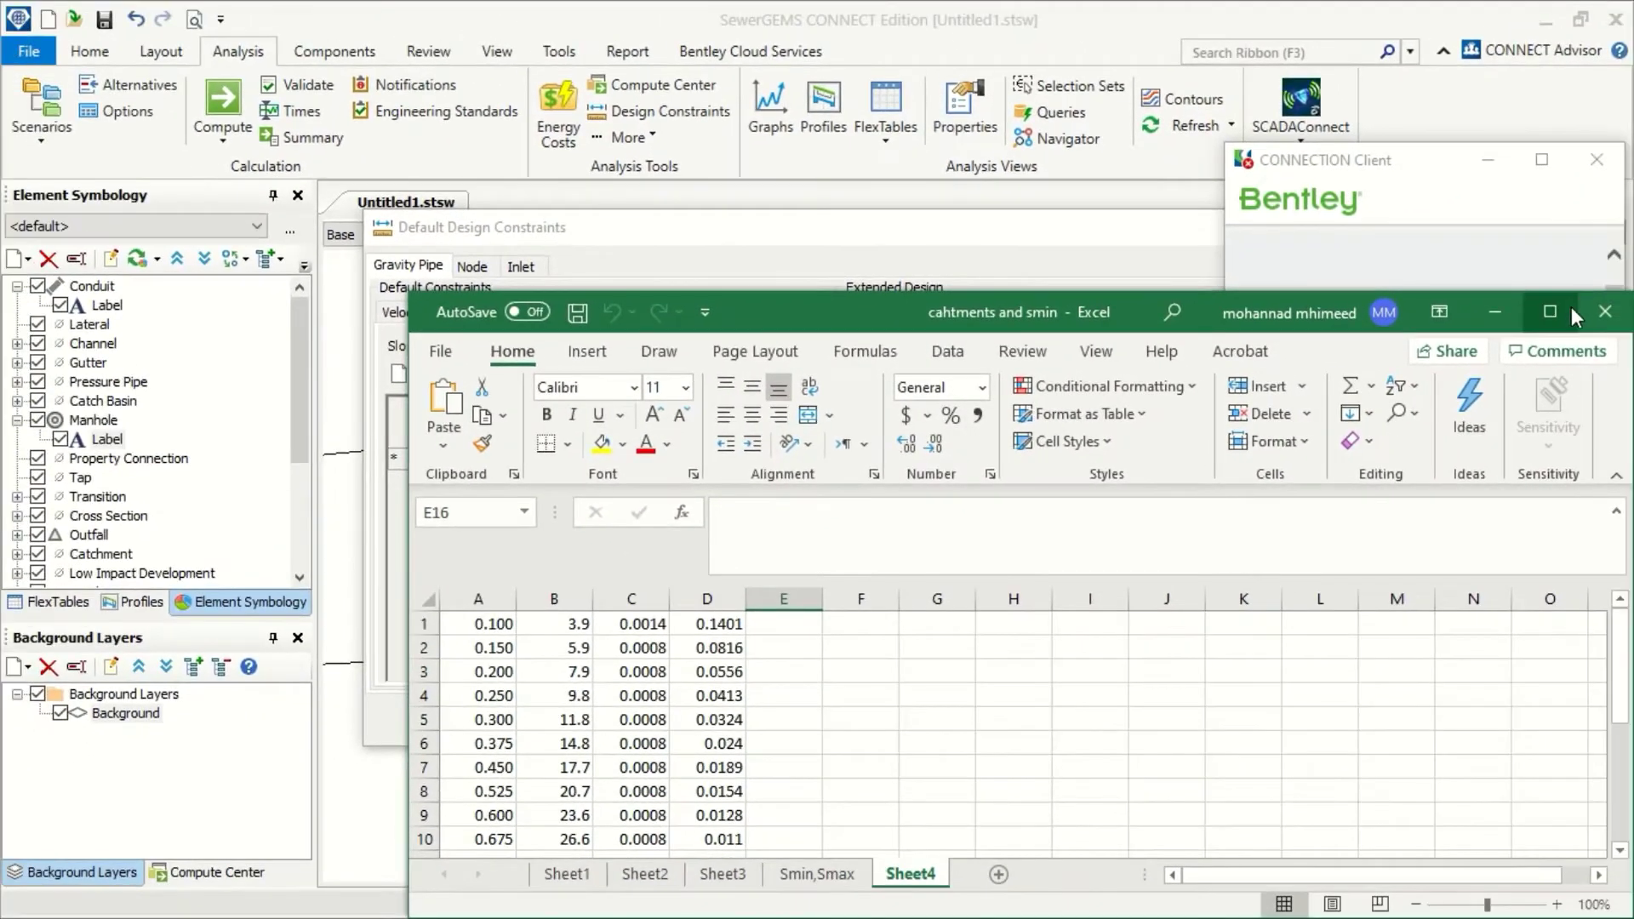
Maximize the Excel workbook with the slope data and display the Smin,Smax sheet
{"action": "left_click", "coordinate": [1570, 311]}
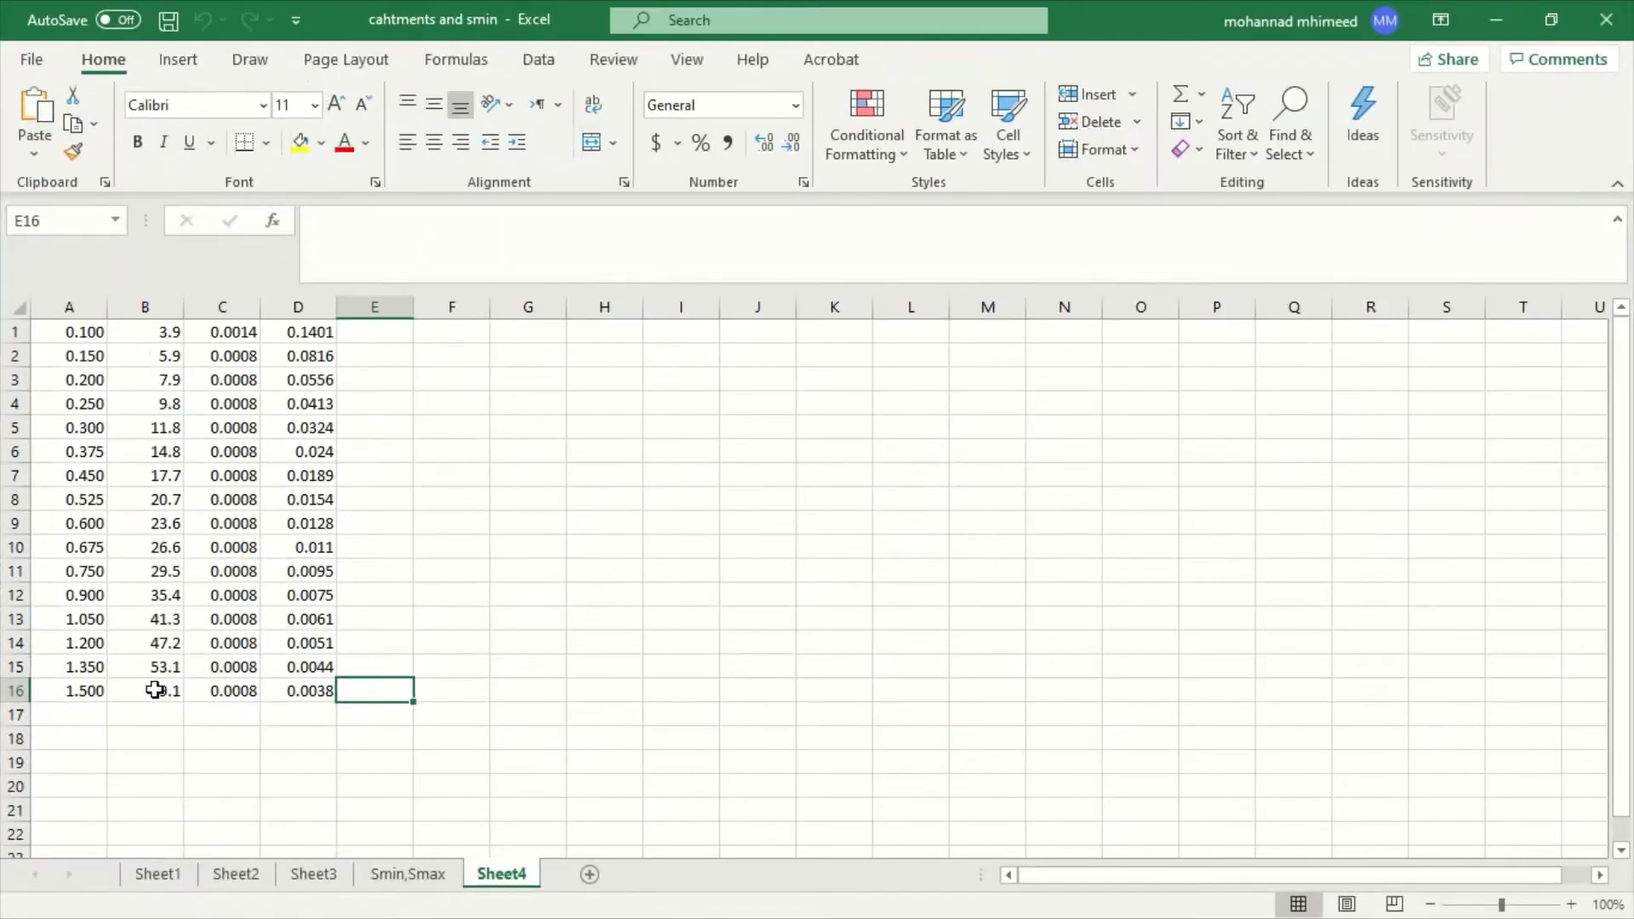
{"action": "left_click", "coordinate": [407, 874]}
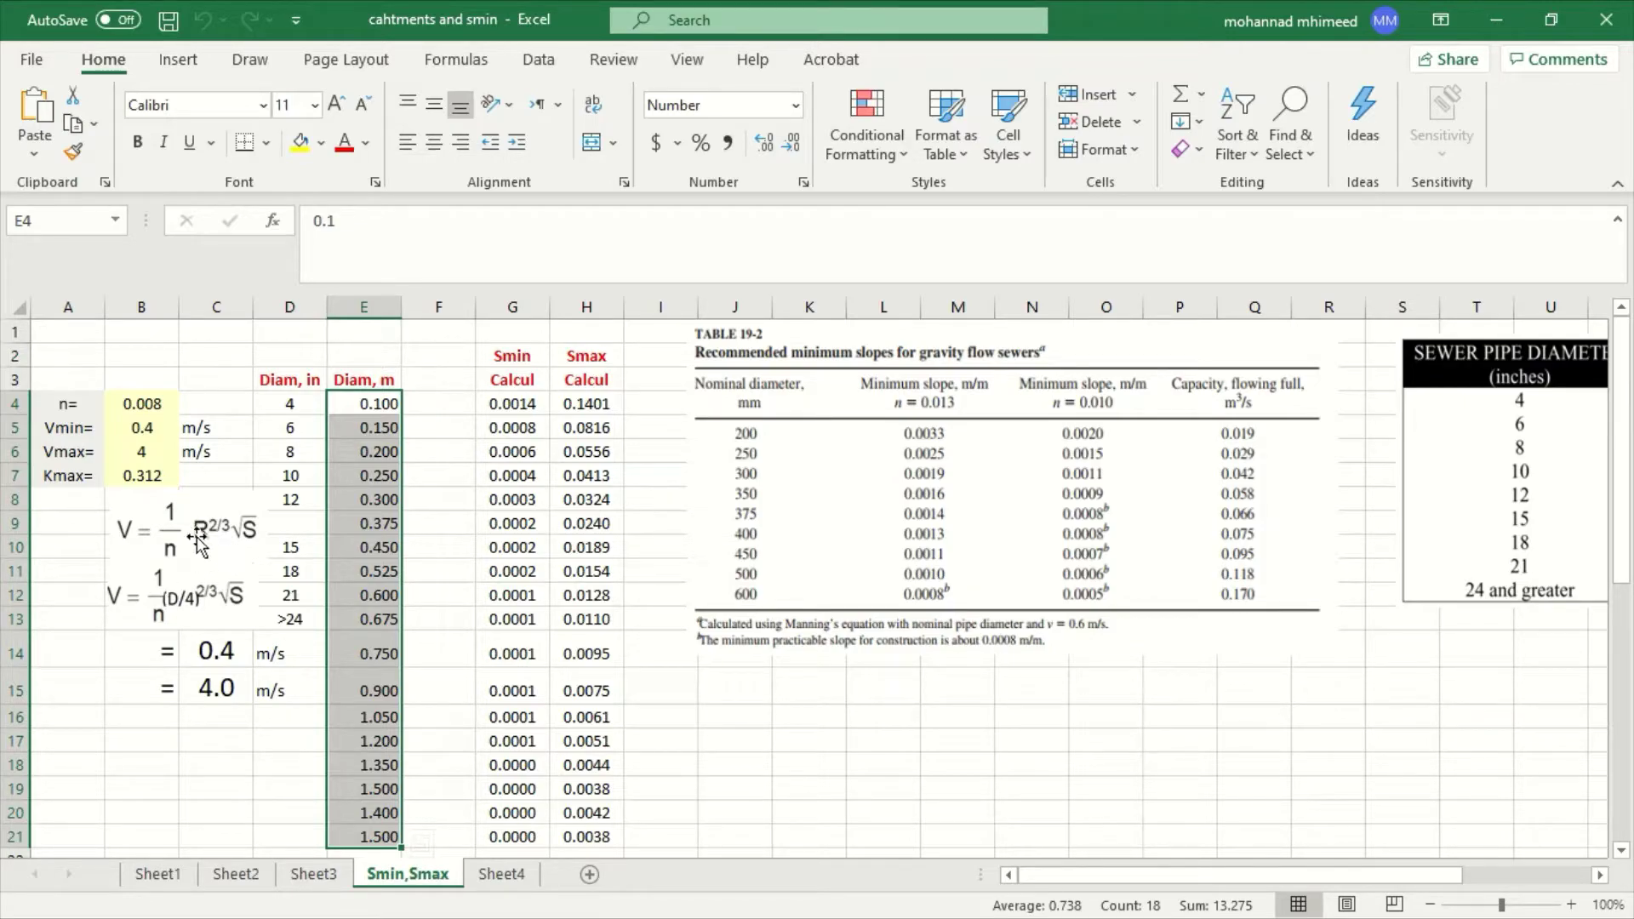
Copy the pipe diameters in metres (E4:E21) from the Smin,Smax sheet and paste them into SewerGEMS's Rise column of the slope table
{"action": "scroll", "coordinate": [365, 409], "scroll_direction": "down", "scroll_amount": 2}
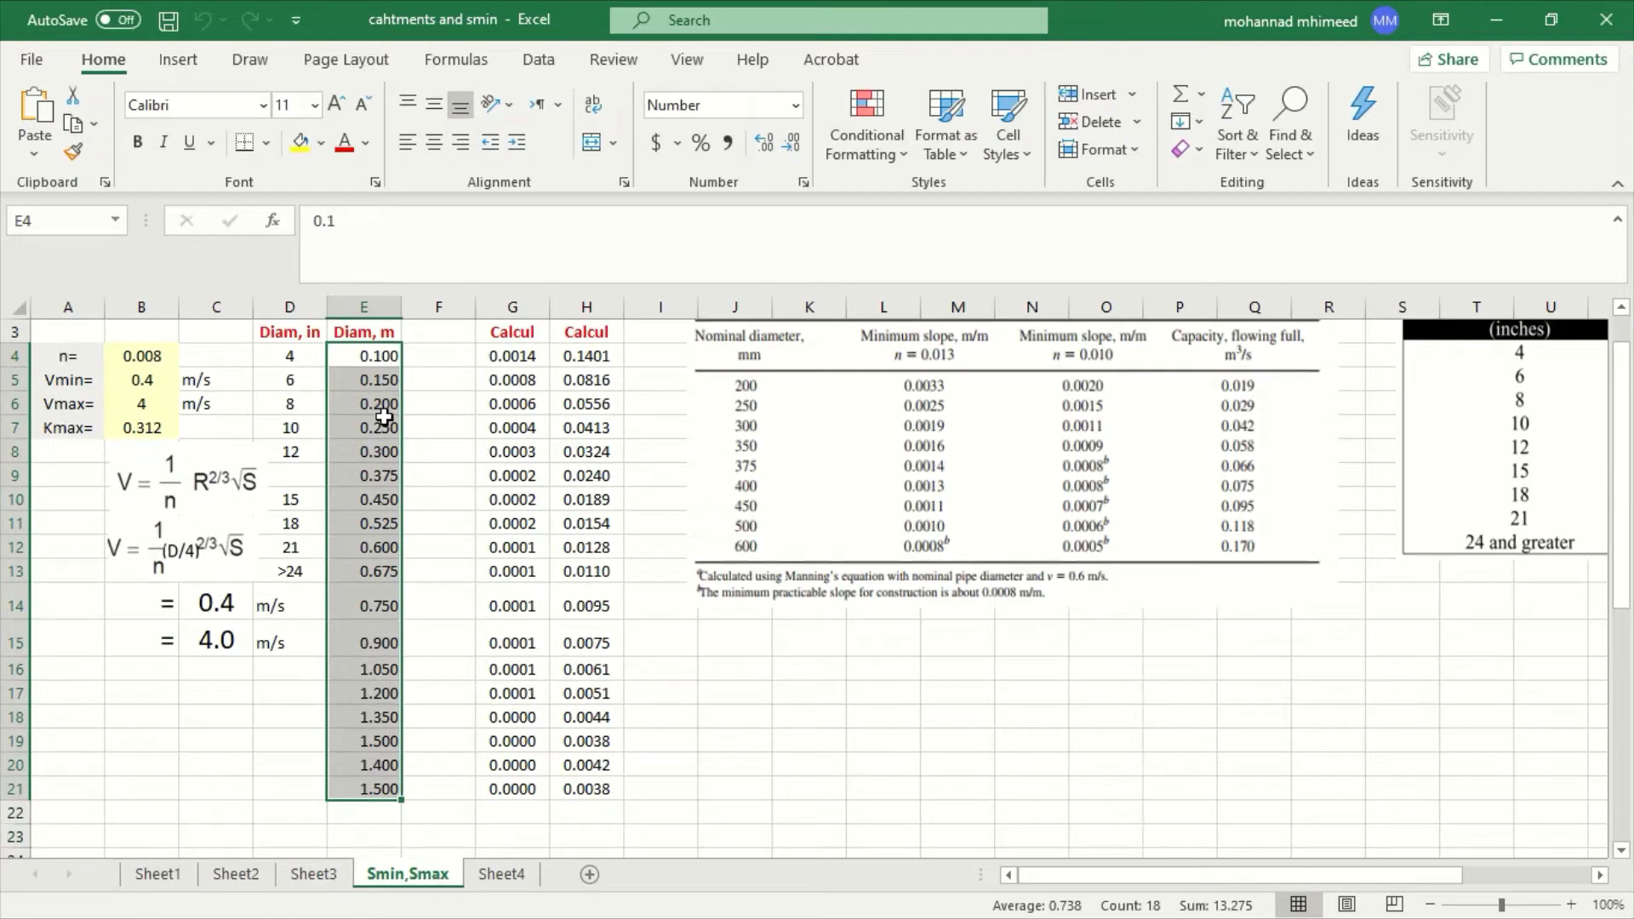
{"action": "scroll", "coordinate": [375, 391], "scroll_direction": "up", "scroll_amount": 2}
{"action": "left_click_drag", "start_coordinate": [379, 403], "coordinate": [391, 842]}
{"action": "key", "text": "ctrl+c"}
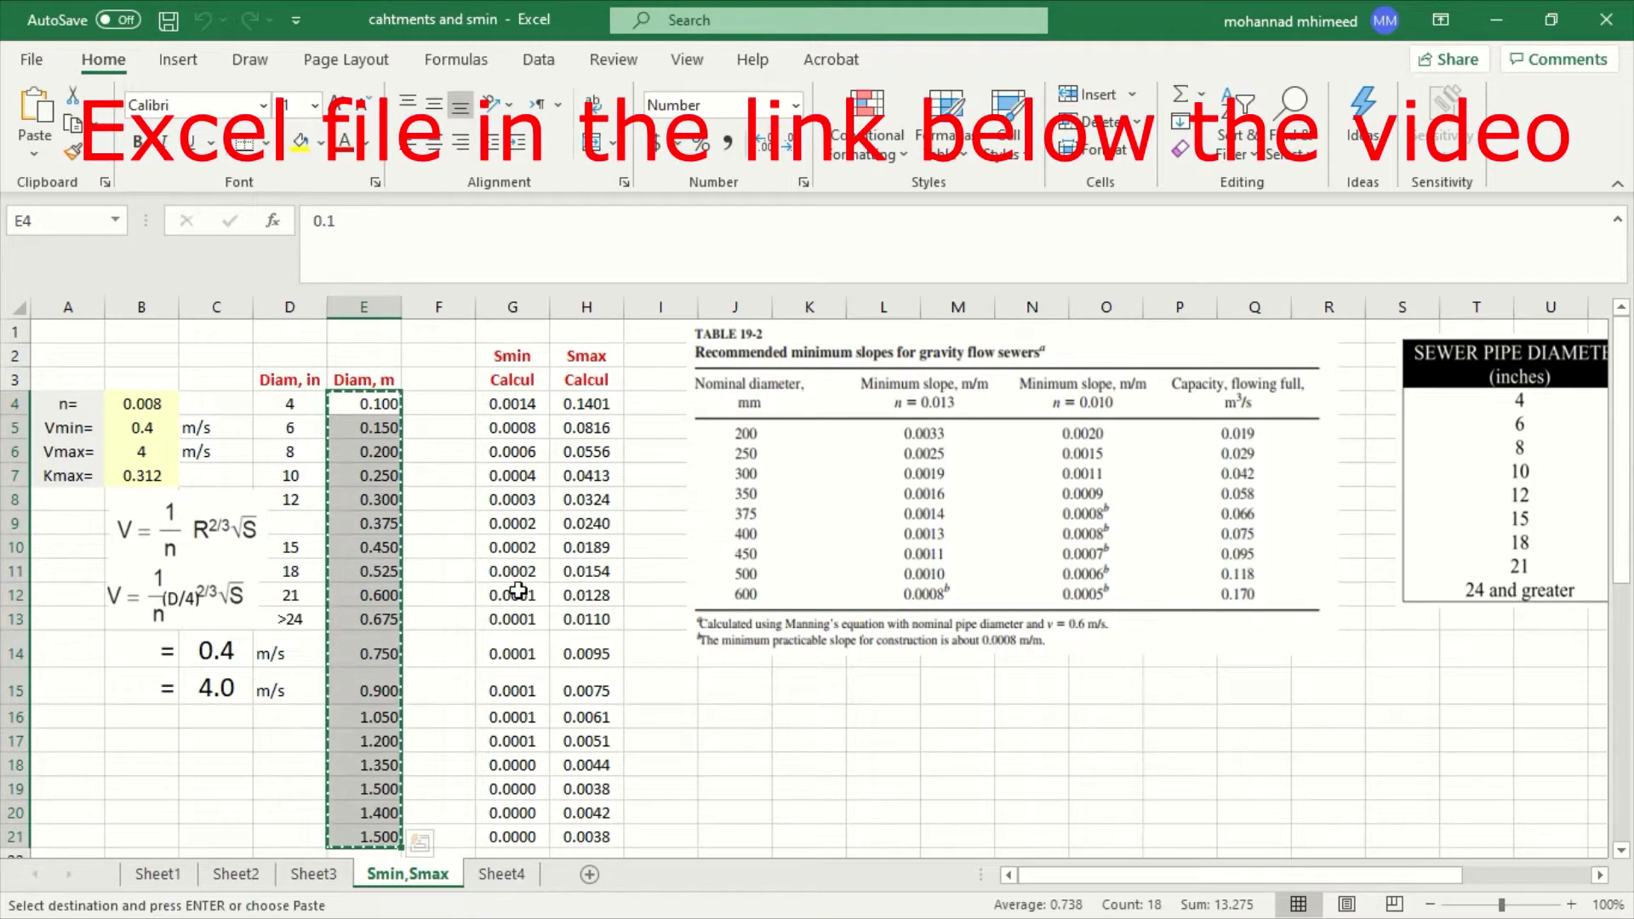
{"action": "key", "text": "alt+Tab"}
{"action": "right_click", "coordinate": [501, 473]}
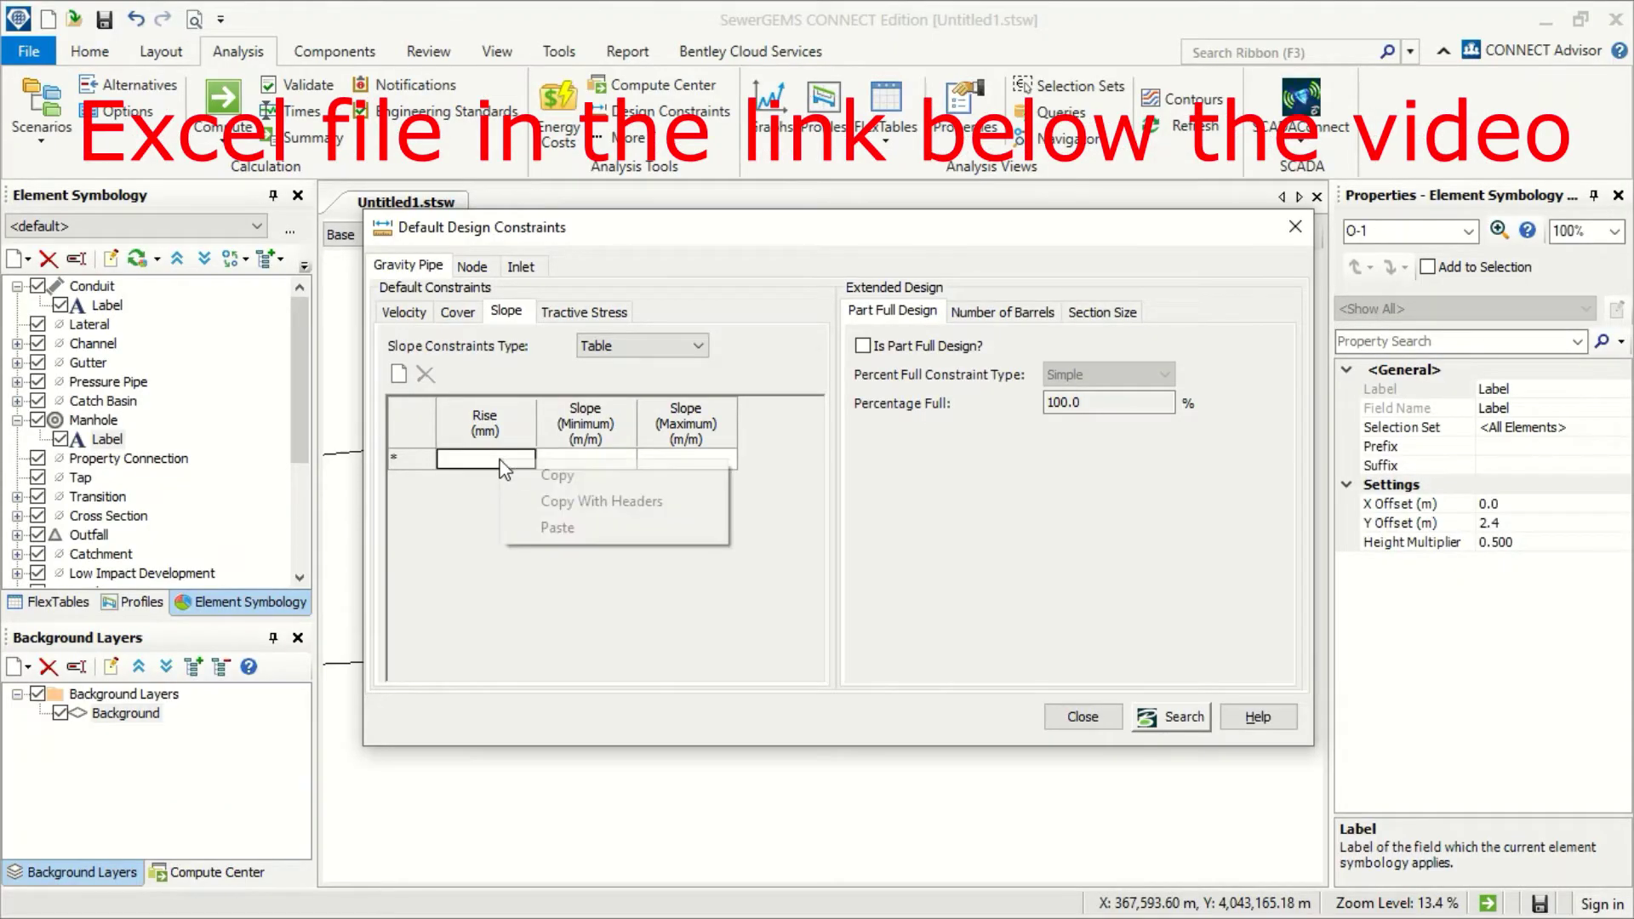
{"action": "left_click", "coordinate": [564, 528]}
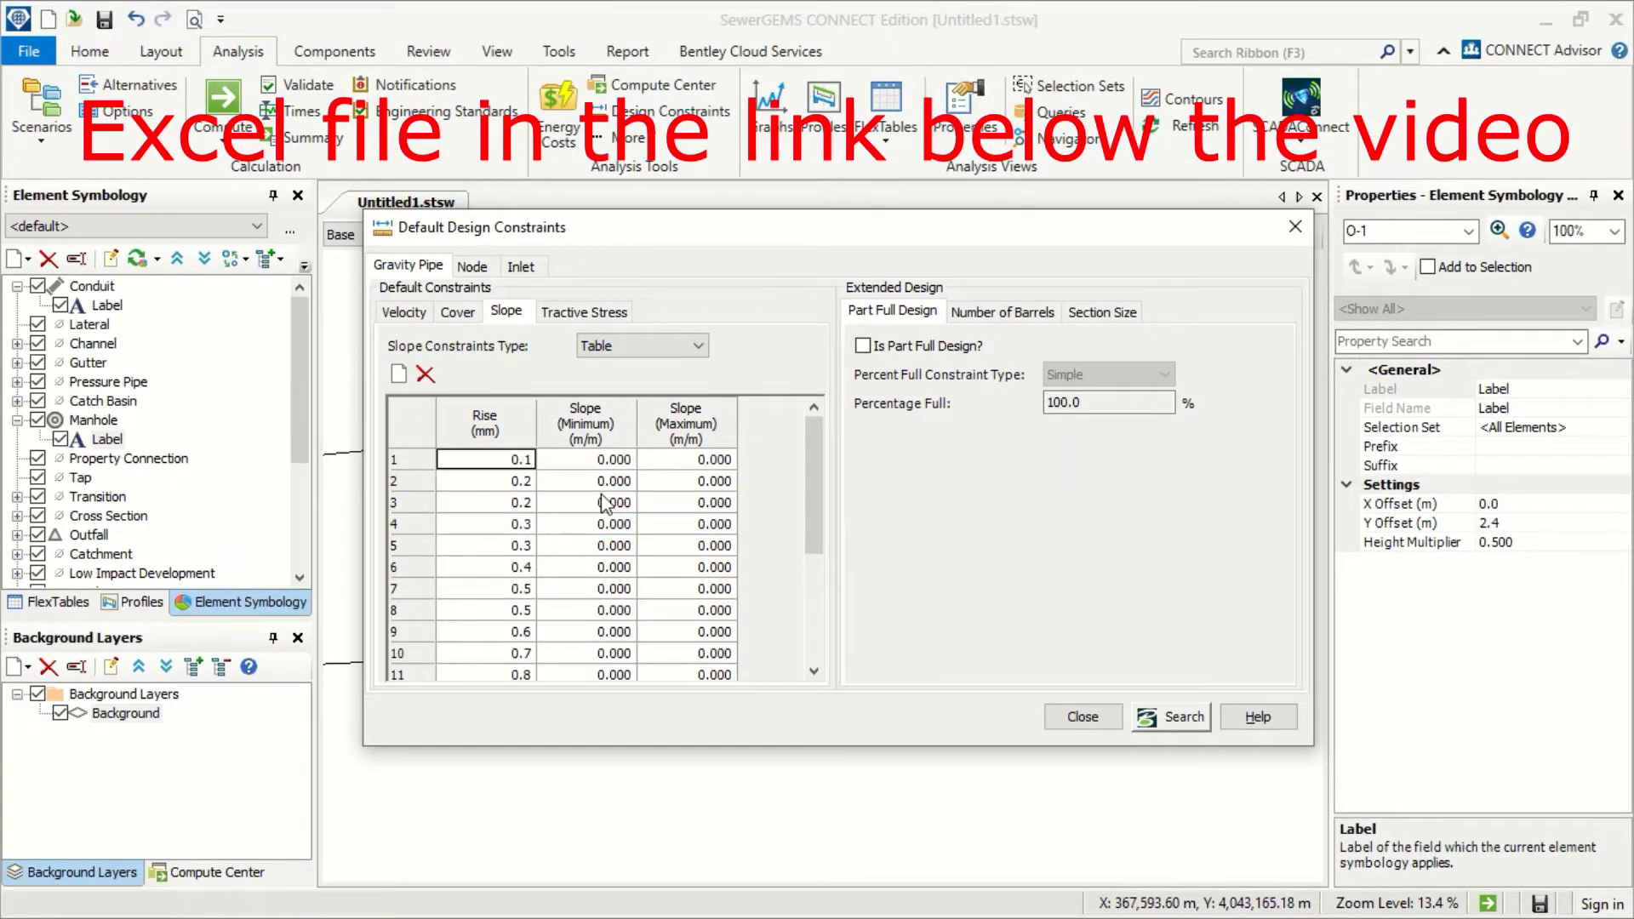
Switch back to the Excel workbook and review the calculated Smin and Smax slopes in G4:H21, including individual Smin formulas
{"action": "key", "text": "alt+Tab"}
{"action": "left_click_drag", "start_coordinate": [510, 407], "coordinate": [587, 717]}
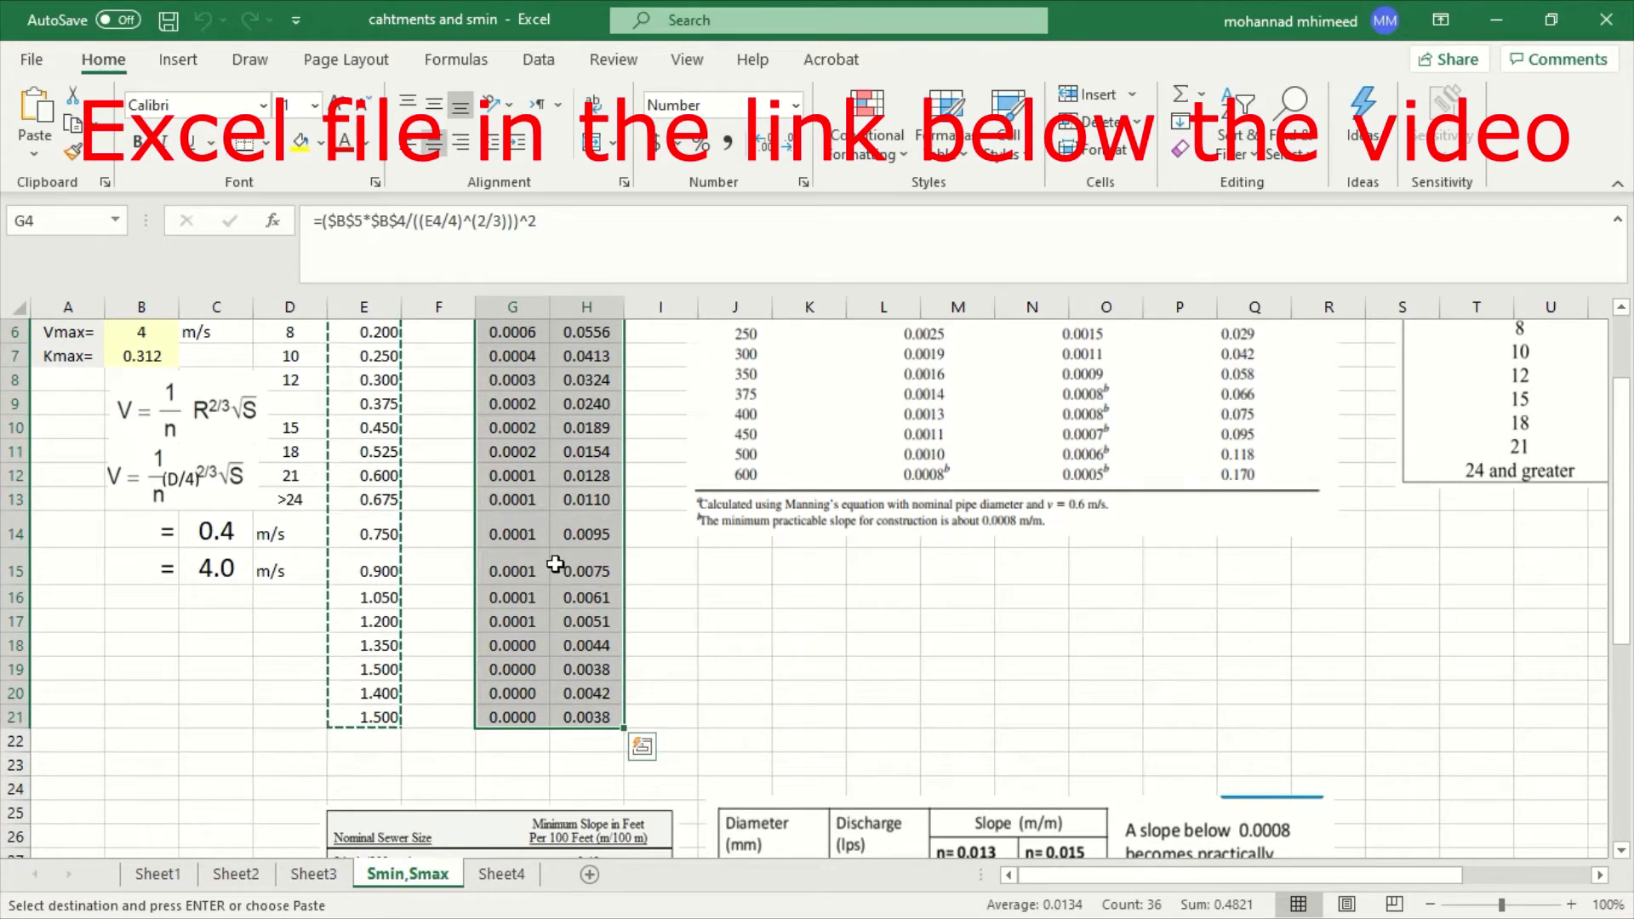
{"action": "scroll", "coordinate": [555, 564], "scroll_direction": "up", "scroll_amount": 2}
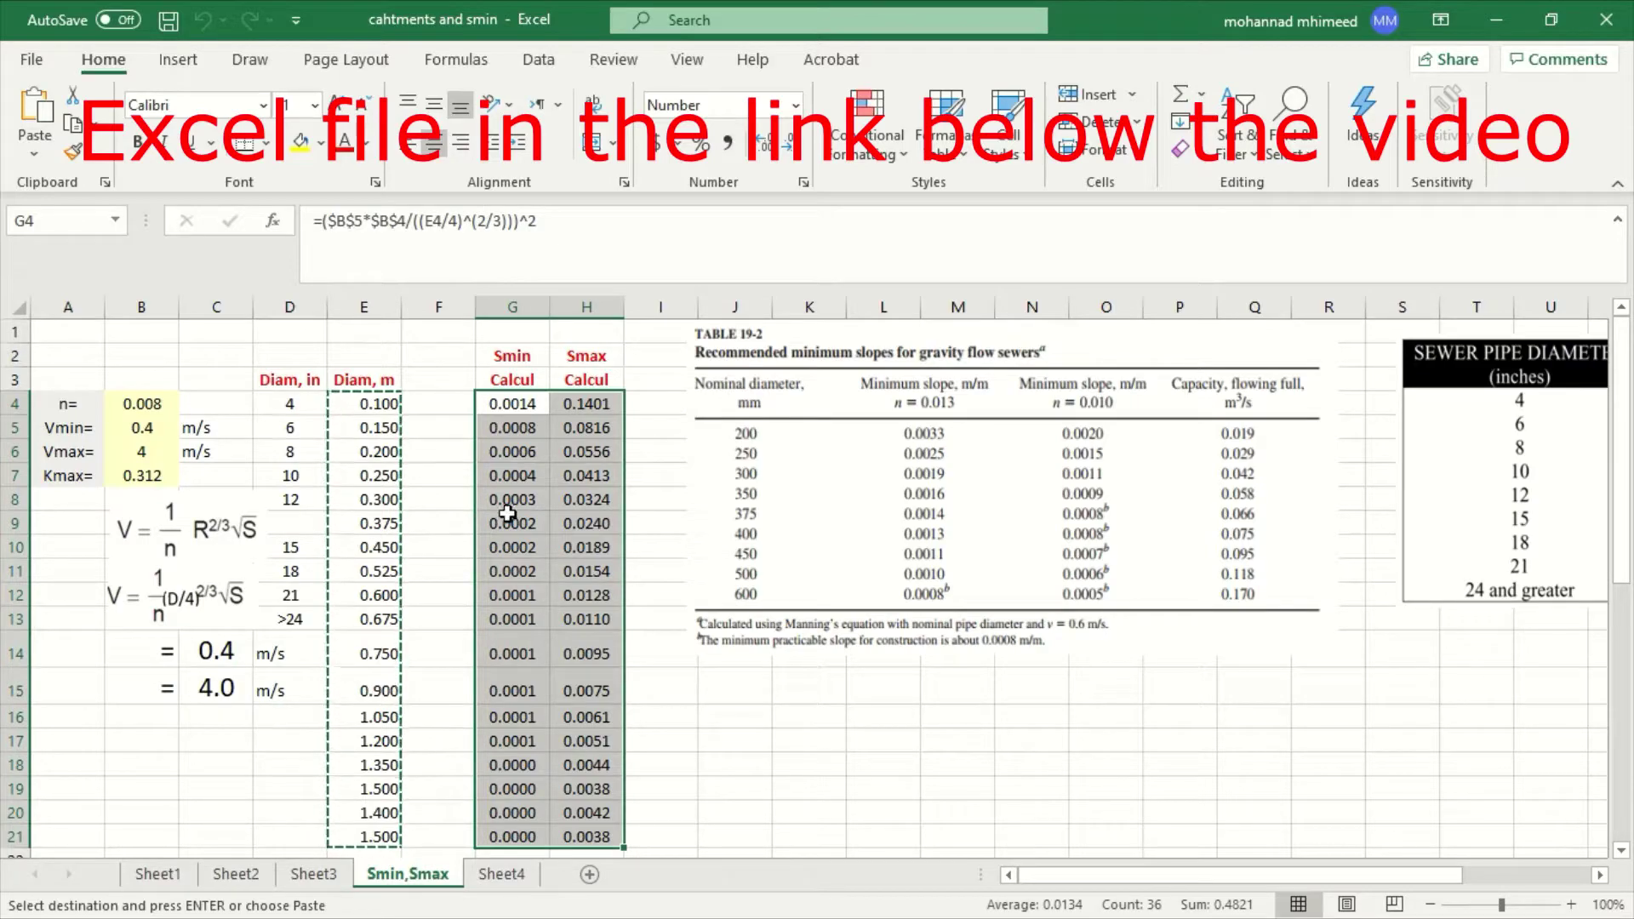
{"action": "left_click", "coordinate": [527, 428]}
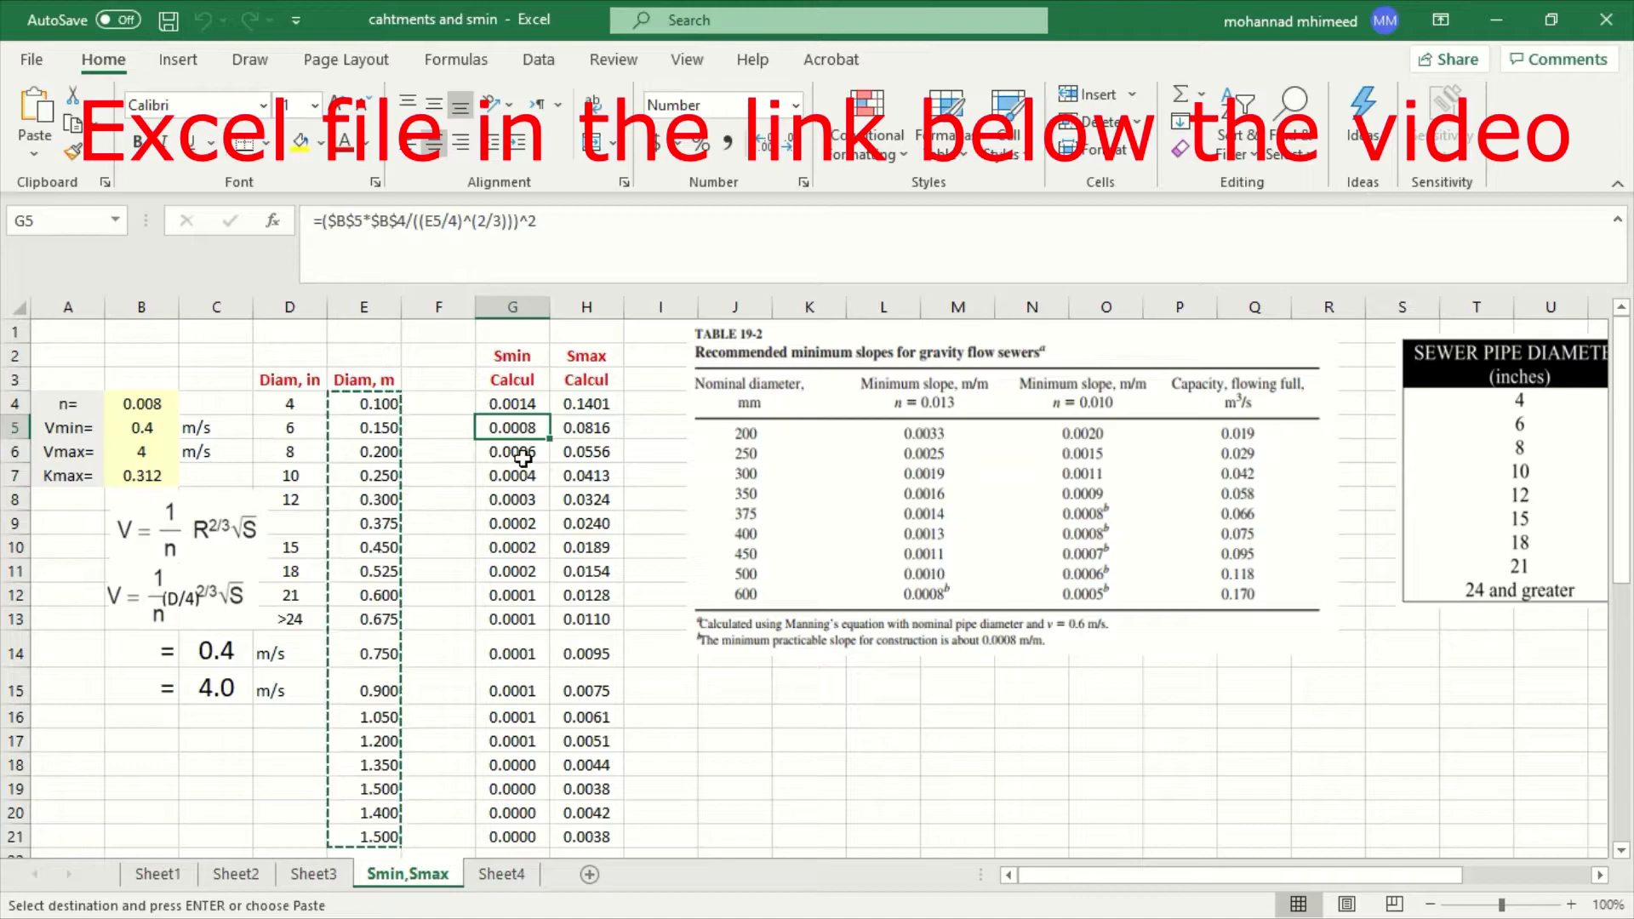
{"action": "left_click", "coordinate": [512, 618]}
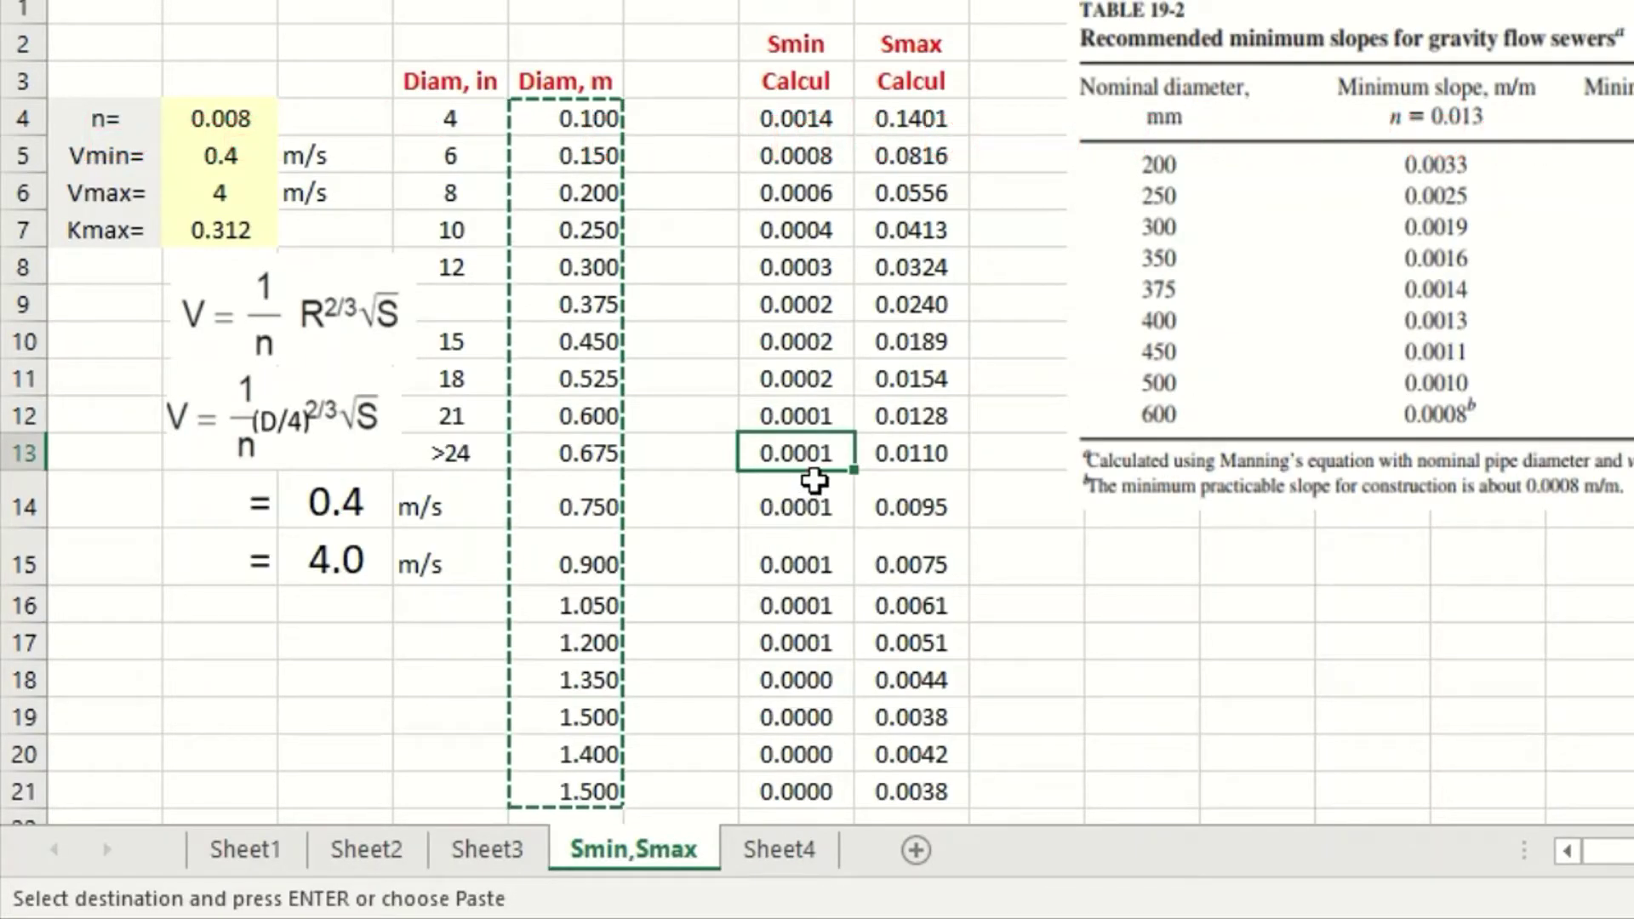
Try to carry the G5 minimum slope down the rest of the Smin column by filling and copying it
{"action": "left_click", "coordinate": [798, 152]}
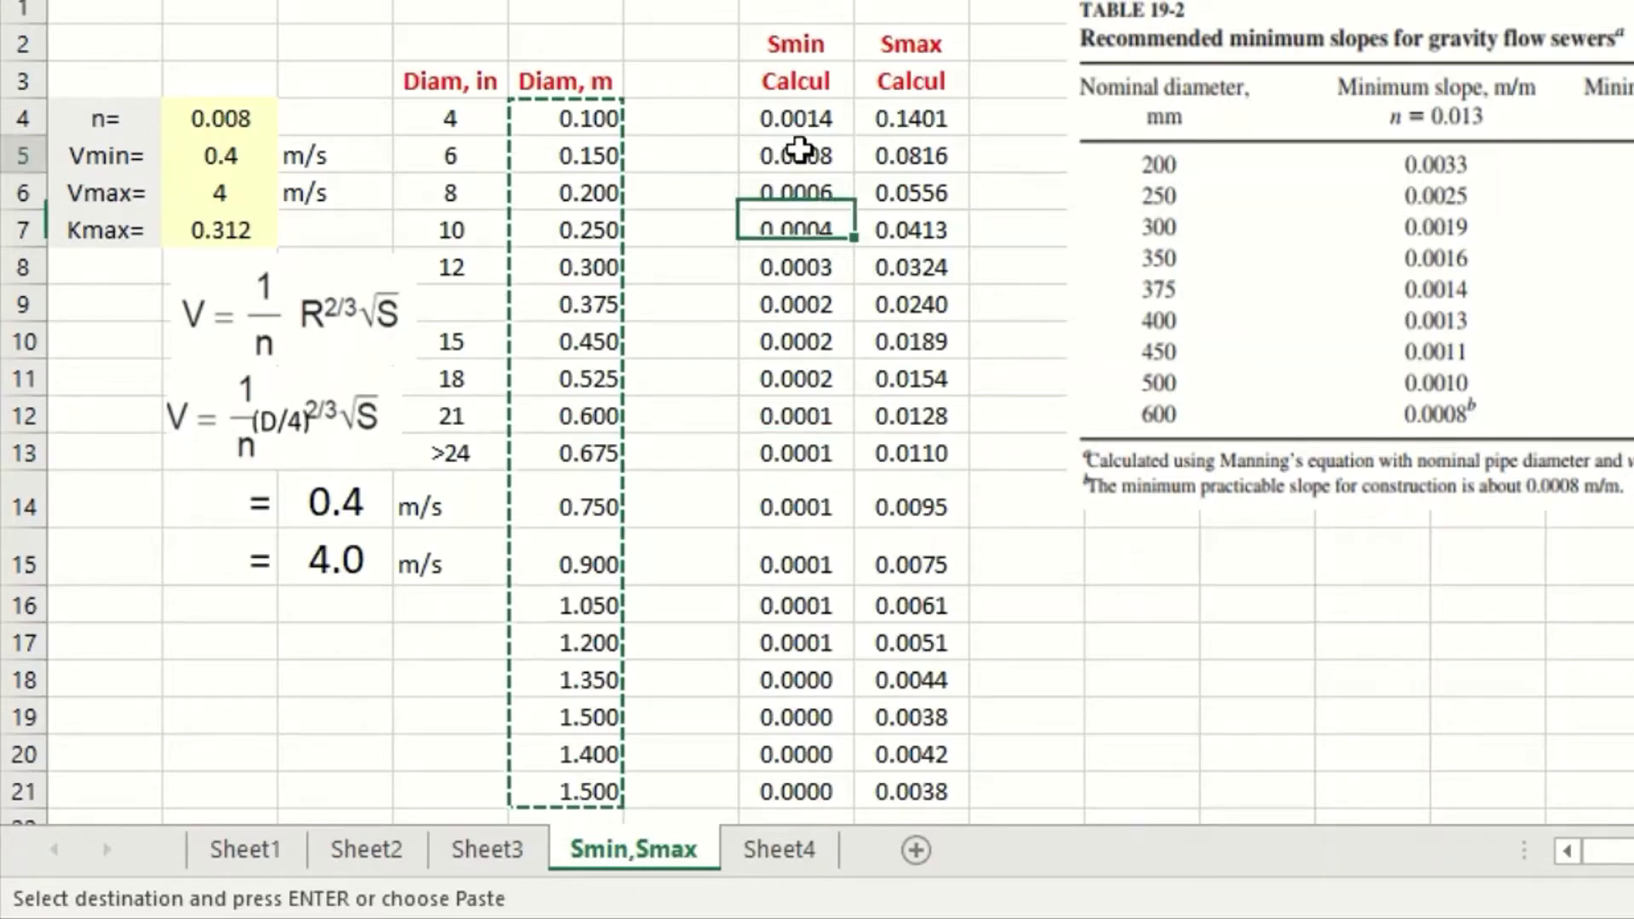
{"action": "left_click_drag", "start_coordinate": [857, 177], "coordinate": [815, 804]}
{"action": "left_click", "coordinate": [804, 159]}
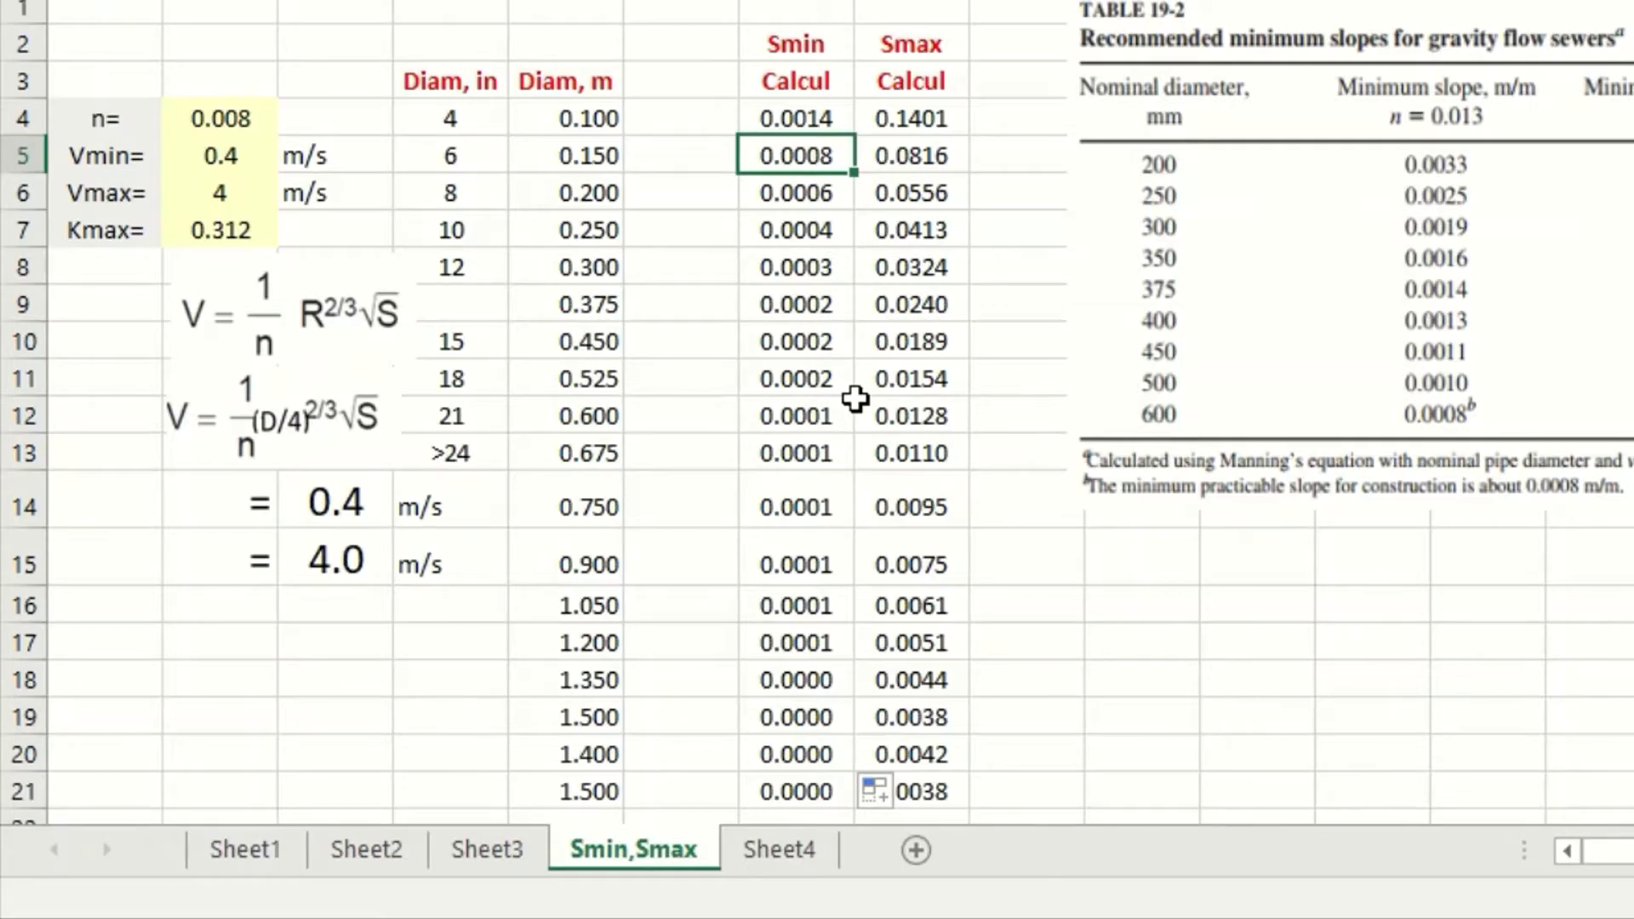
{"action": "key", "text": "ctrl+c"}
{"action": "left_click_drag", "start_coordinate": [843, 189], "coordinate": [868, 659]}
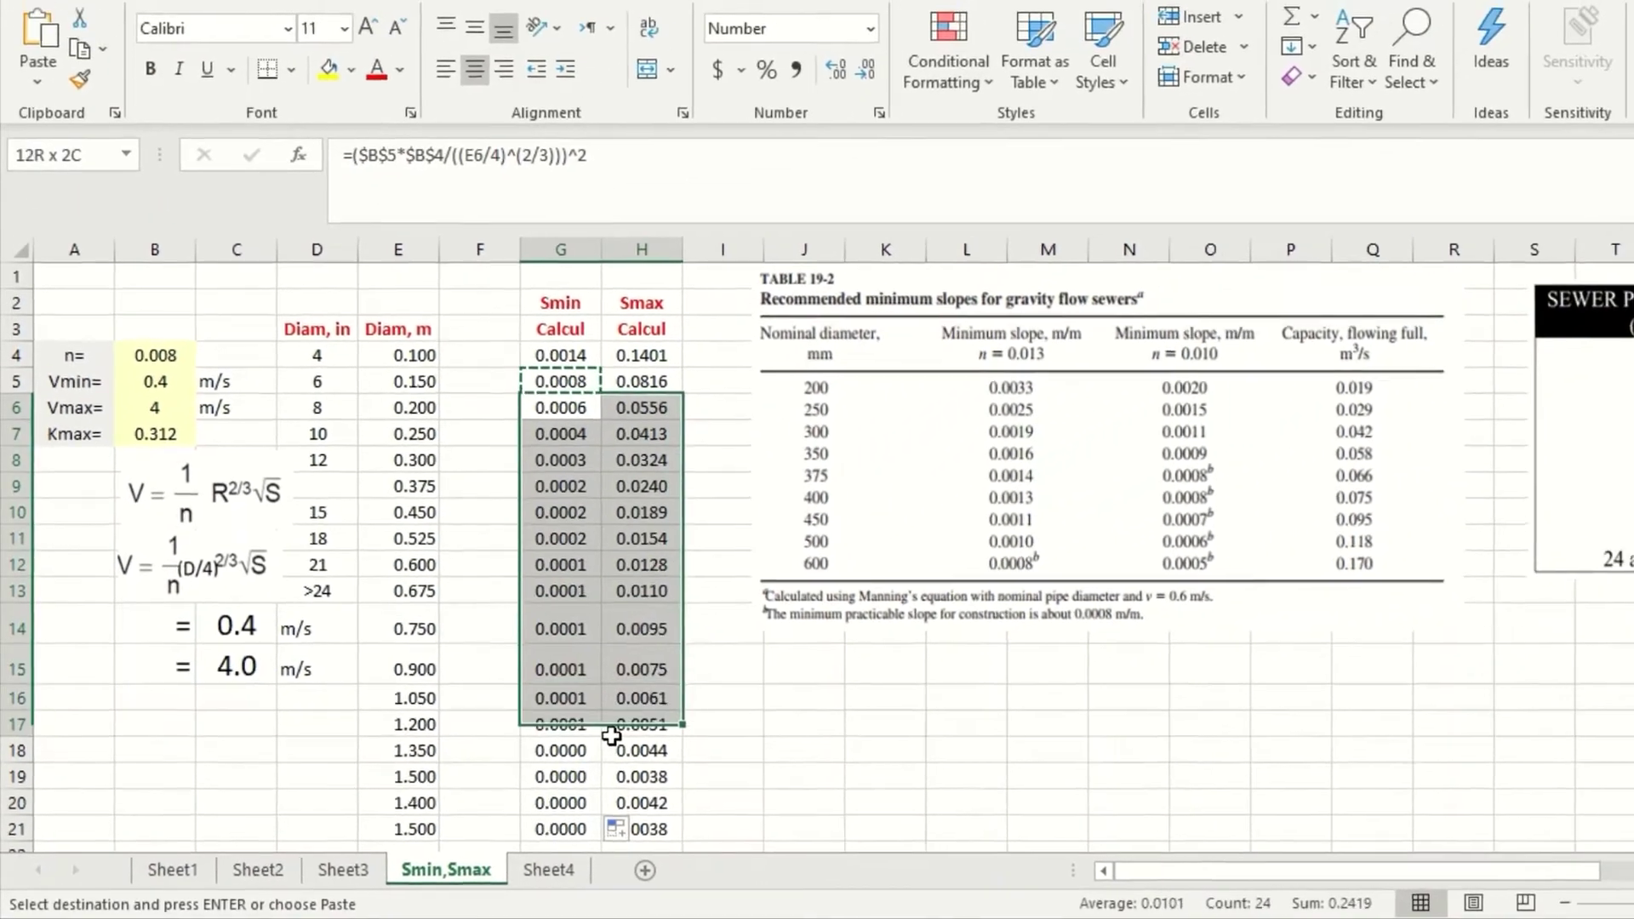
{"action": "left_click_drag", "start_coordinate": [611, 735], "coordinate": [570, 776]}
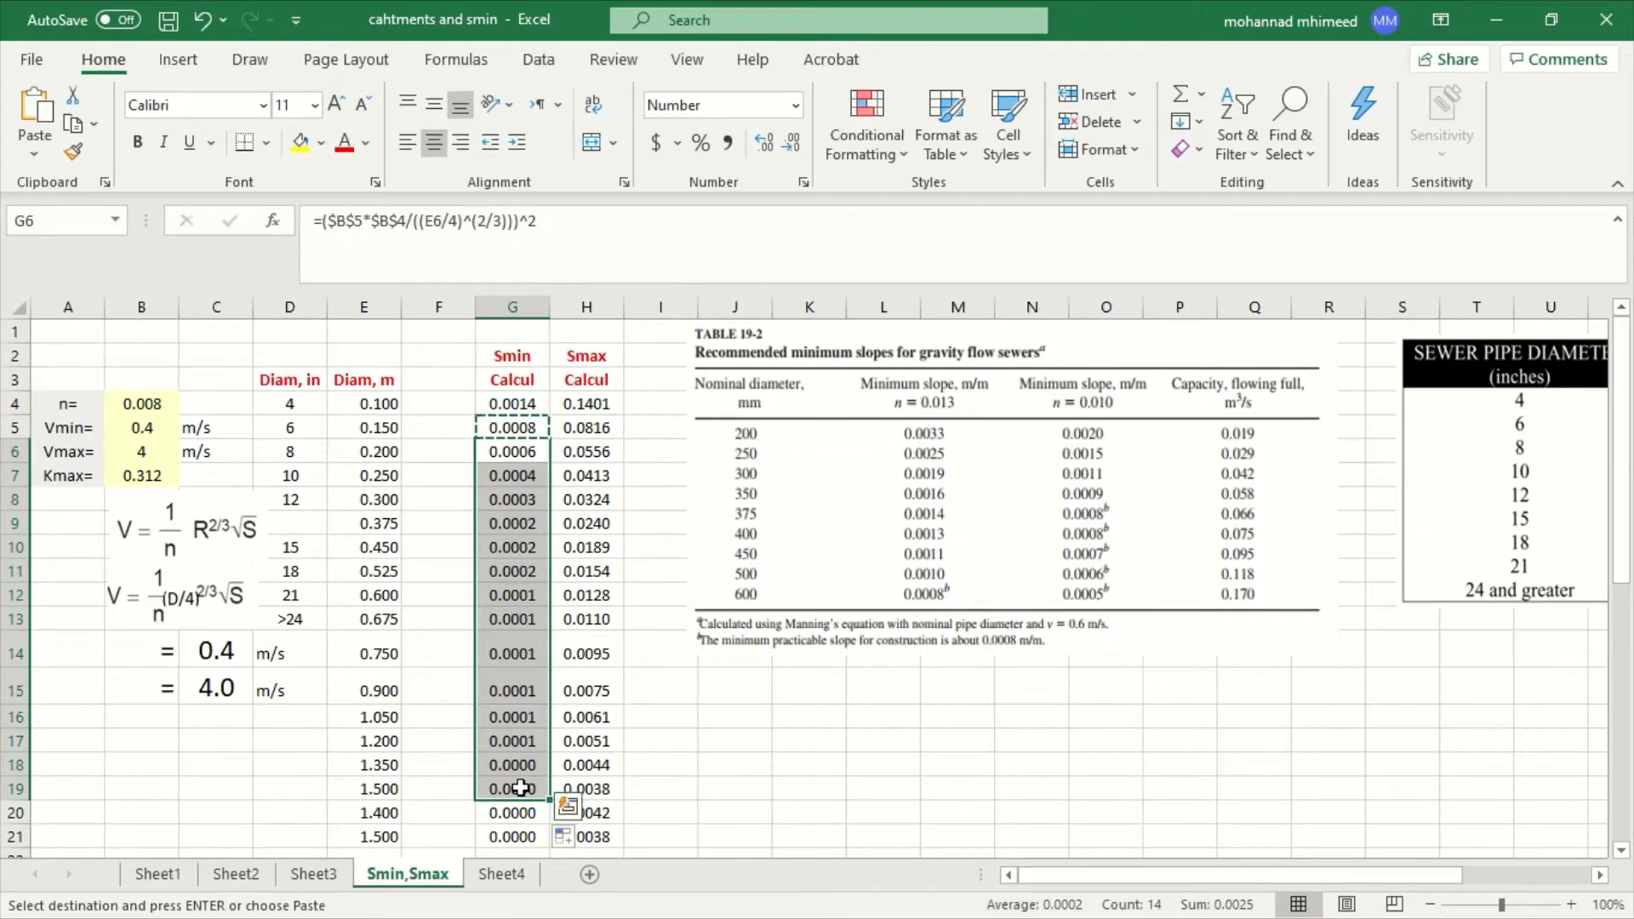
{"action": "left_click_drag", "start_coordinate": [528, 407], "coordinate": [594, 787]}
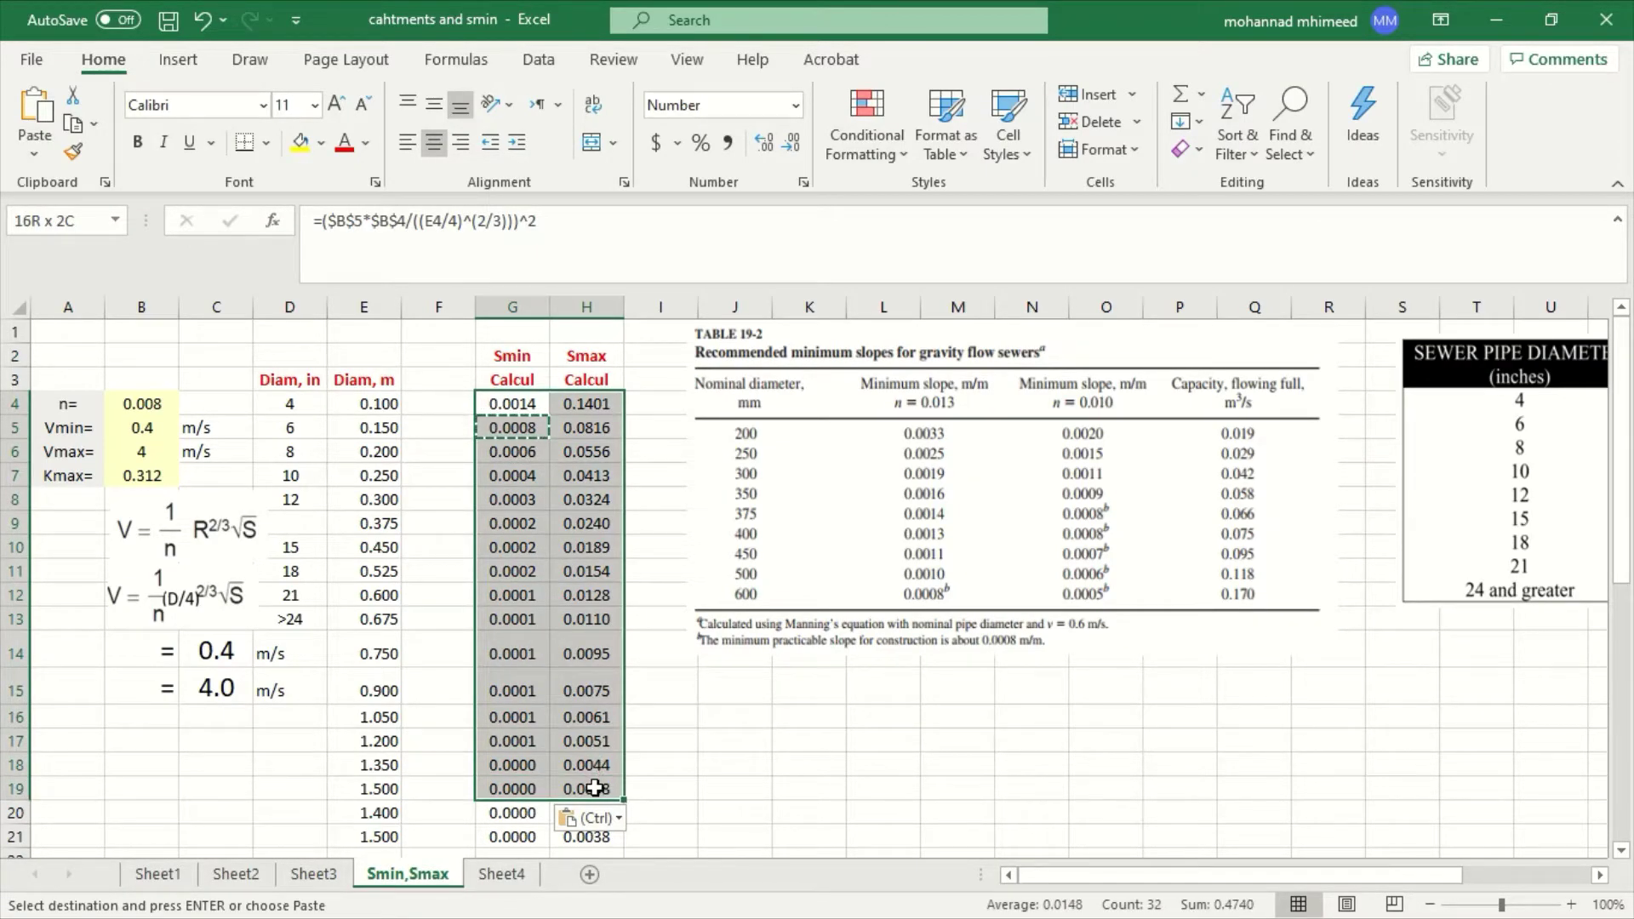
{"action": "left_click", "coordinate": [524, 431]}
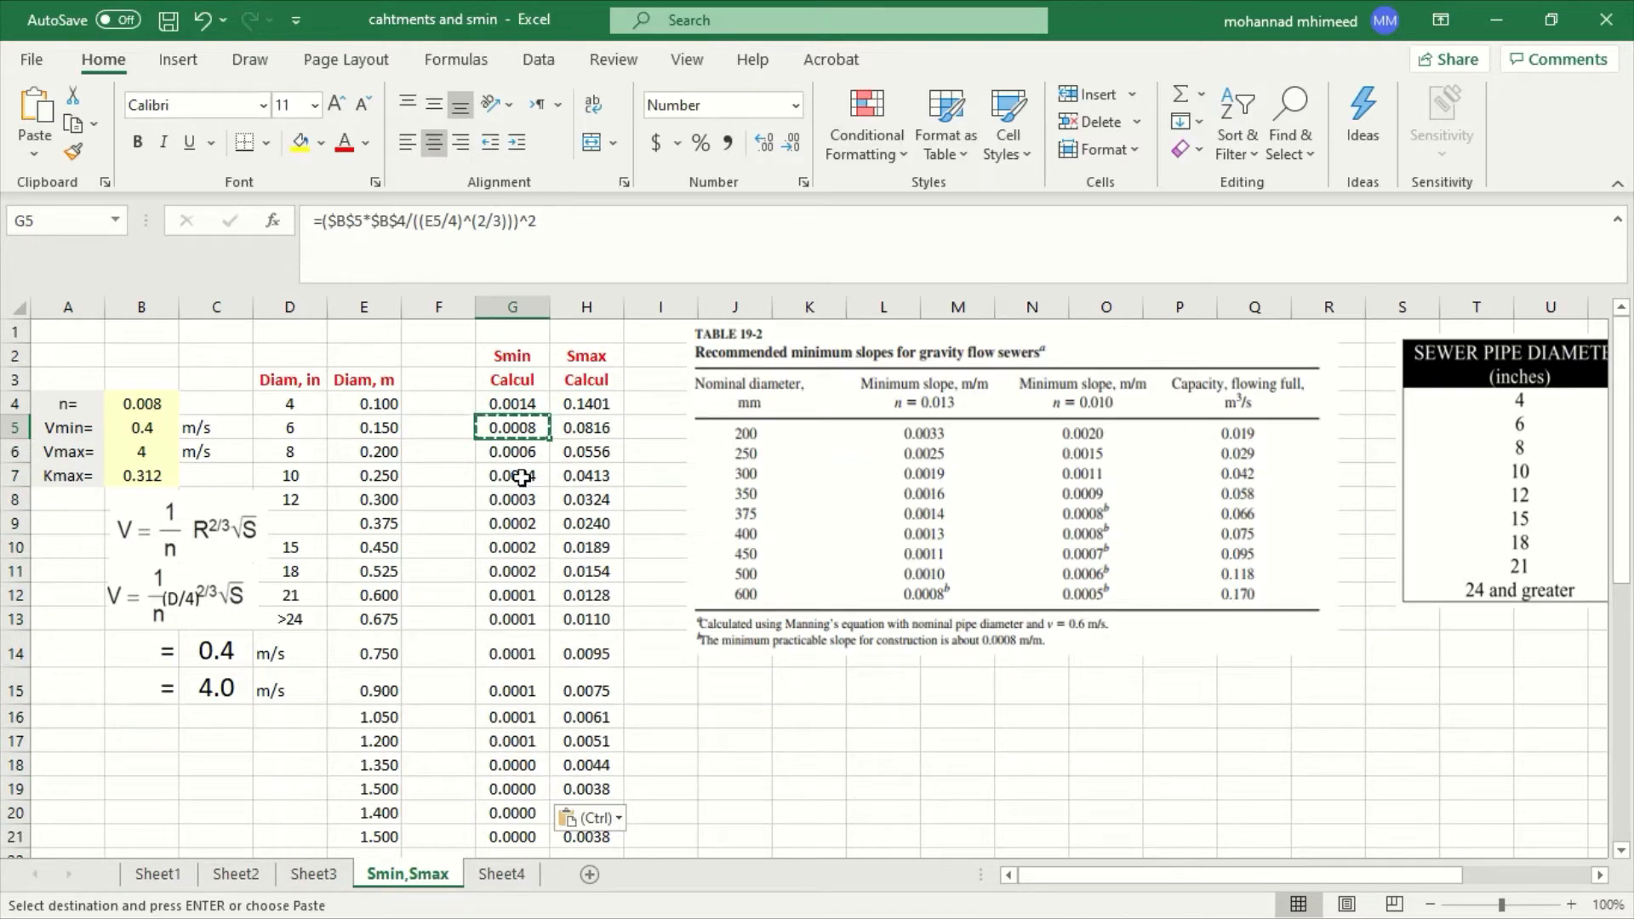
Copy the minimum and maximum slopes in C1:D16 of Sheet4 and paste them into the two slope columns of the SewerGEMS table
{"action": "left_click", "coordinate": [502, 873]}
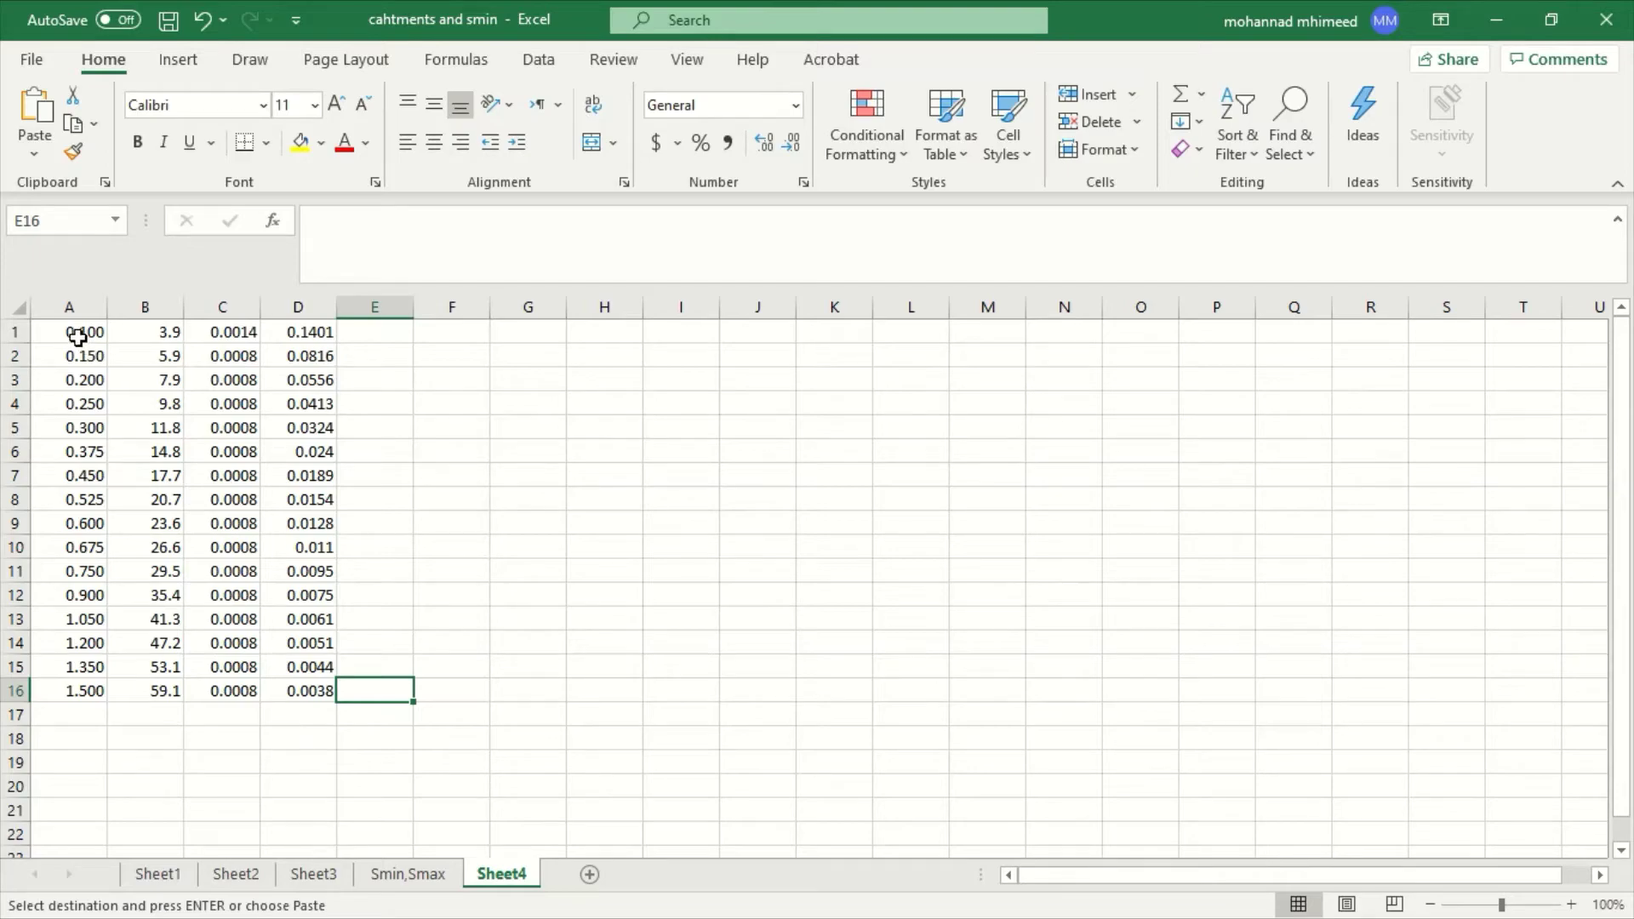
{"action": "left_click_drag", "start_coordinate": [247, 337], "coordinate": [321, 685]}
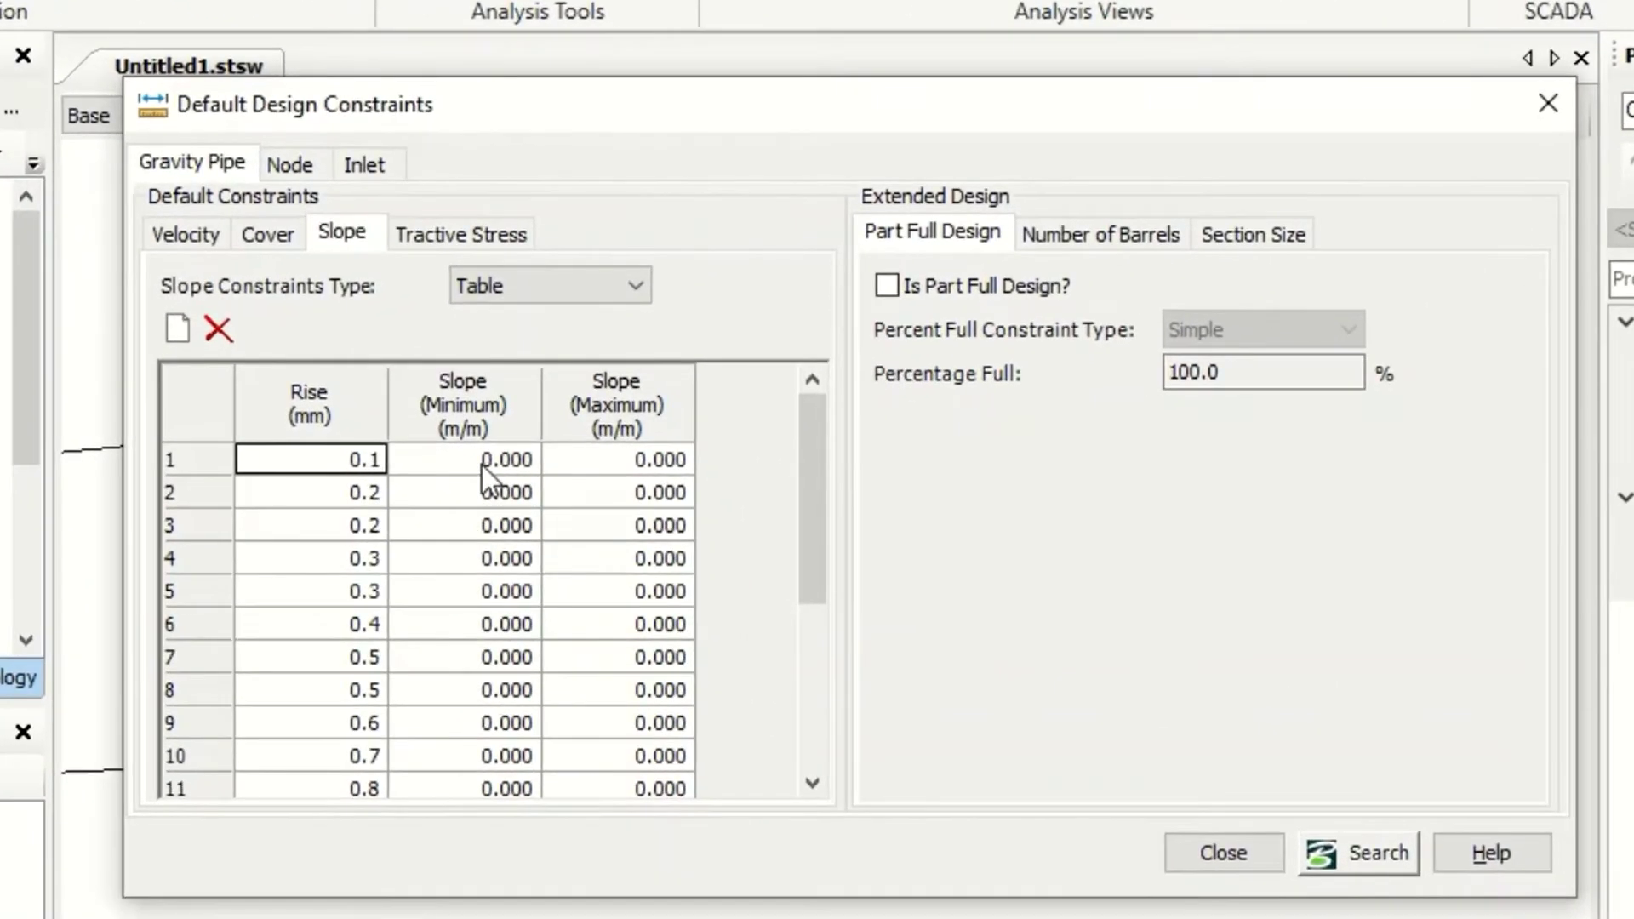
{"action": "right_click", "coordinate": [550, 463]}
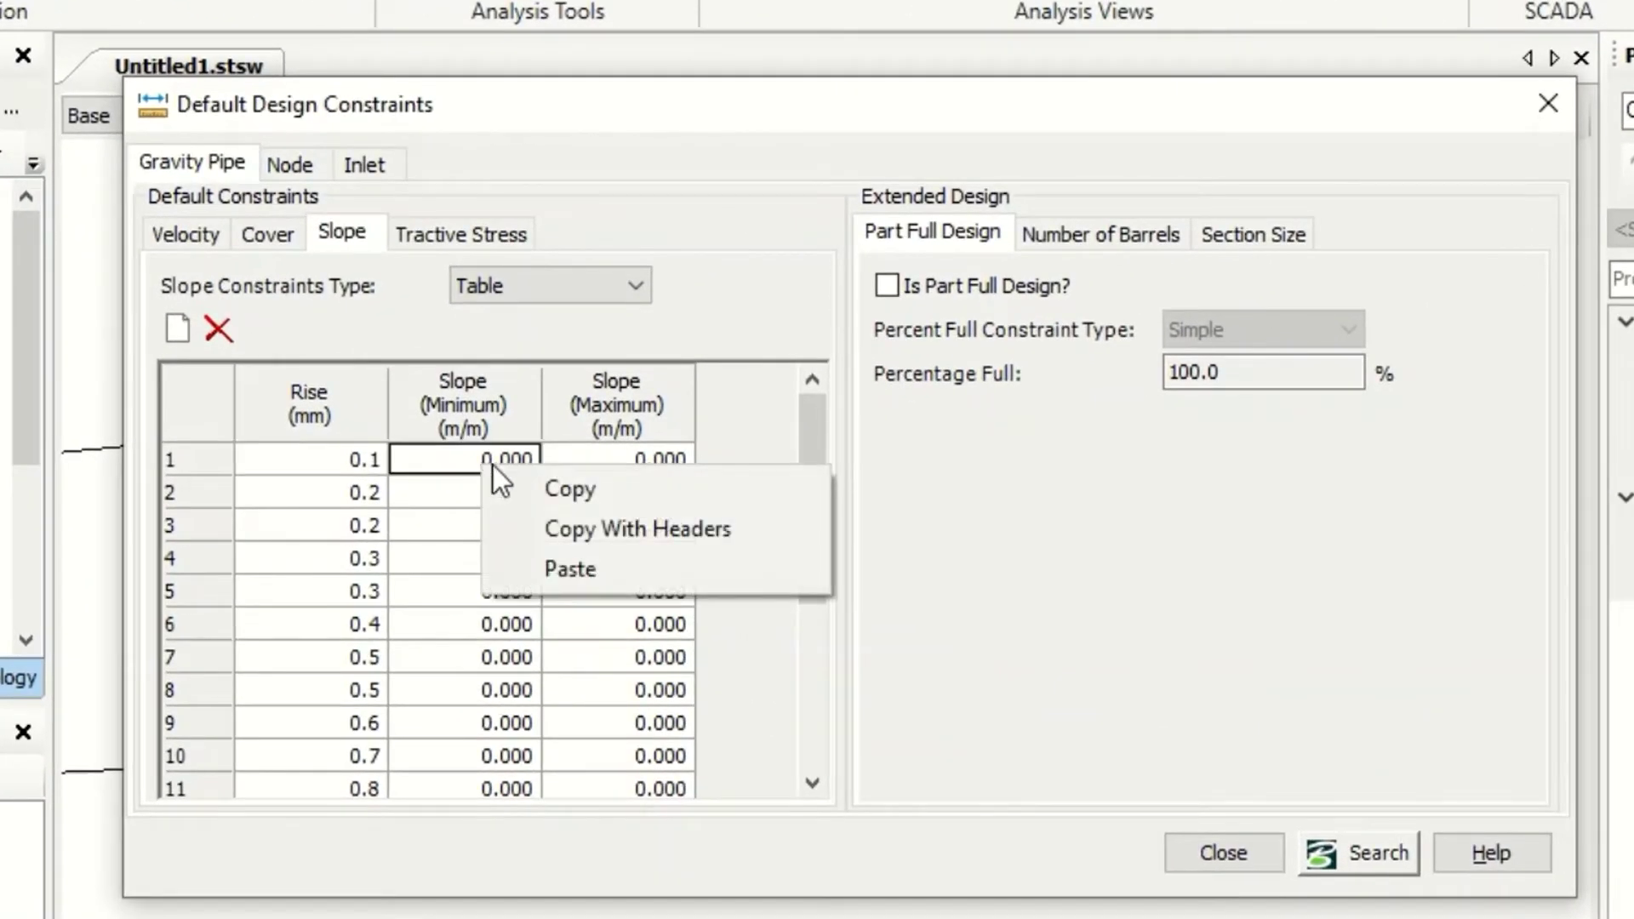
{"action": "left_click", "coordinate": [562, 569]}
{"action": "scroll", "coordinate": [498, 634], "scroll_direction": "down", "scroll_amount": 3}
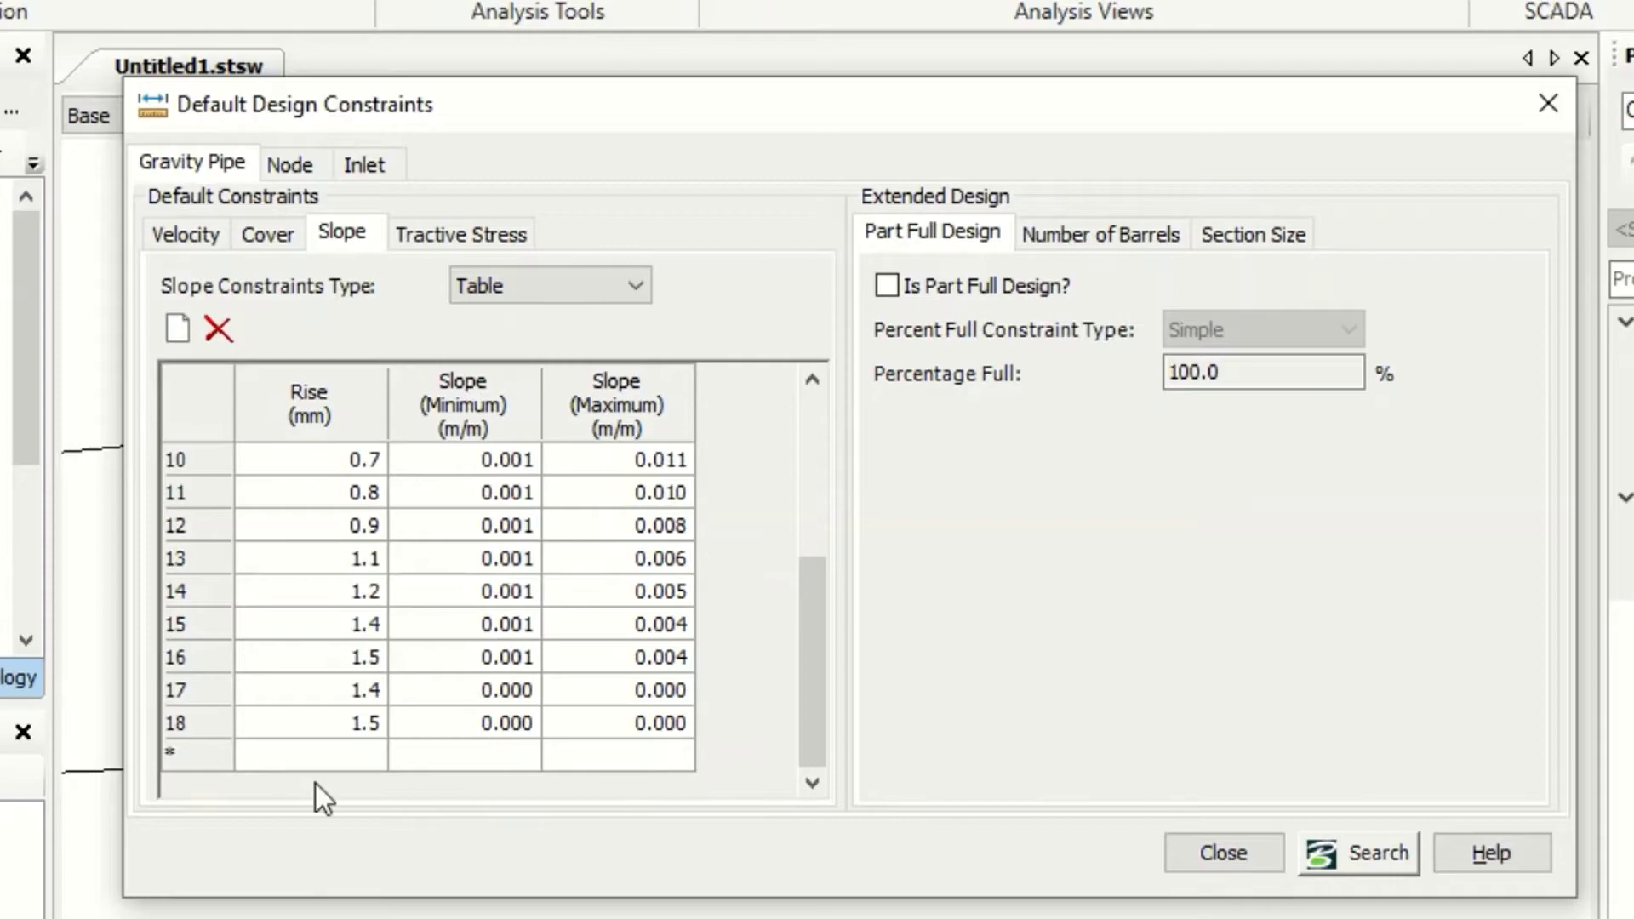
Delete the last two rows of the slope table, the 1.4 and 1.5 rises with zero slopes
{"action": "left_click", "coordinate": [201, 689]}
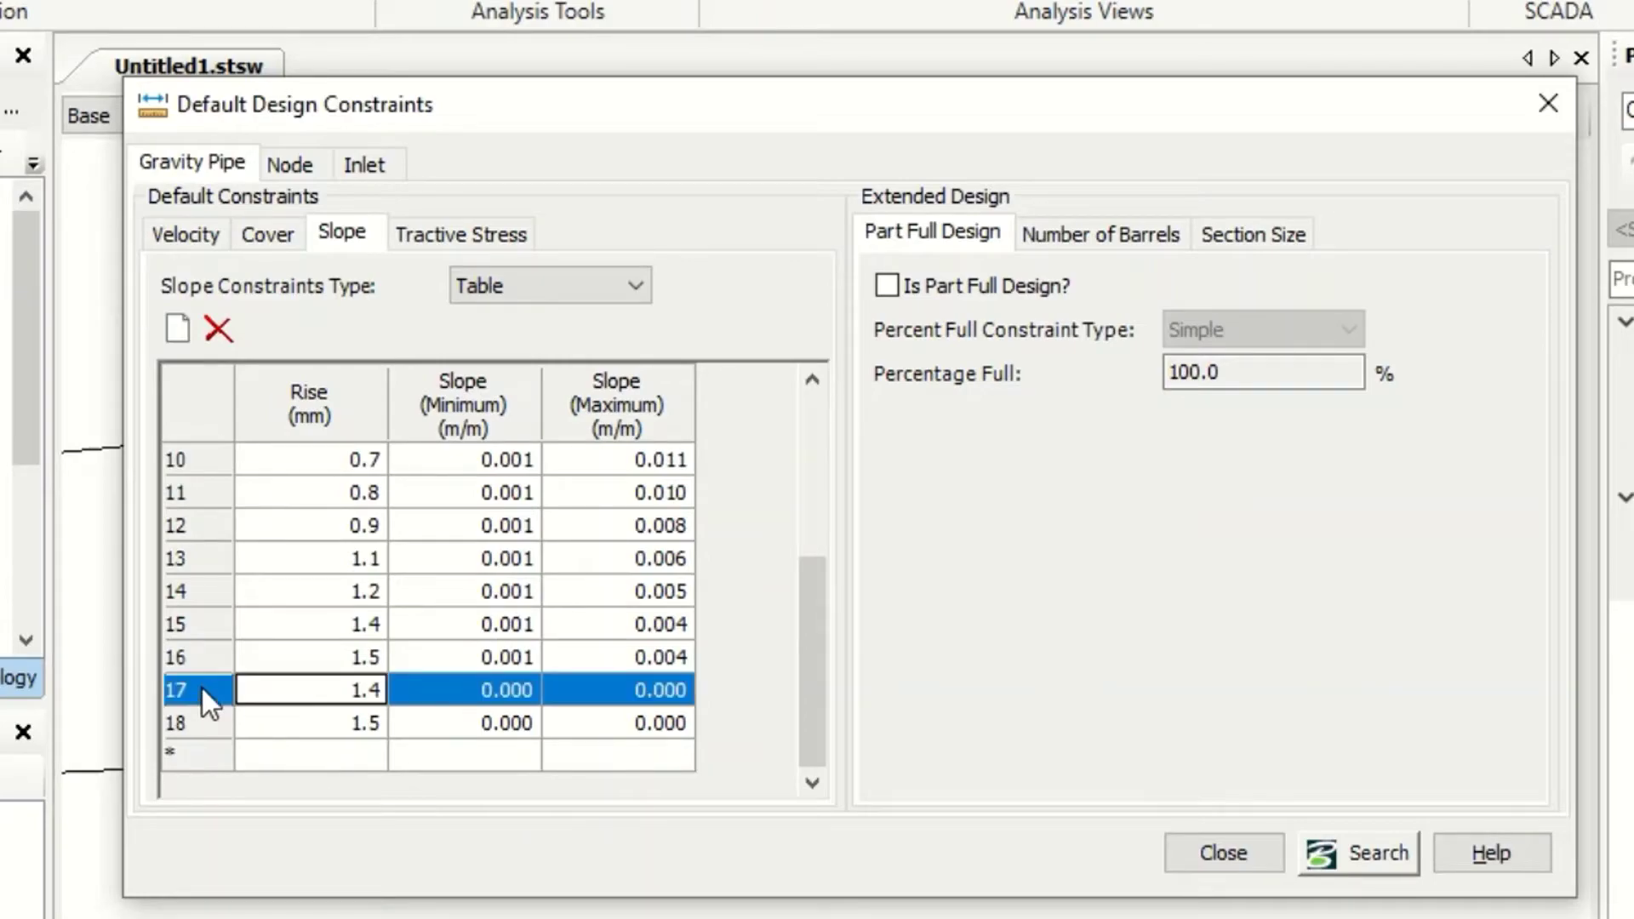
{"action": "left_click", "coordinate": [223, 338]}
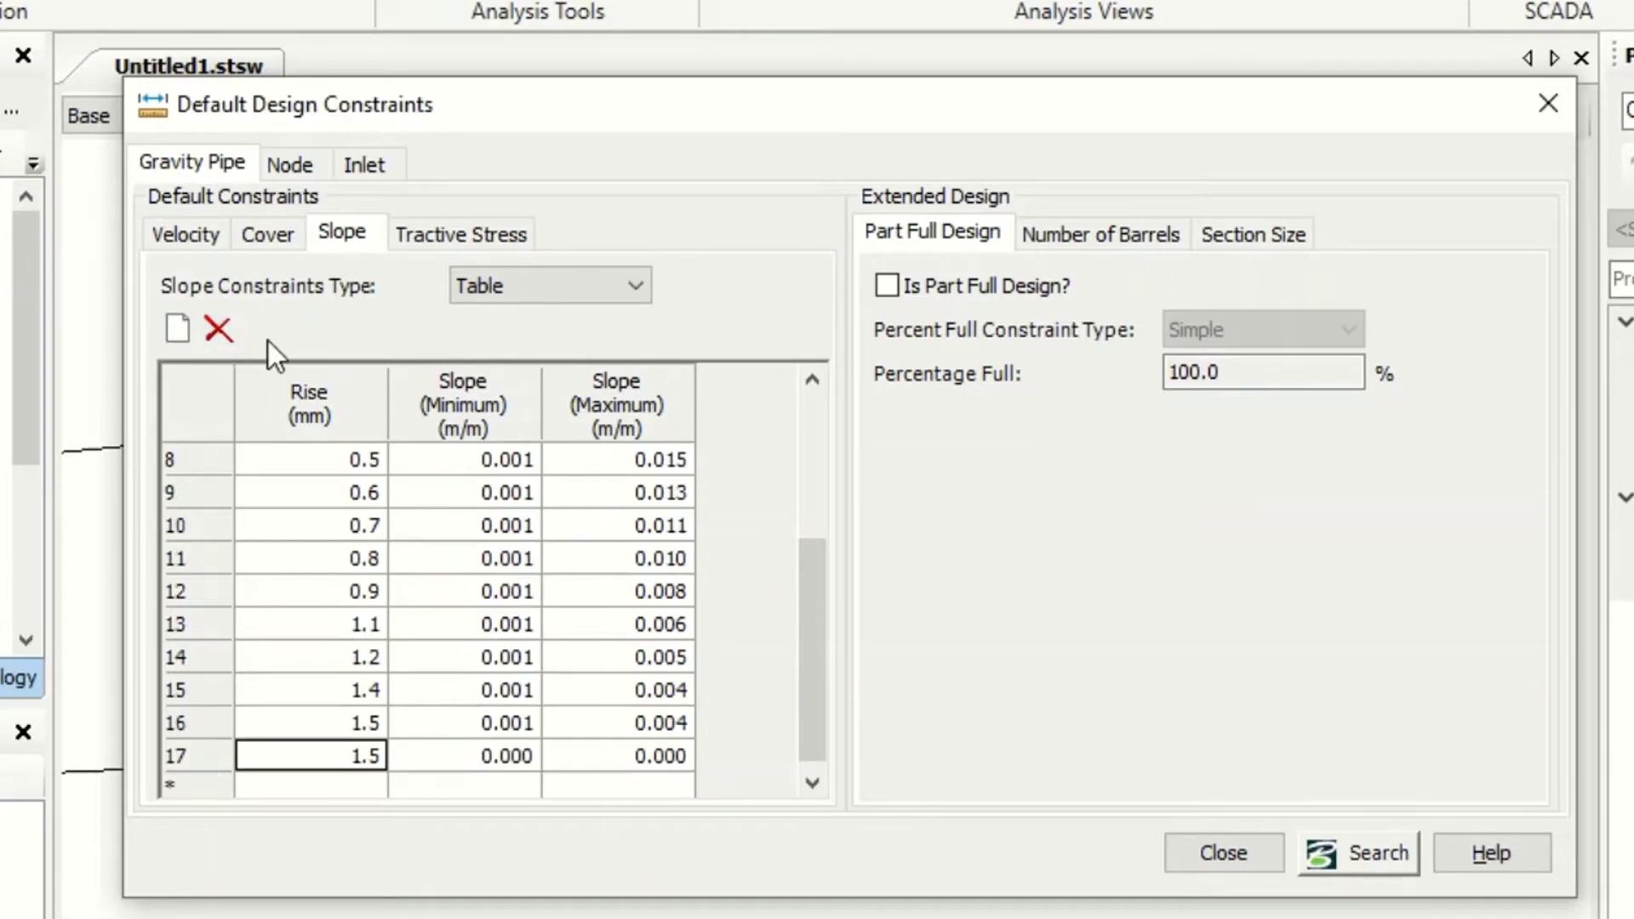
{"action": "left_click", "coordinate": [209, 754]}
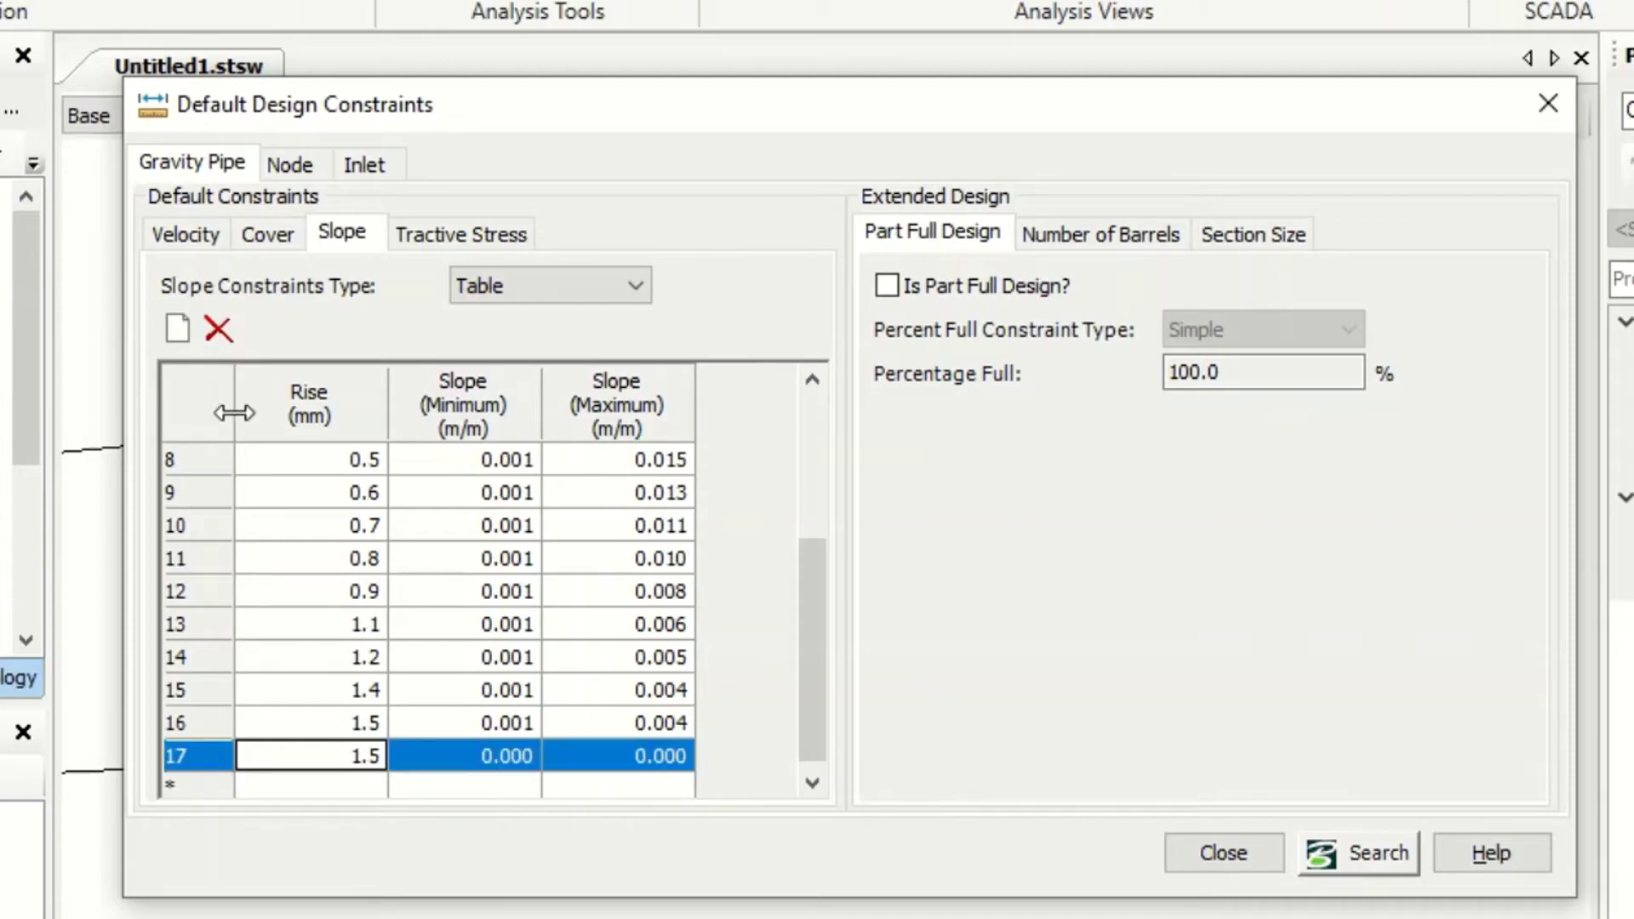
{"action": "left_click", "coordinate": [217, 331]}
{"action": "scroll", "coordinate": [604, 582], "scroll_direction": "up", "scroll_amount": 2}
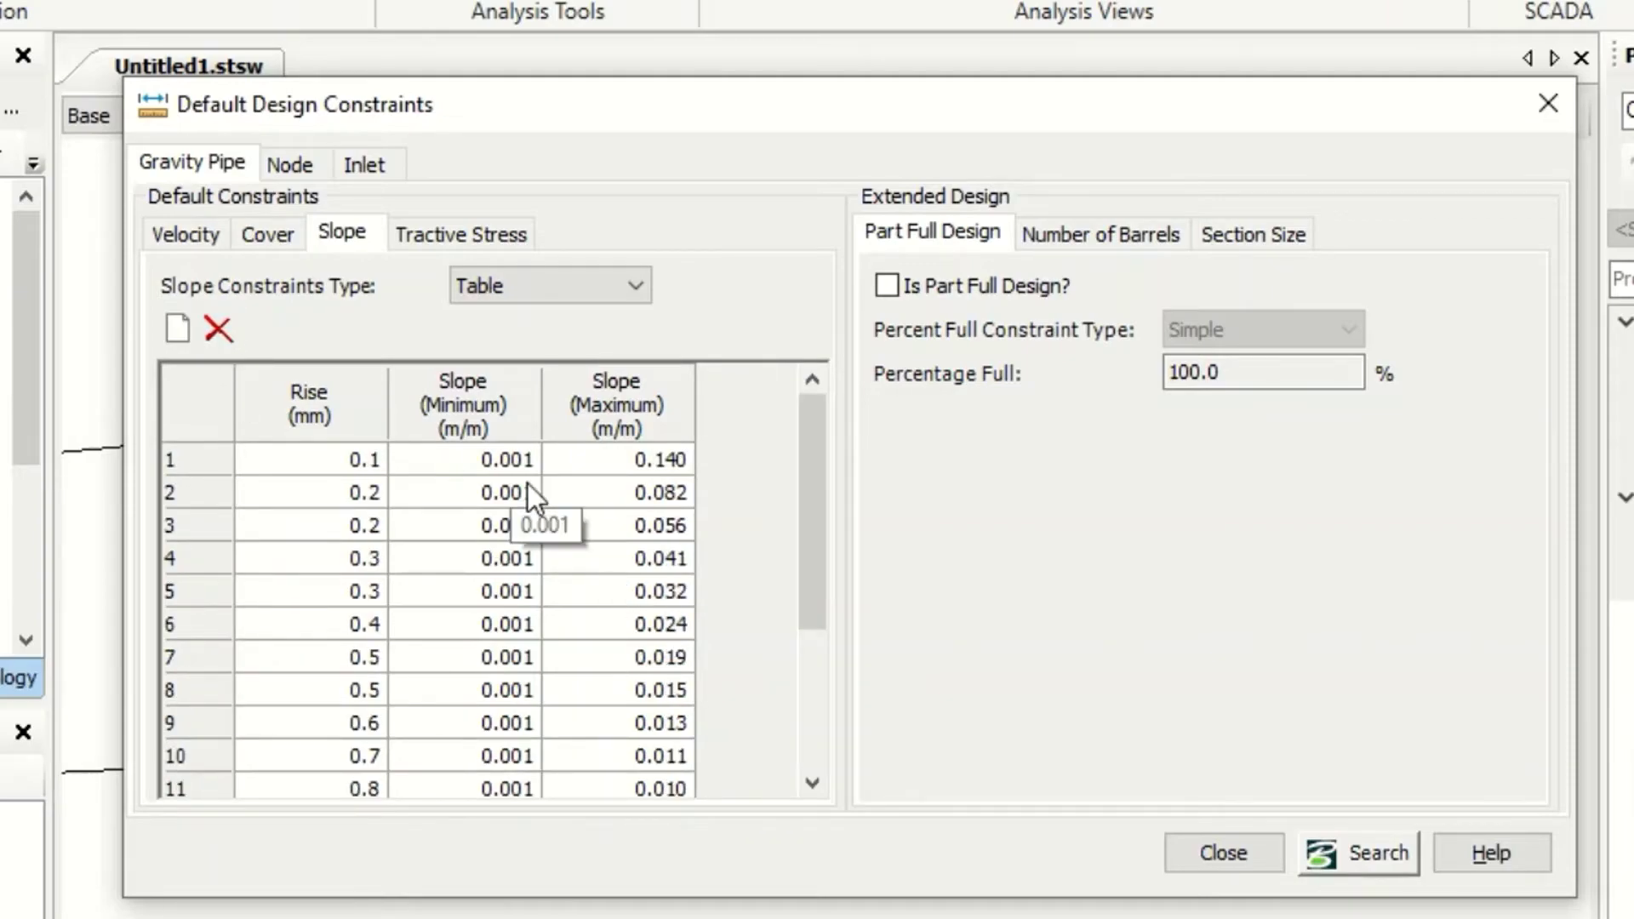
Set the display precision of the slope columns to 4 decimal places
{"action": "right_click", "coordinate": [472, 395]}
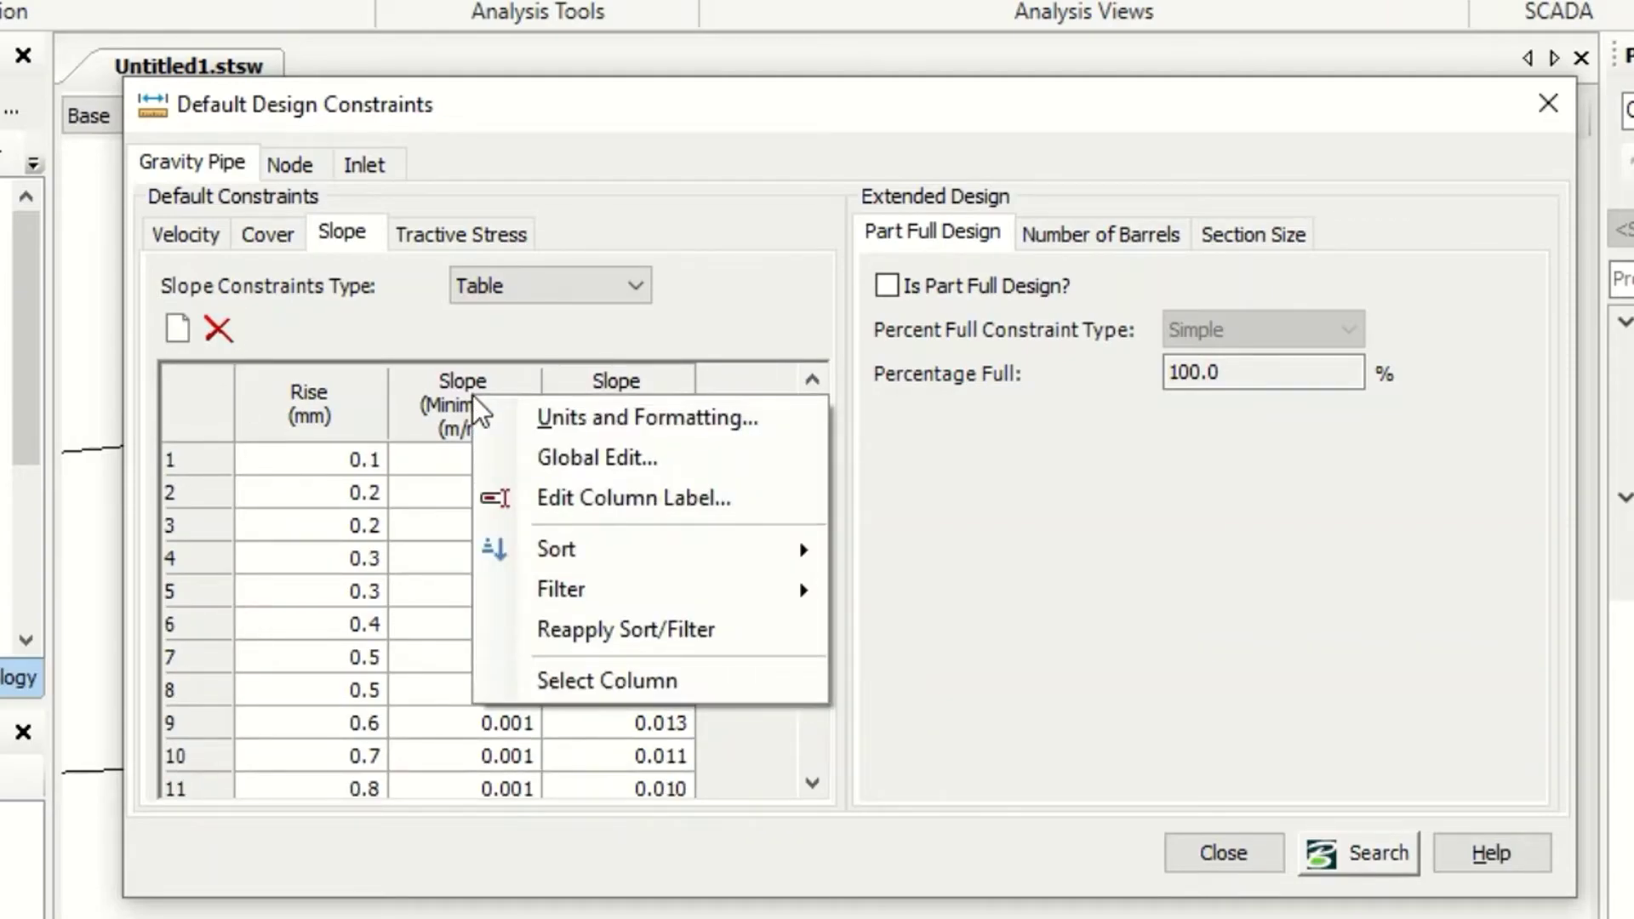
{"action": "left_click", "coordinate": [589, 422]}
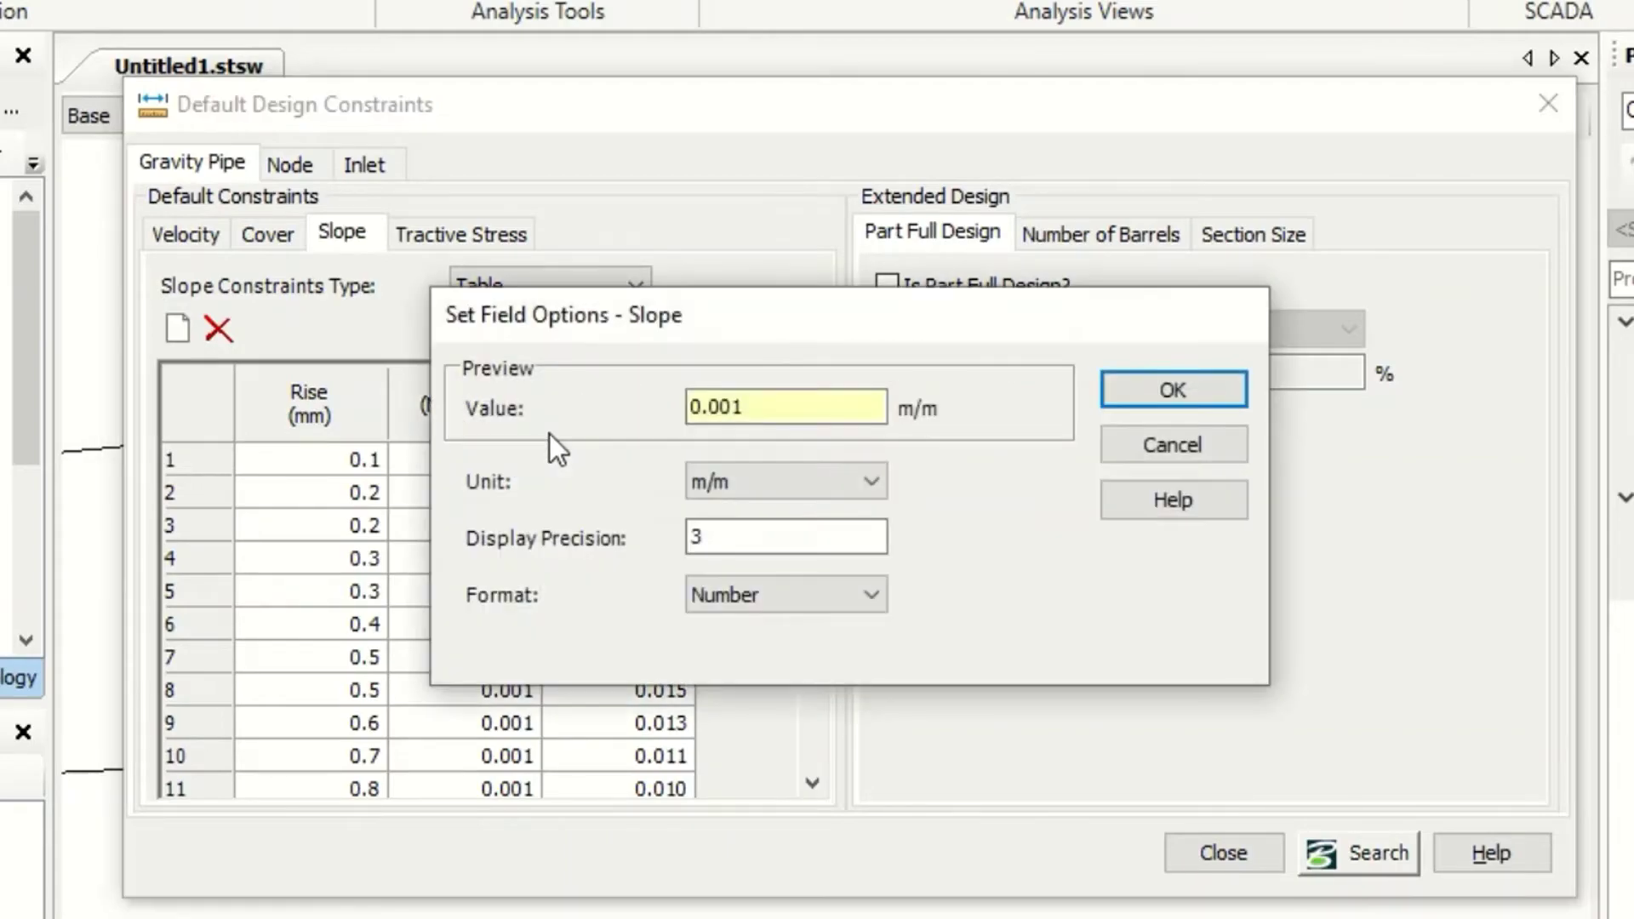
{"action": "double_click", "coordinate": [831, 537]}
{"action": "type", "text": "4"}
{"action": "left_click", "coordinate": [1172, 390]}
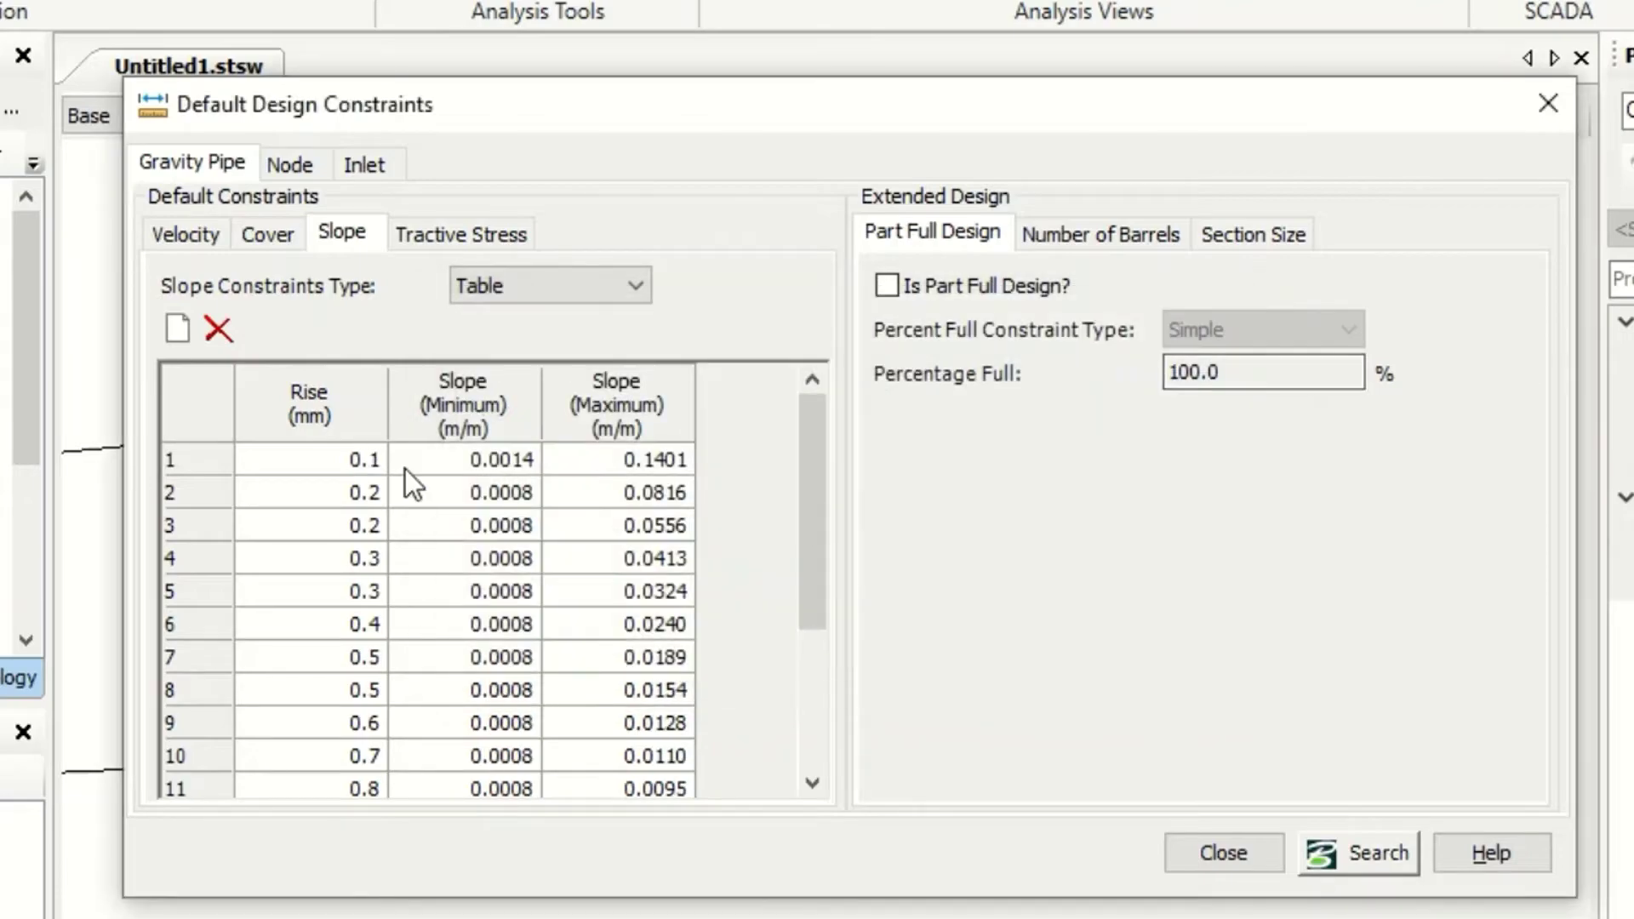
{"action": "scroll", "coordinate": [519, 645], "scroll_direction": "down", "scroll_amount": 2}
{"action": "scroll", "coordinate": [536, 697], "scroll_direction": "up", "scroll_amount": 2}
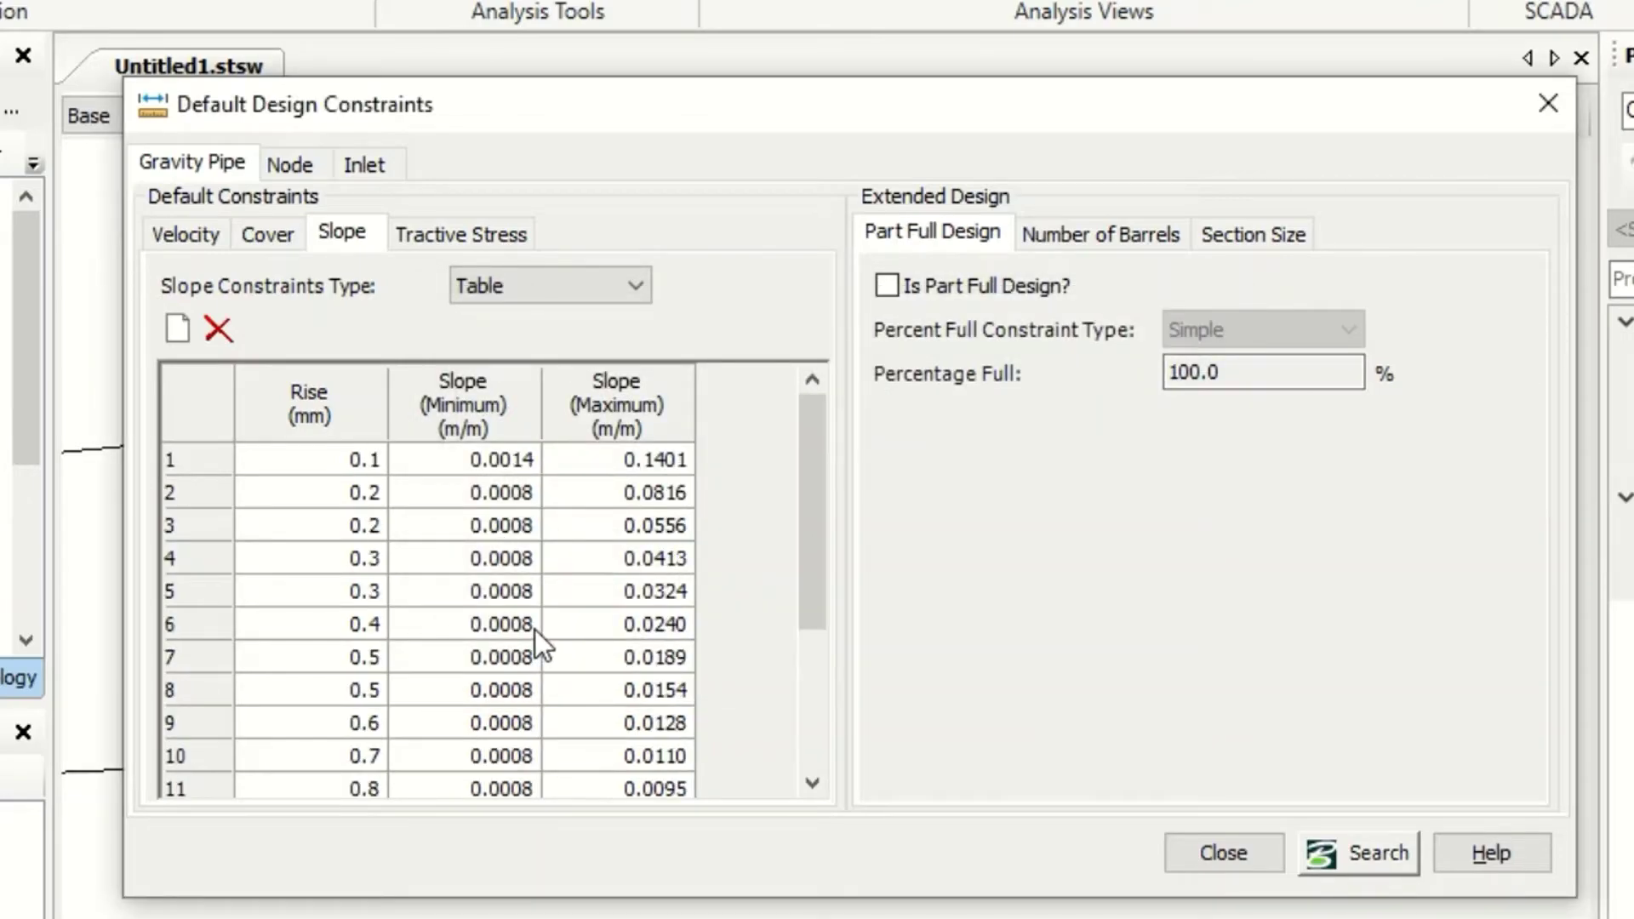
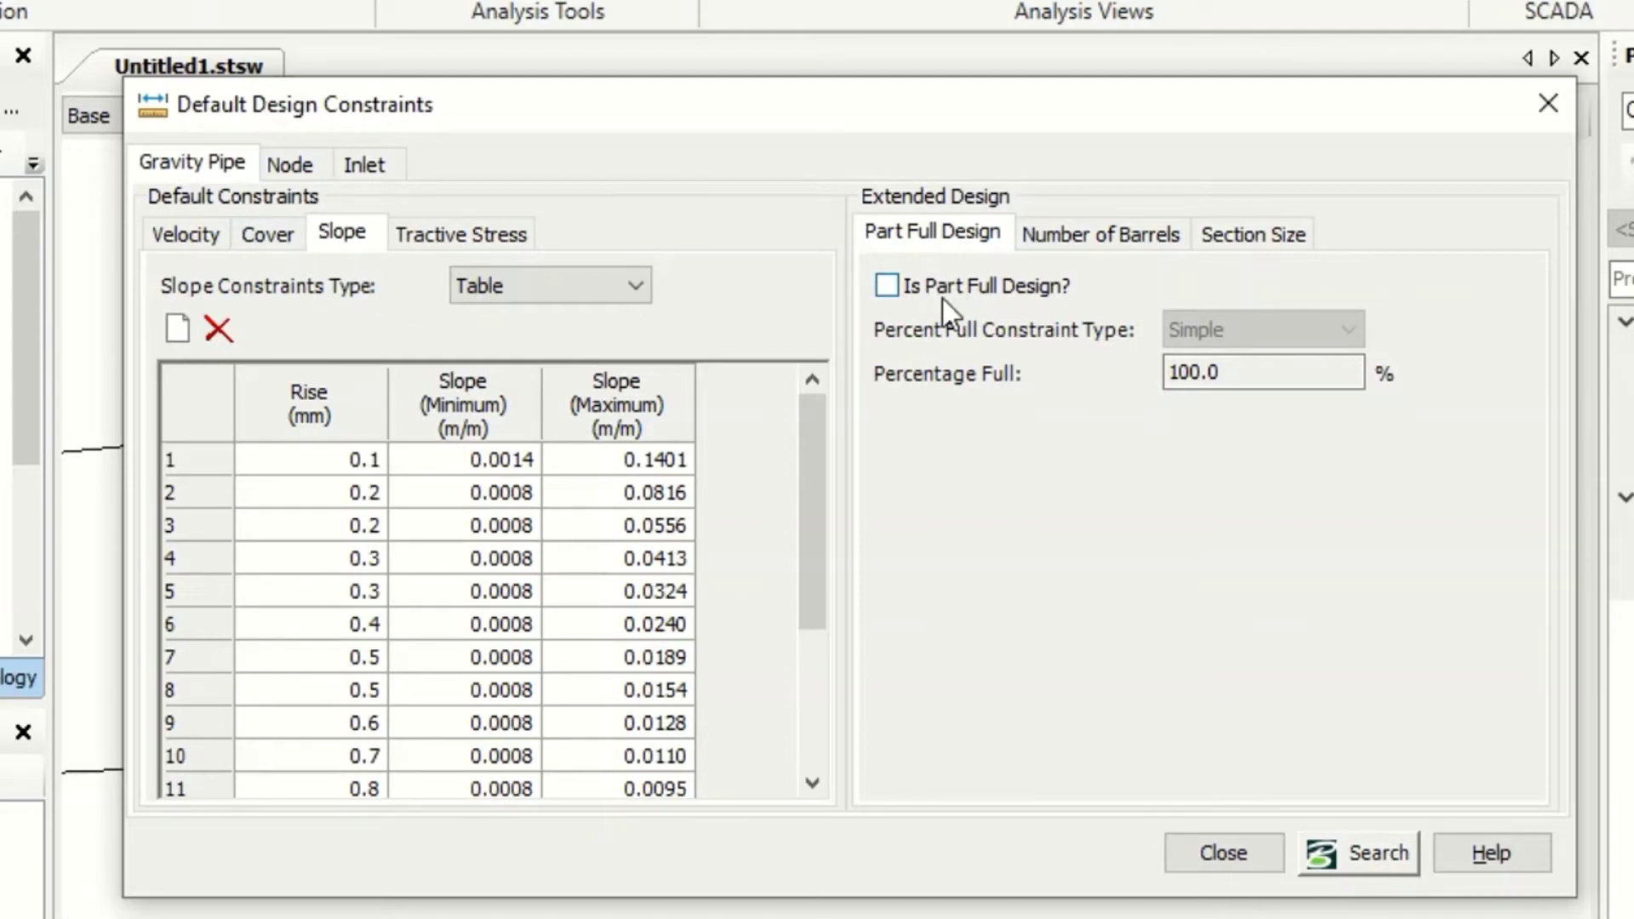
Enable part full design for gravity pipes and set the percentage full to 80%
{"action": "left_click", "coordinate": [887, 286]}
{"action": "double_click", "coordinate": [1203, 375]}
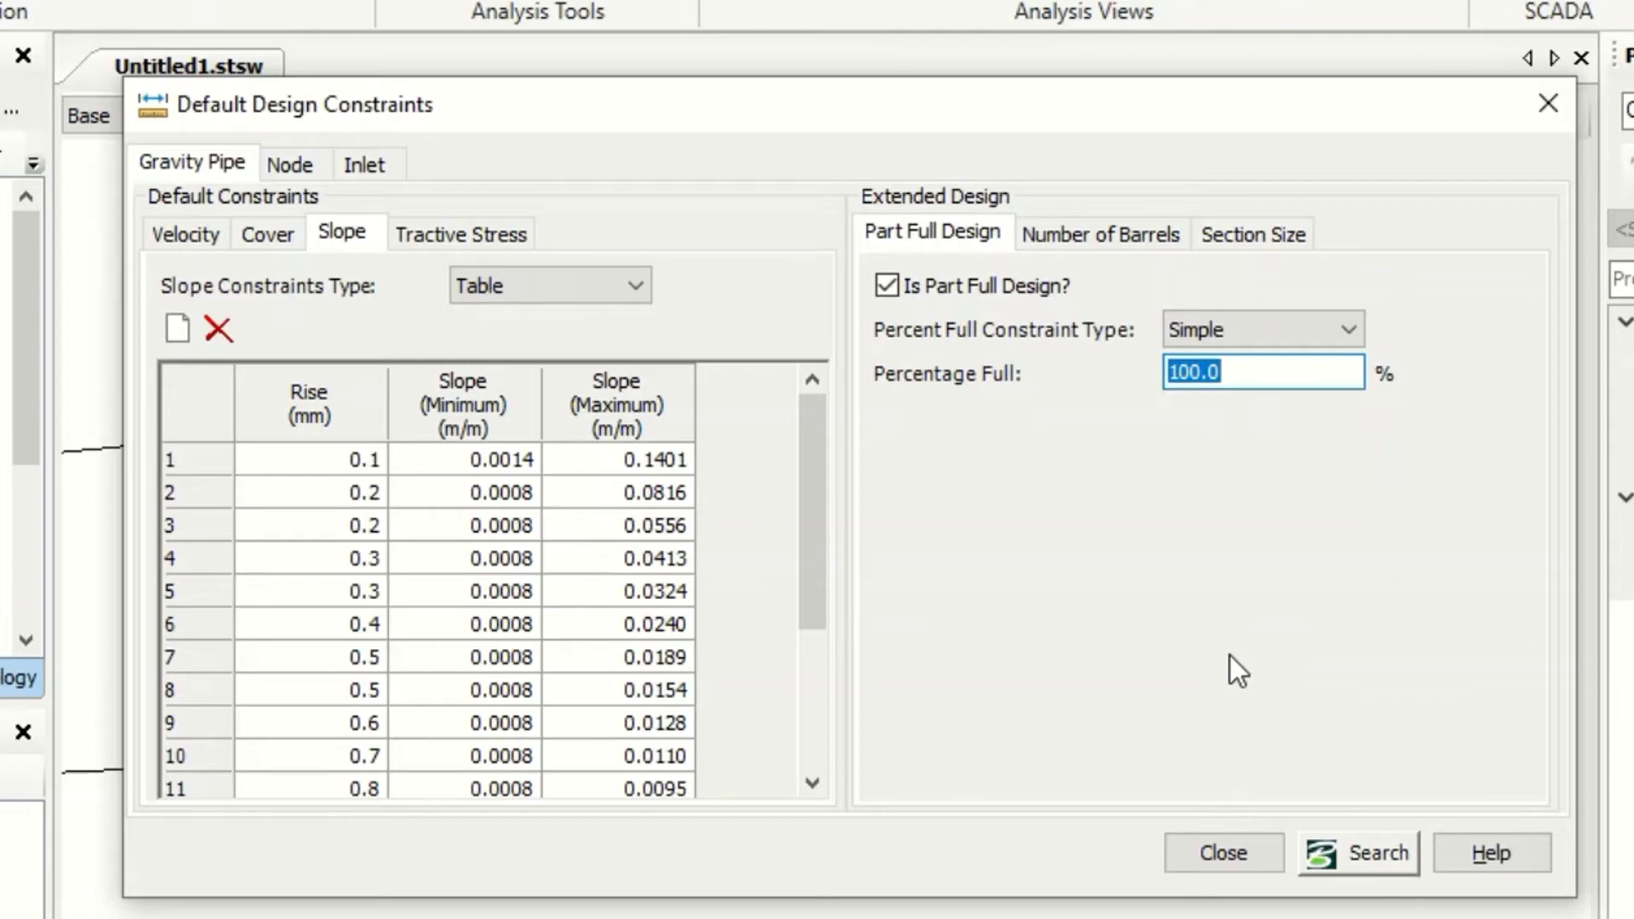
{"action": "type", "text": "80"}
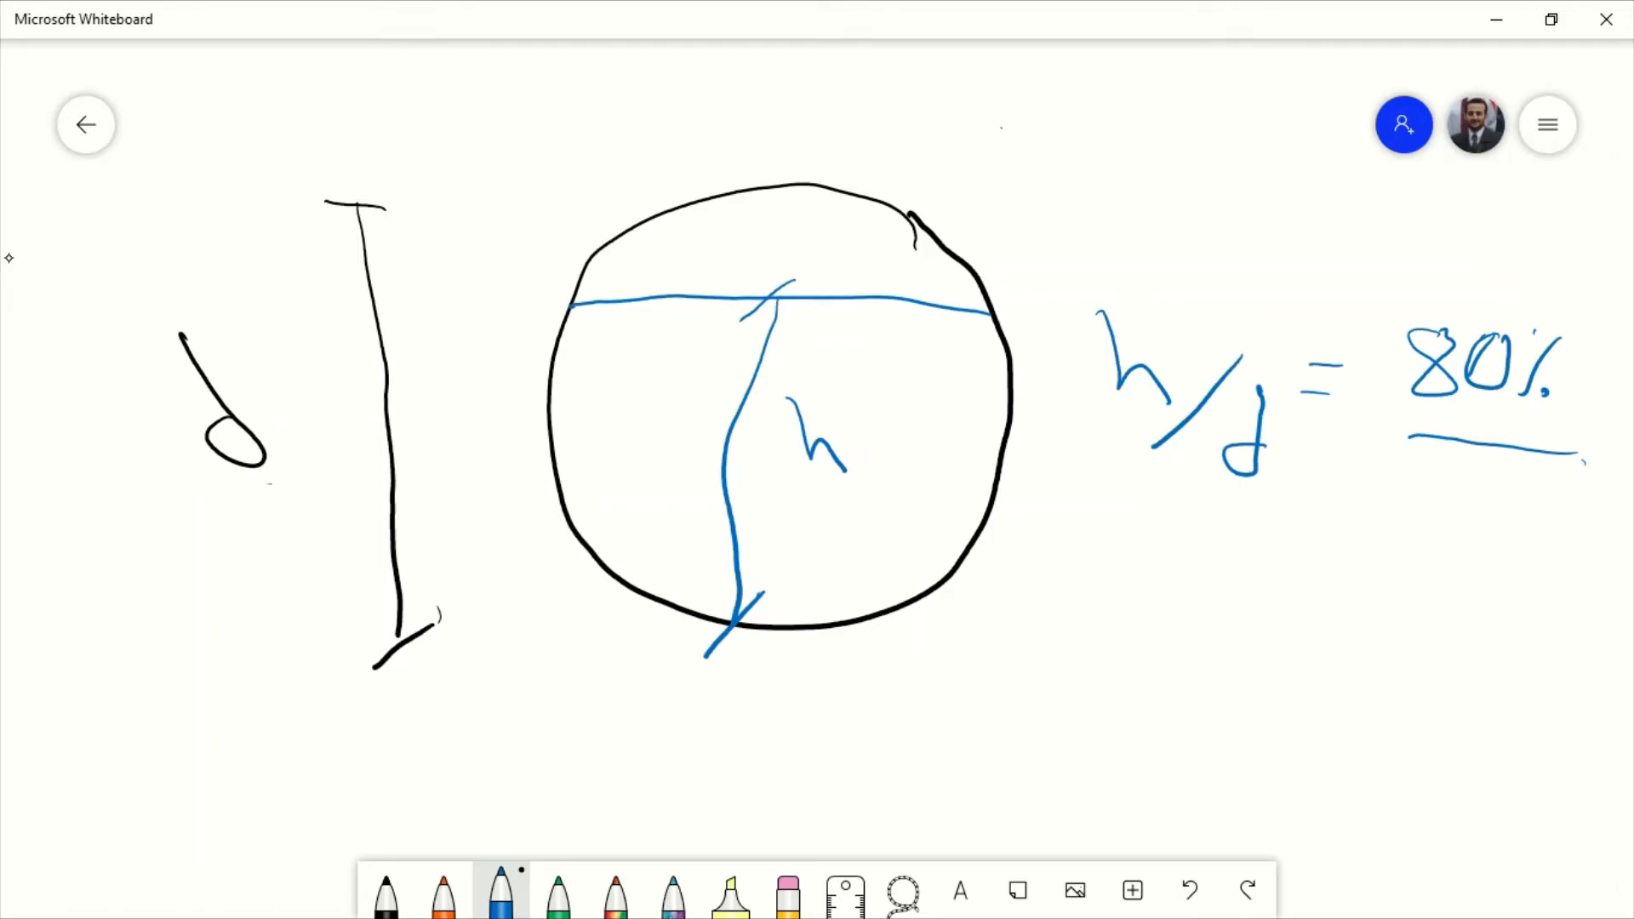
In Microsoft Whiteboard, box the h/d = 80% ratio and handwrite 700 and 68% above the pipe sketch
{"action": "mouse_move", "coordinate": [1612, 553]}
{"action": "left_mouse_down"}
{"action": "mouse_move", "coordinate": [1168, 565]}
{"action": "mouse_move", "coordinate": [1101, 456]}
{"action": "mouse_move", "coordinate": [1094, 313]}
{"action": "mouse_move", "coordinate": [1114, 238]}
{"action": "mouse_move", "coordinate": [1301, 253]}
{"action": "mouse_move", "coordinate": [1536, 549]}
{"action": "left_mouse_up"}
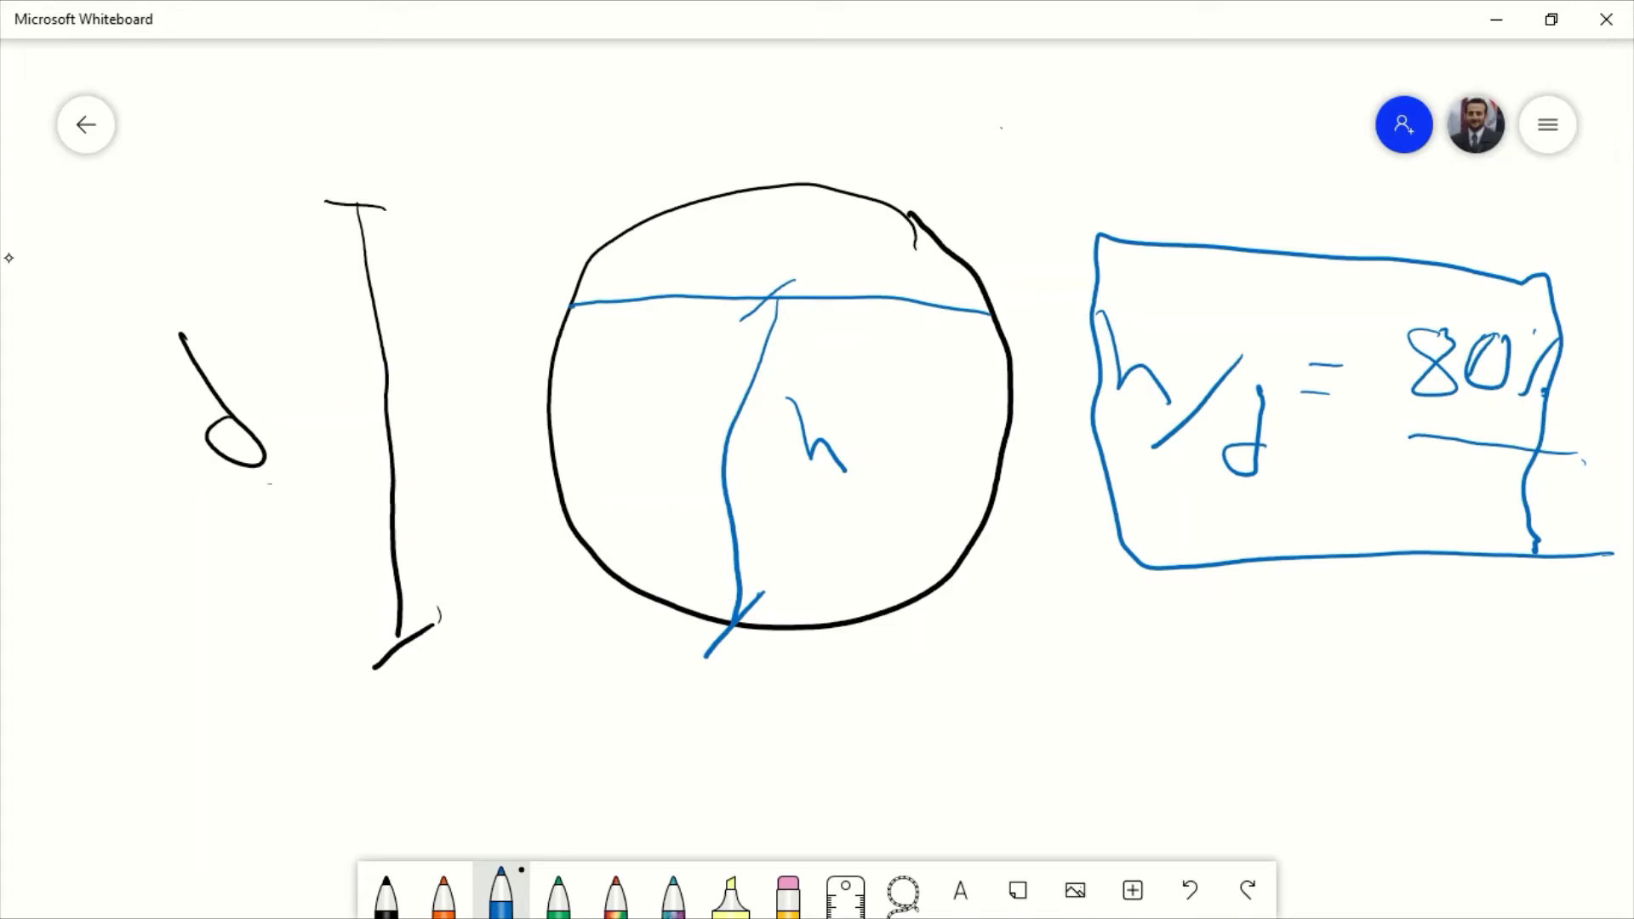
{"action": "mouse_move", "coordinate": [1005, 156]}
{"action": "left_mouse_down"}
{"action": "mouse_move", "coordinate": [1066, 158]}
{"action": "mouse_move", "coordinate": [1045, 228]}
{"action": "mouse_move", "coordinate": [1099, 194]}
{"action": "mouse_move", "coordinate": [1191, 193]}
{"action": "left_mouse_up"}
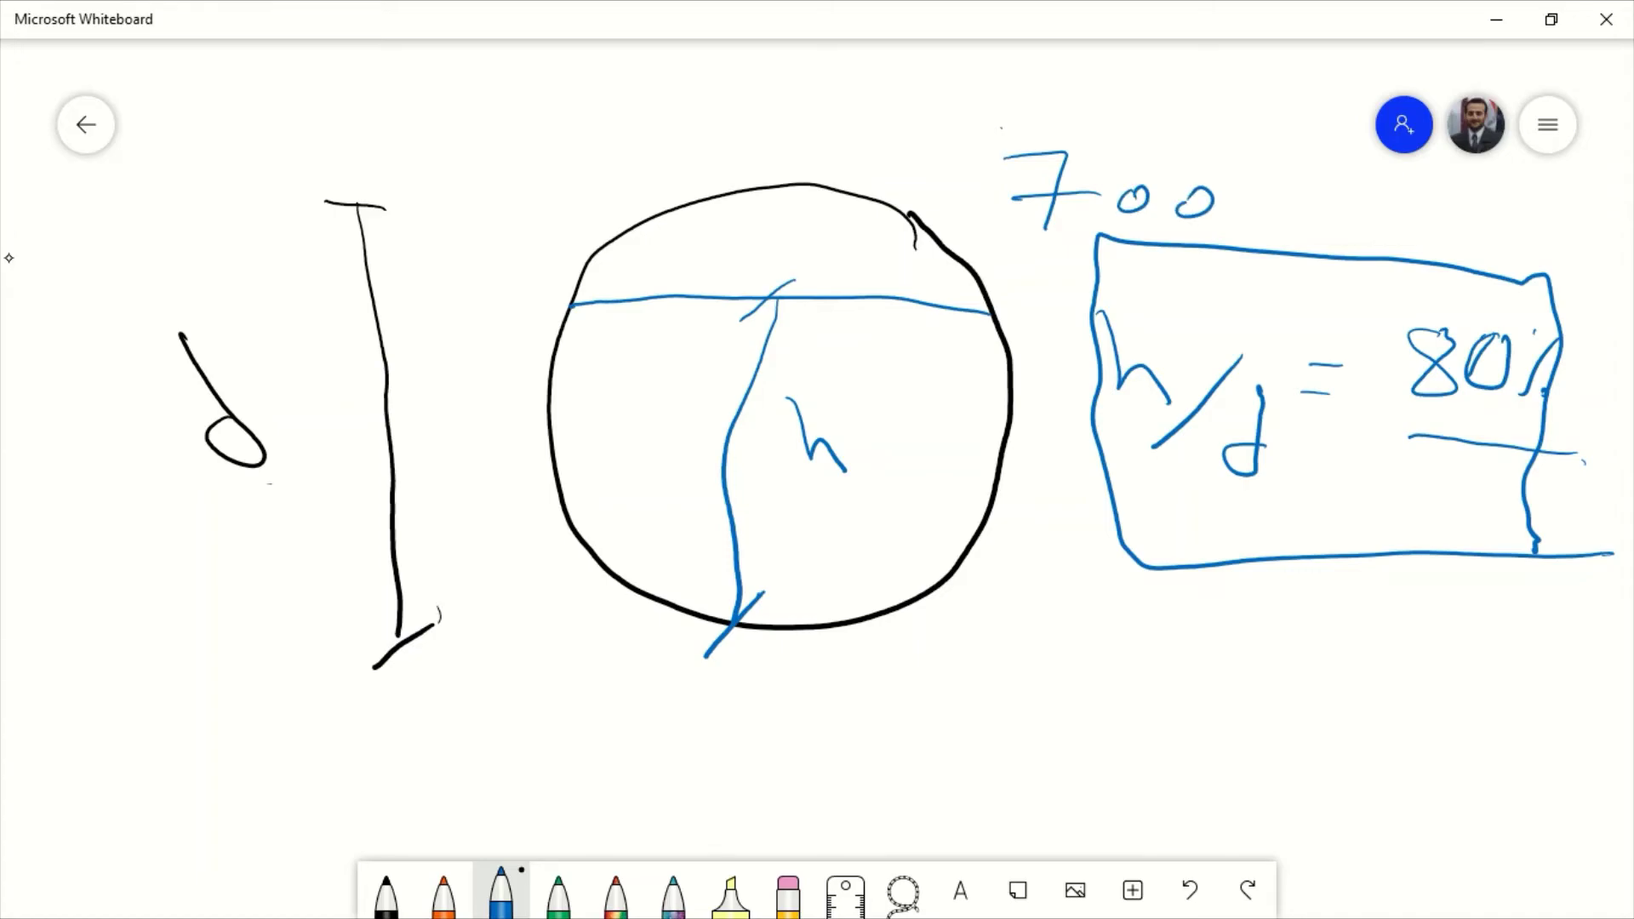
{"action": "left_click_drag", "start_coordinate": [700, 145], "coordinate": [681, 189]}
{"action": "mouse_move", "coordinate": [764, 140]}
{"action": "left_mouse_down"}
{"action": "mouse_move", "coordinate": [747, 178]}
{"action": "mouse_move", "coordinate": [781, 132]}
{"action": "mouse_move", "coordinate": [822, 203]}
{"action": "left_mouse_up"}
{"action": "left_click_drag", "start_coordinate": [822, 119], "coordinate": [823, 124]}
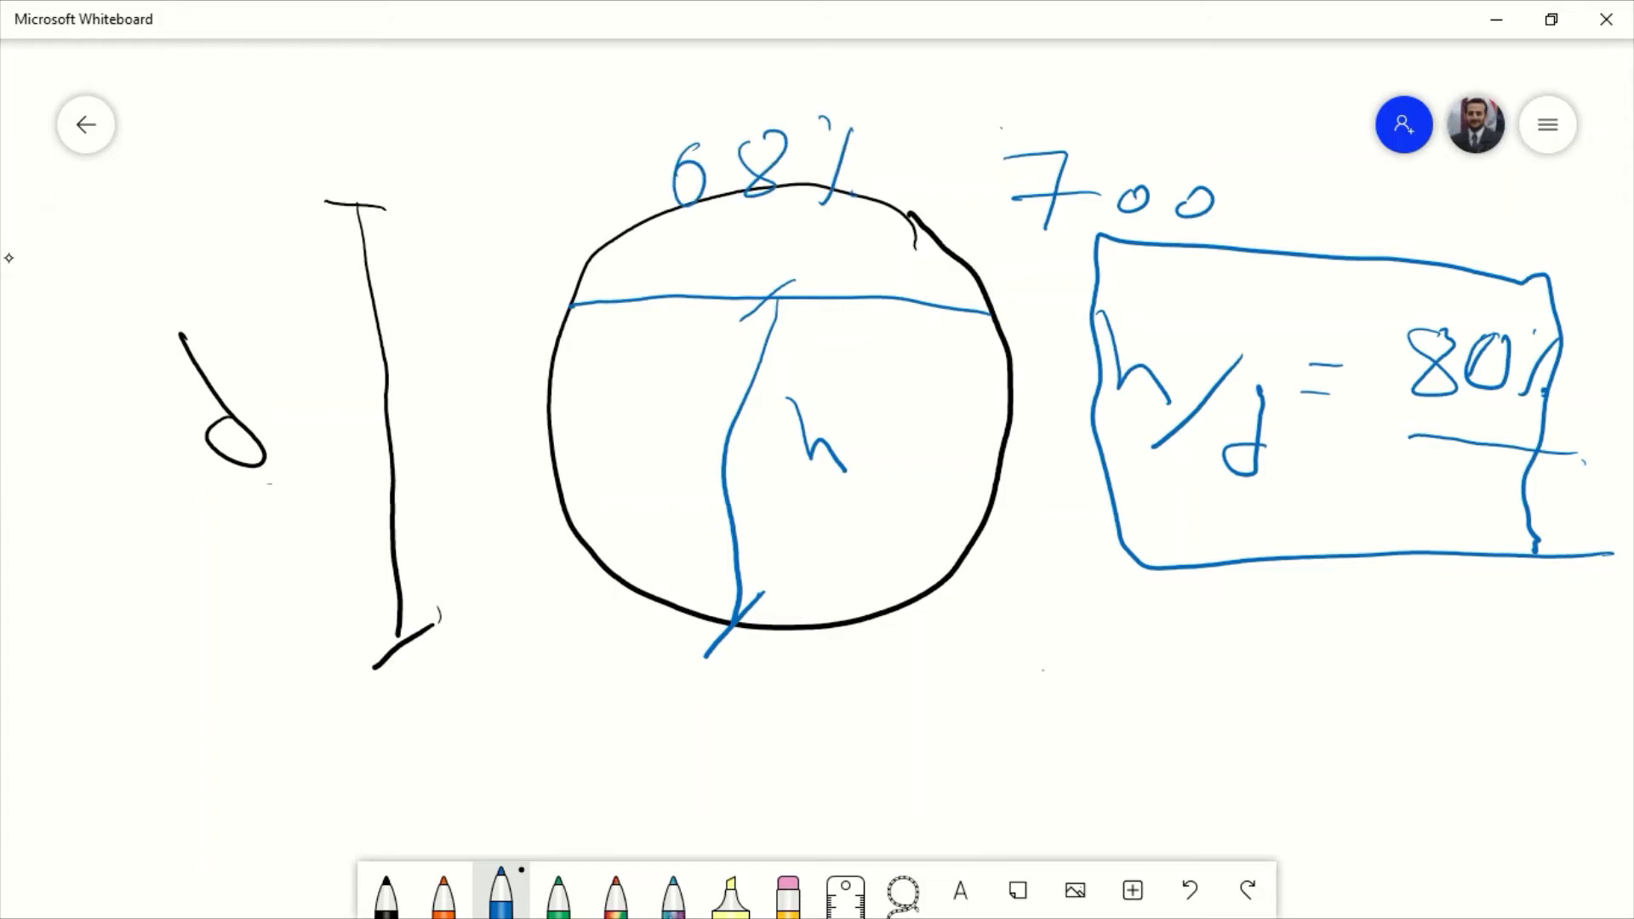
Handwrite the > 700 mm diameter condition below the boxed ratio and add a value beside it, under the pipe sketch
{"action": "left_click_drag", "start_coordinate": [993, 630], "coordinate": [1039, 746]}
{"action": "left_click_drag", "start_coordinate": [1162, 625], "coordinate": [1184, 700]}
{"action": "left_click_drag", "start_coordinate": [1276, 651], "coordinate": [1272, 655]}
{"action": "left_click_drag", "start_coordinate": [1336, 651], "coordinate": [1529, 682]}
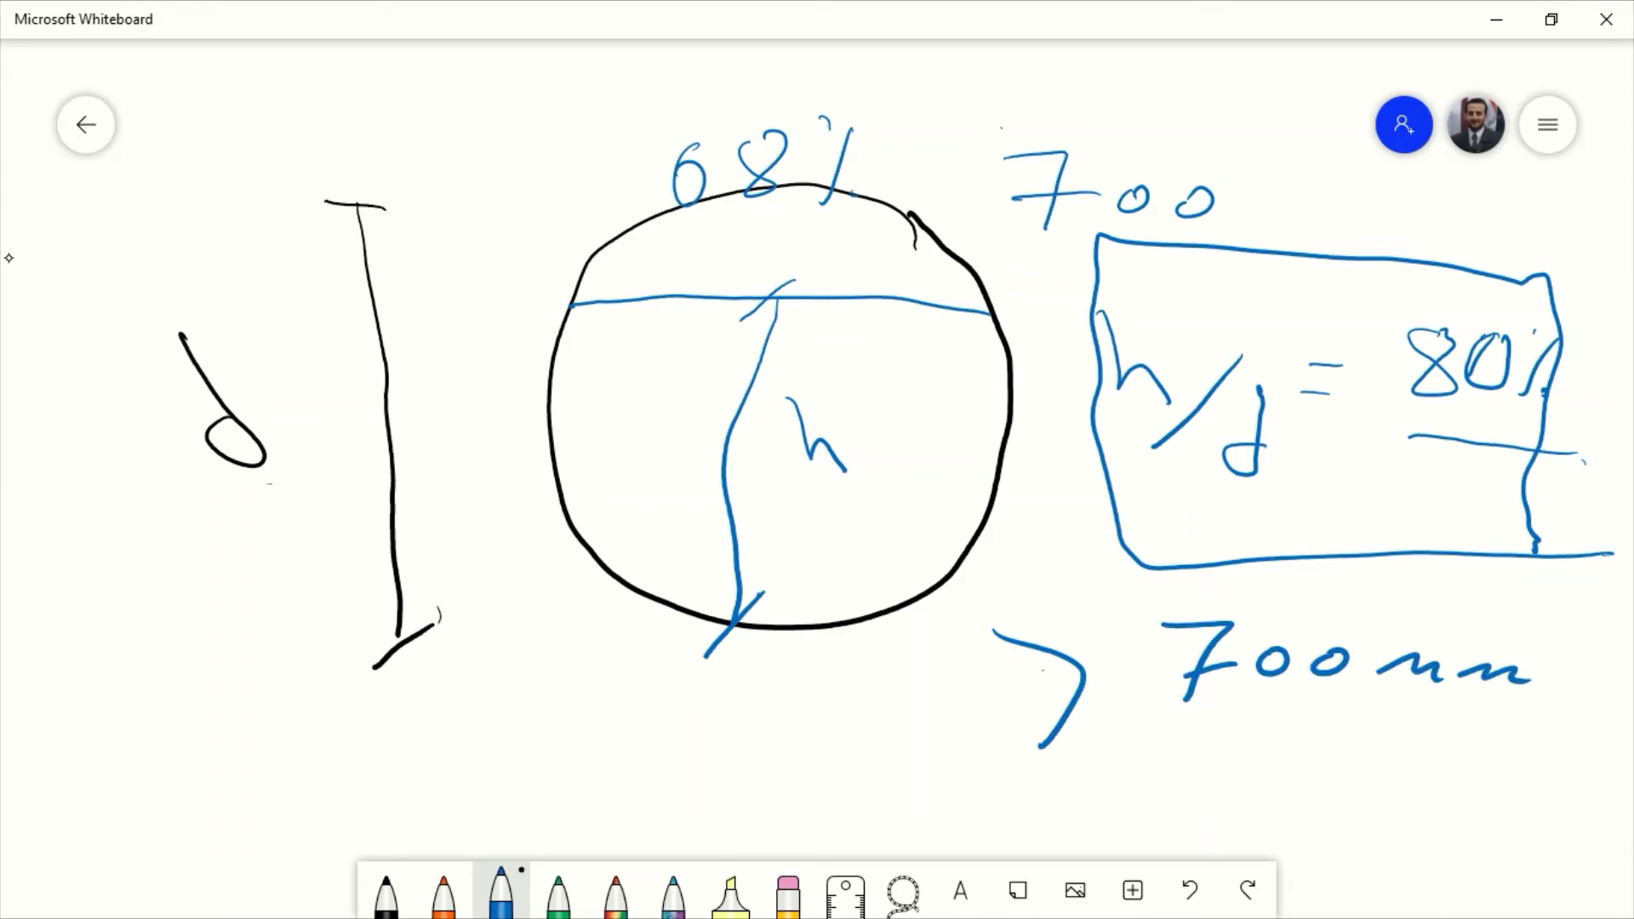
{"action": "left_click_drag", "start_coordinate": [654, 681], "coordinate": [737, 699]}
{"action": "left_click_drag", "start_coordinate": [751, 667], "coordinate": [793, 686]}
{"action": "left_click_drag", "start_coordinate": [868, 646], "coordinate": [838, 684]}
{"action": "mouse_move", "coordinate": [915, 621]}
{"action": "left_mouse_down"}
{"action": "mouse_move", "coordinate": [902, 685]}
{"action": "mouse_move", "coordinate": [928, 670]}
{"action": "left_mouse_up"}
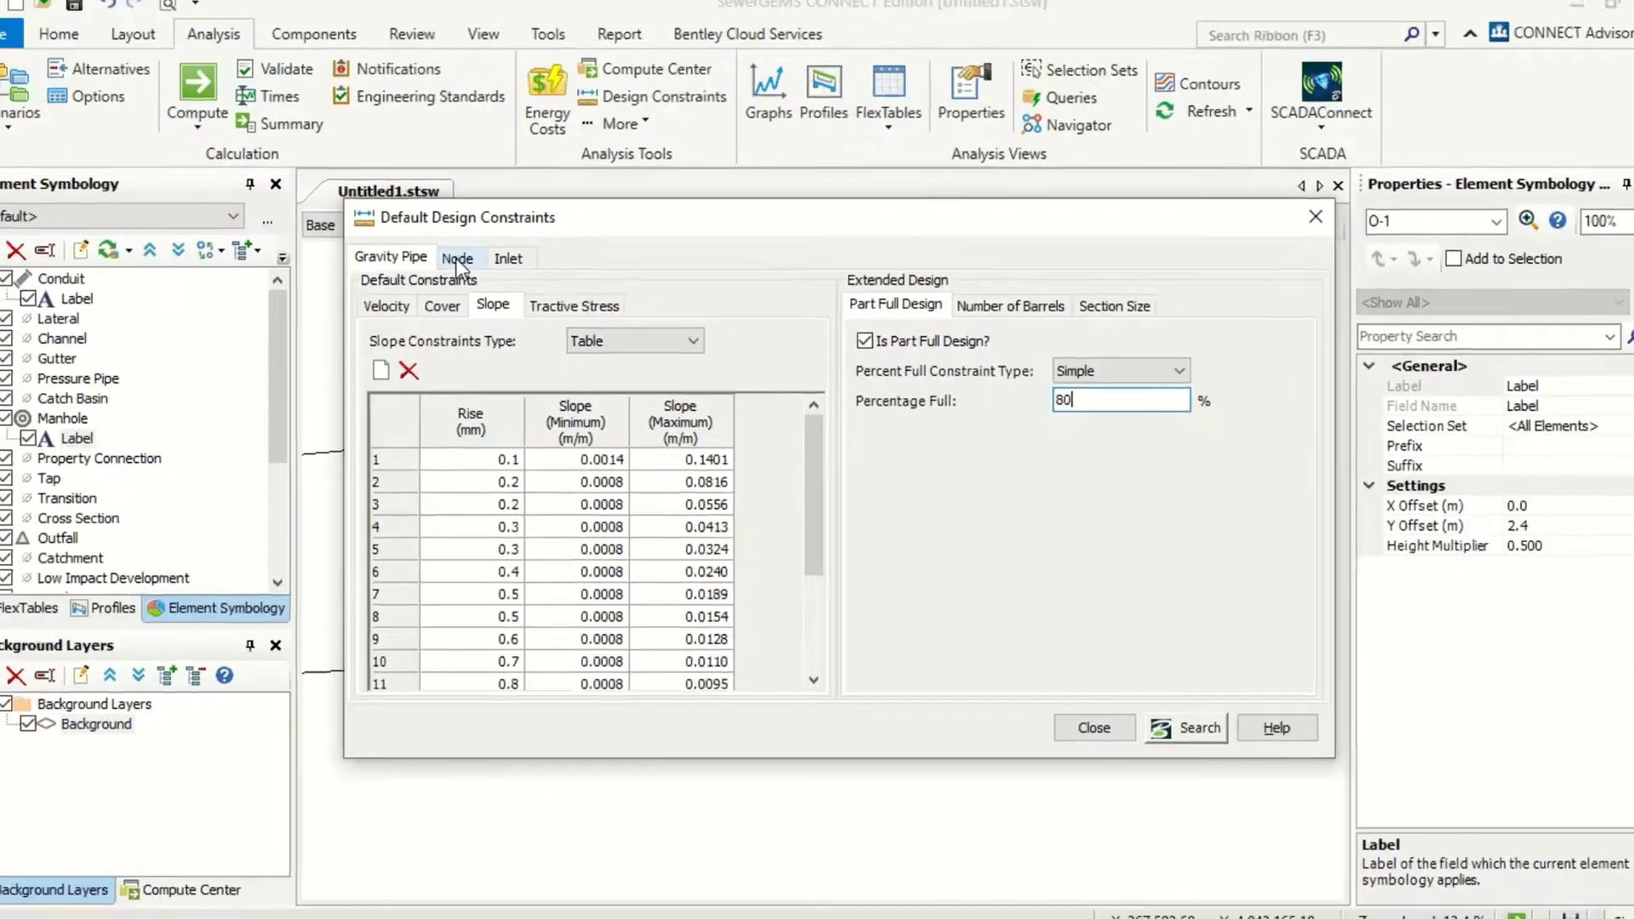
Review the available pipe matching options in the default node design constraints
{"action": "left_click", "coordinate": [456, 258]}
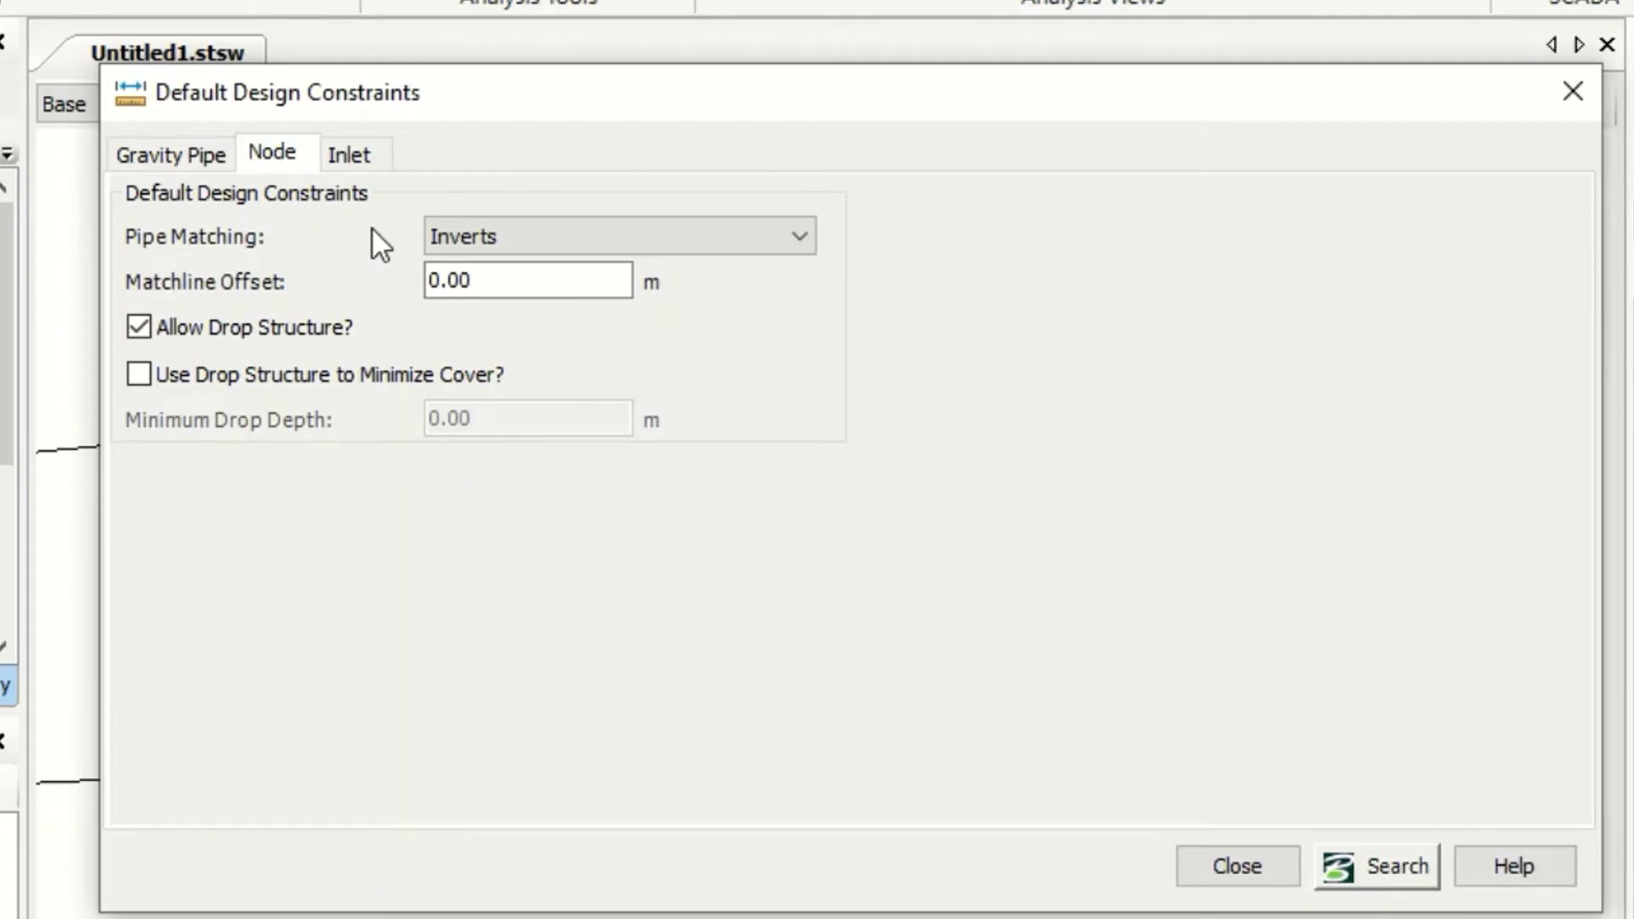
{"action": "left_click", "coordinate": [638, 232]}
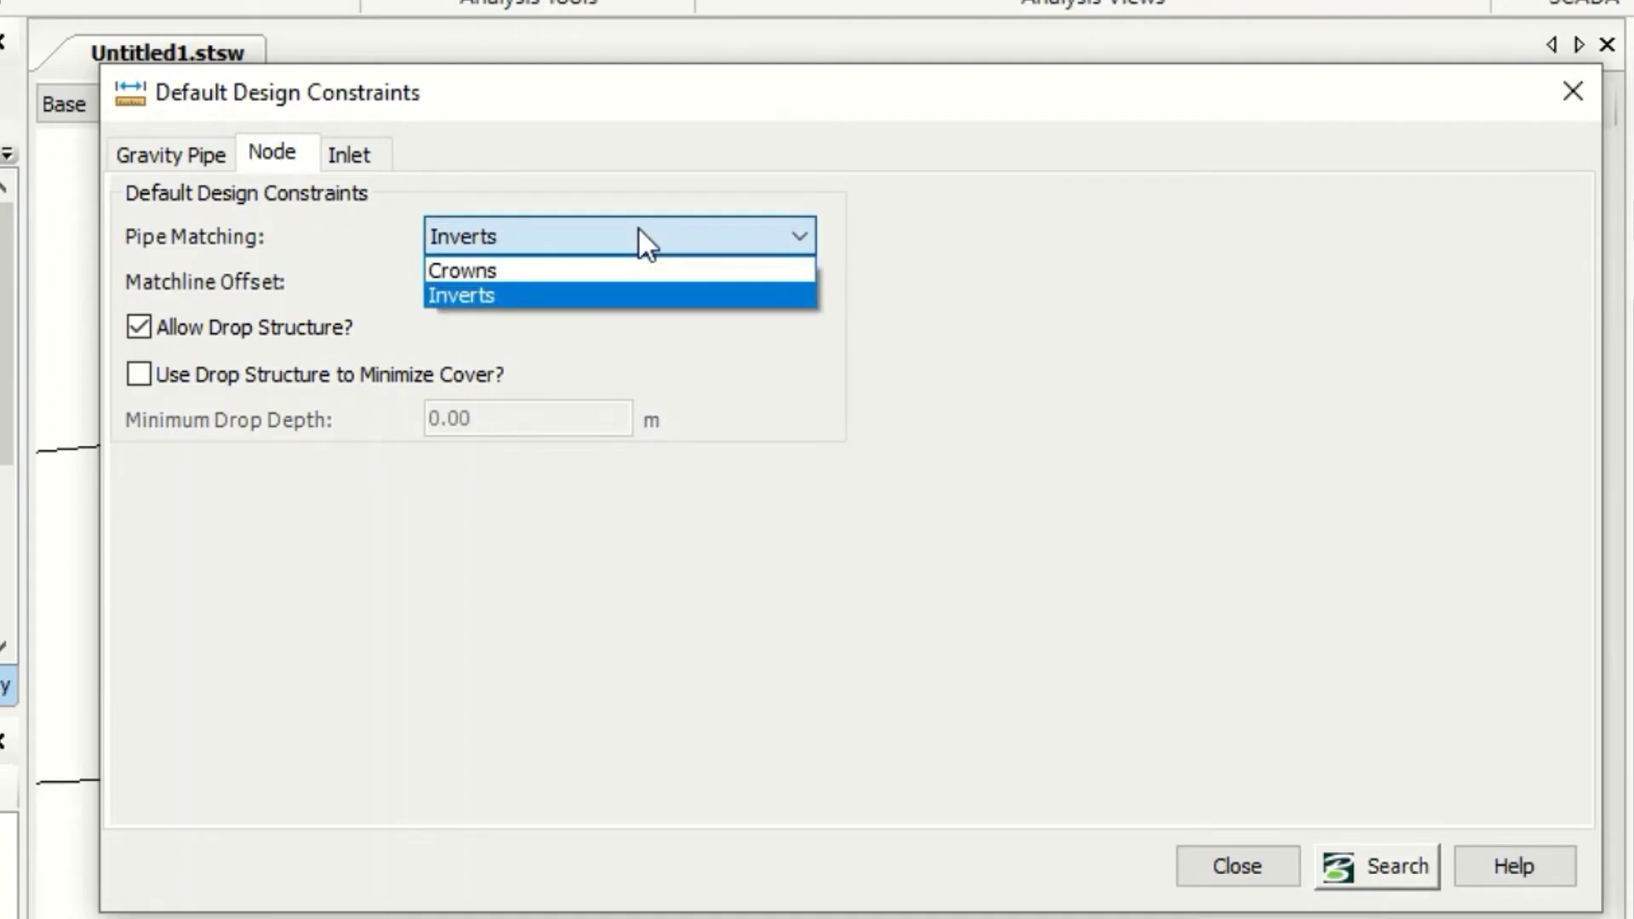
{"action": "left_click", "coordinate": [953, 260]}
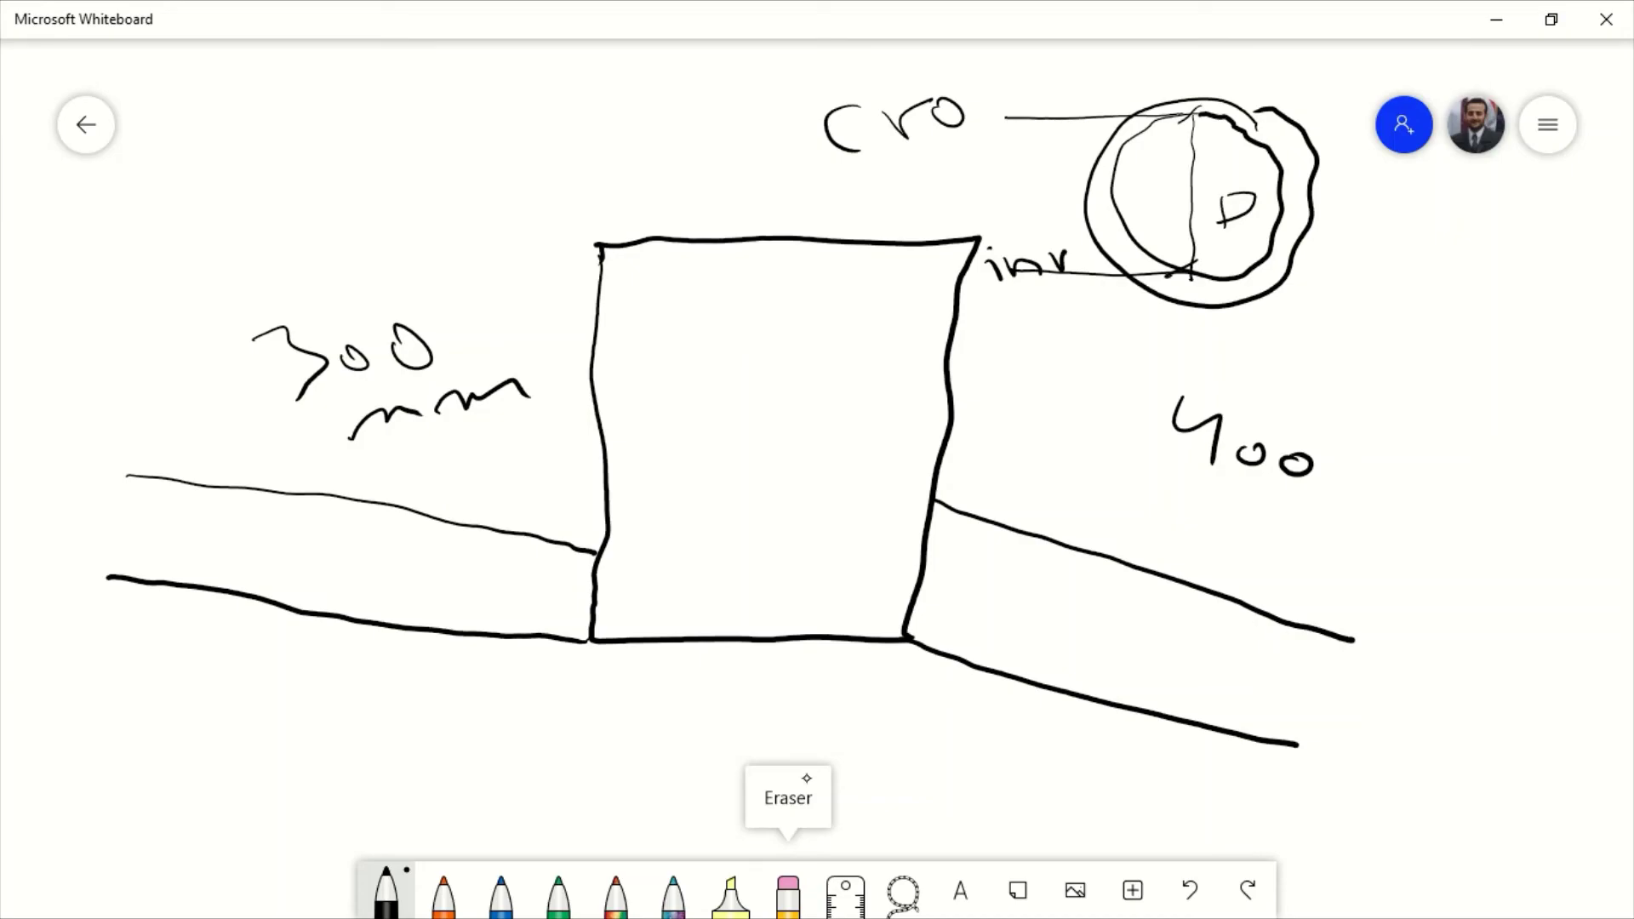
In Microsoft Whiteboard, use the rainbow pen to sketch a second, higher pair of pipe lines on the 300 mm side of the box
{"action": "left_click", "coordinate": [615, 891]}
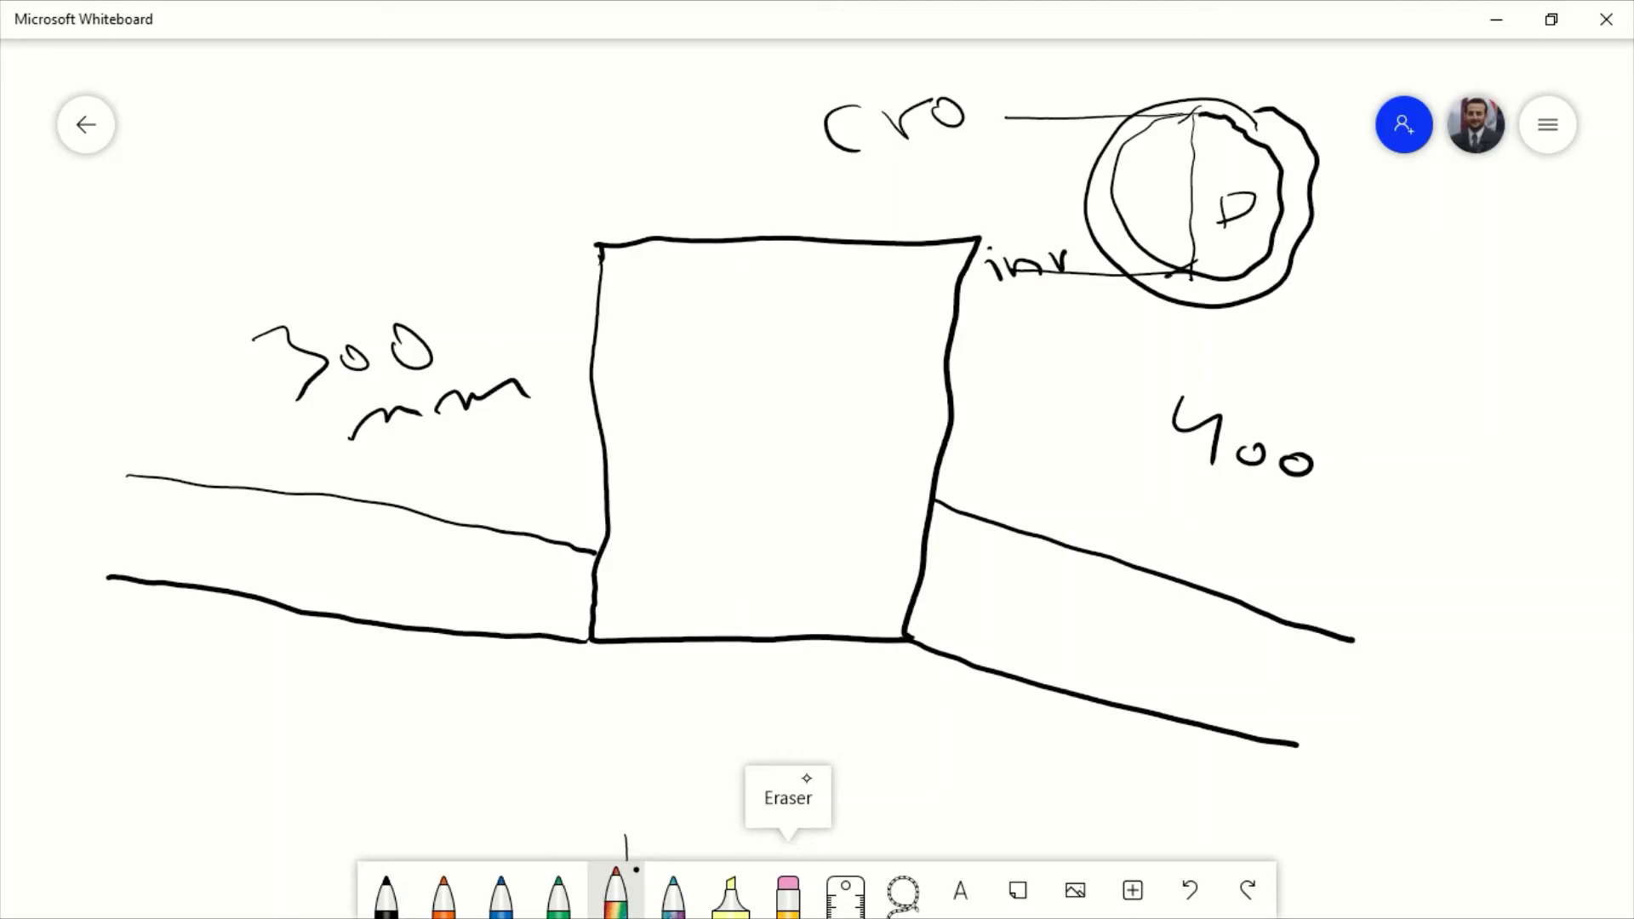
{"action": "mouse_move", "coordinate": [145, 375]}
{"action": "left_mouse_down"}
{"action": "mouse_move", "coordinate": [317, 392]}
{"action": "mouse_move", "coordinate": [610, 470]}
{"action": "left_mouse_up"}
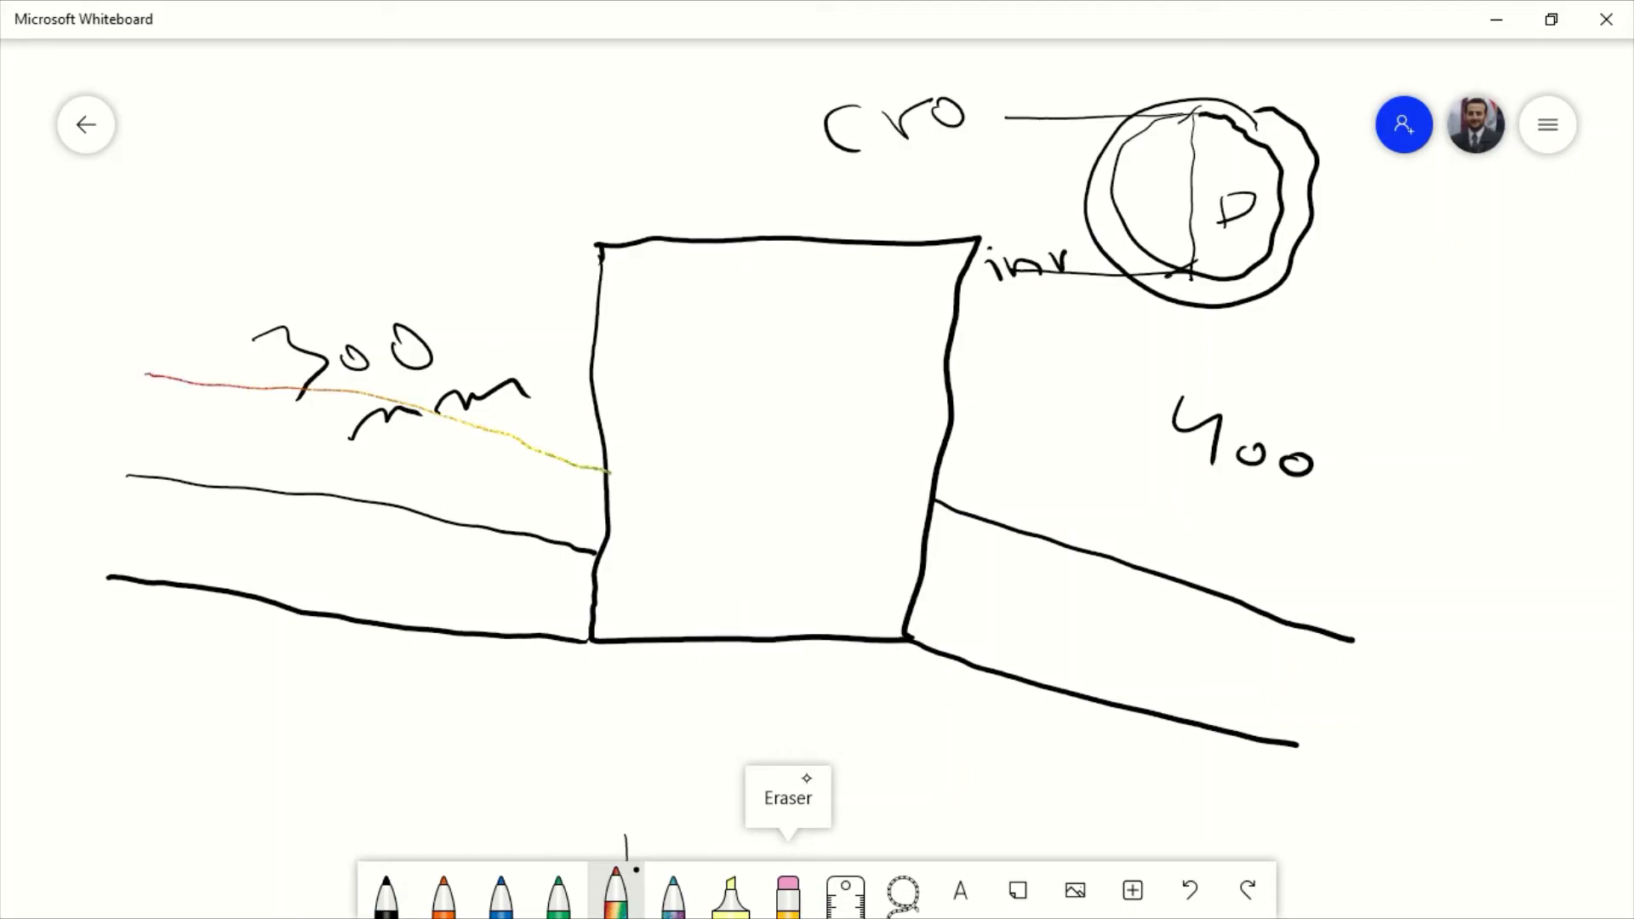
{"action": "left_click_drag", "start_coordinate": [593, 595], "coordinate": [123, 518]}
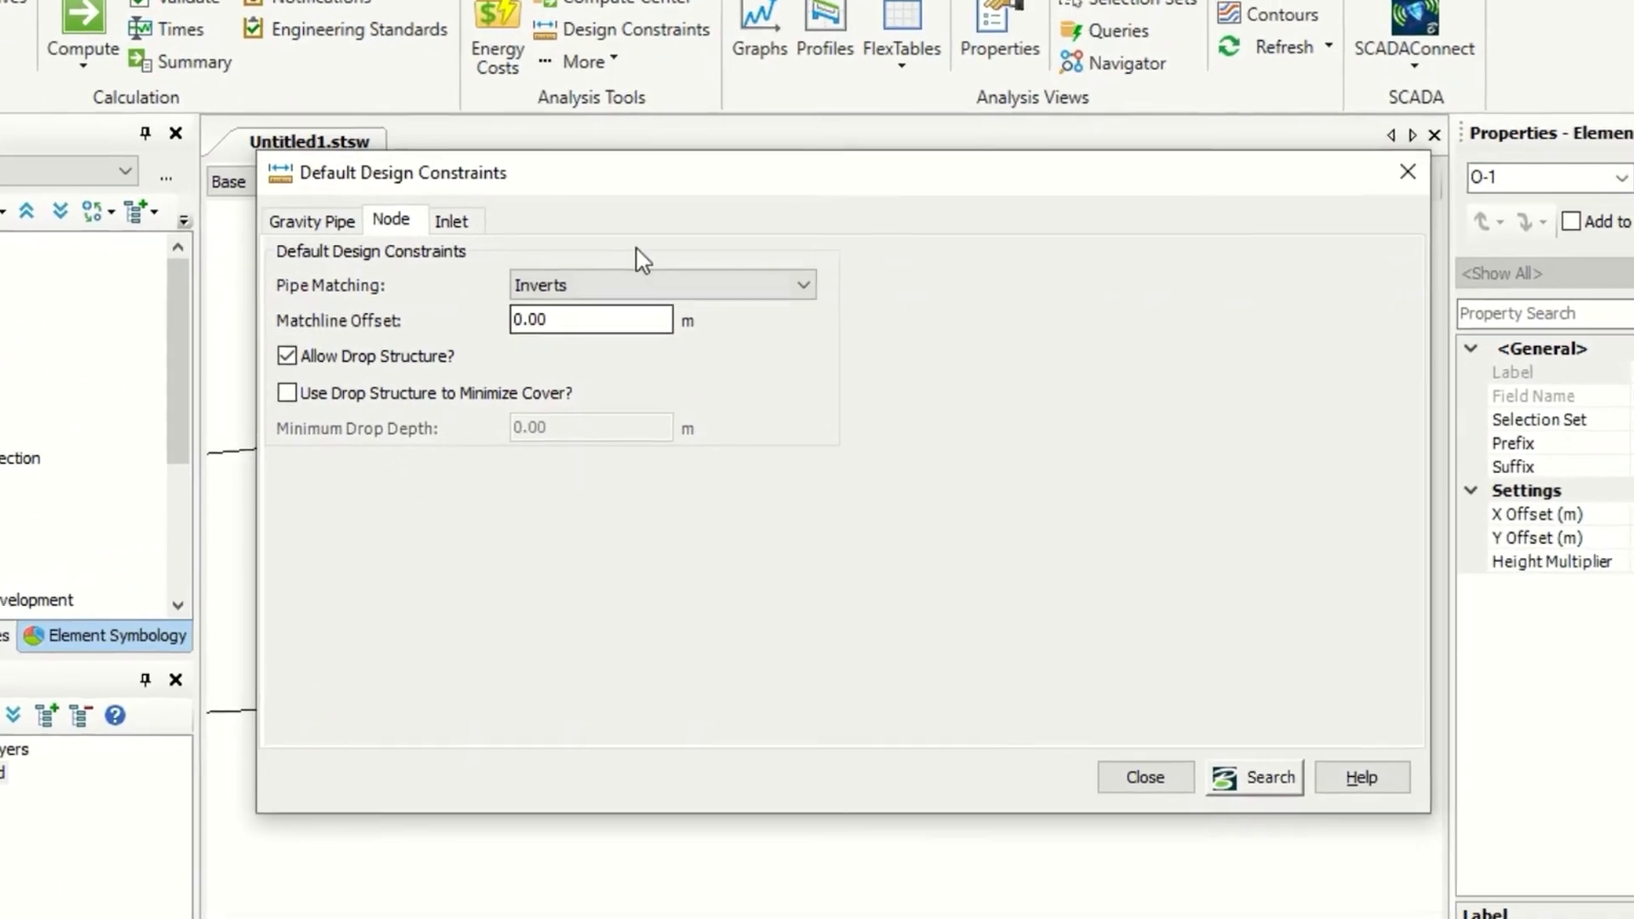
Back in SewerGEMS, set the node pipe matching to Crowns, enable drop structures to minimize cover, and close the design constraints
{"action": "left_click", "coordinate": [685, 320]}
{"action": "left_click", "coordinate": [579, 273]}
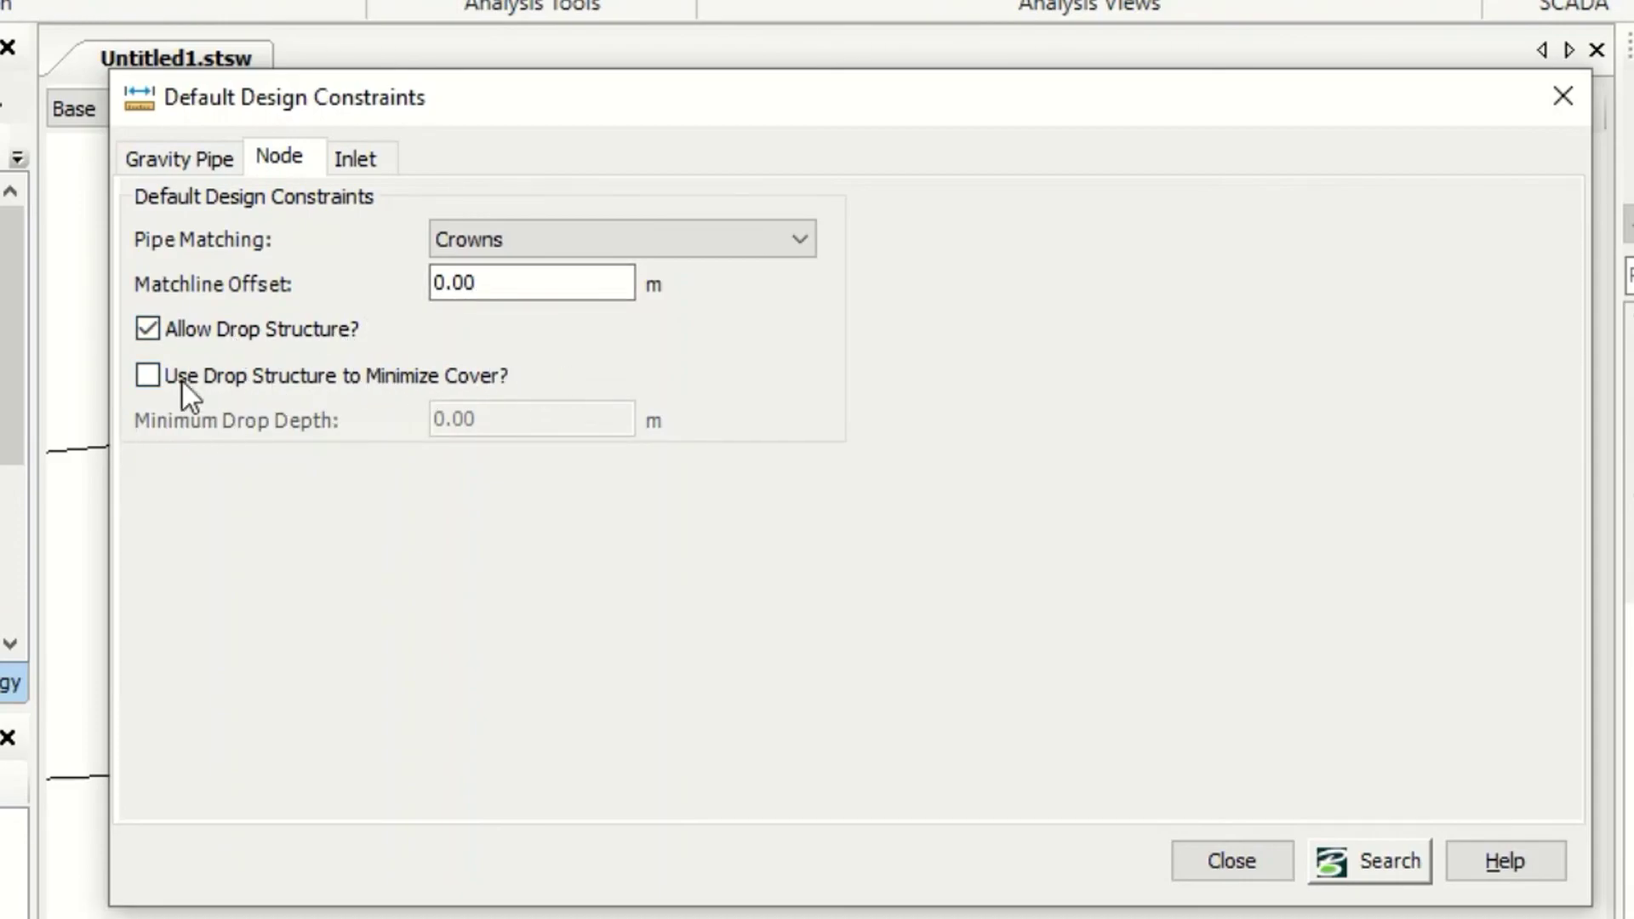
{"action": "left_click", "coordinate": [146, 376]}
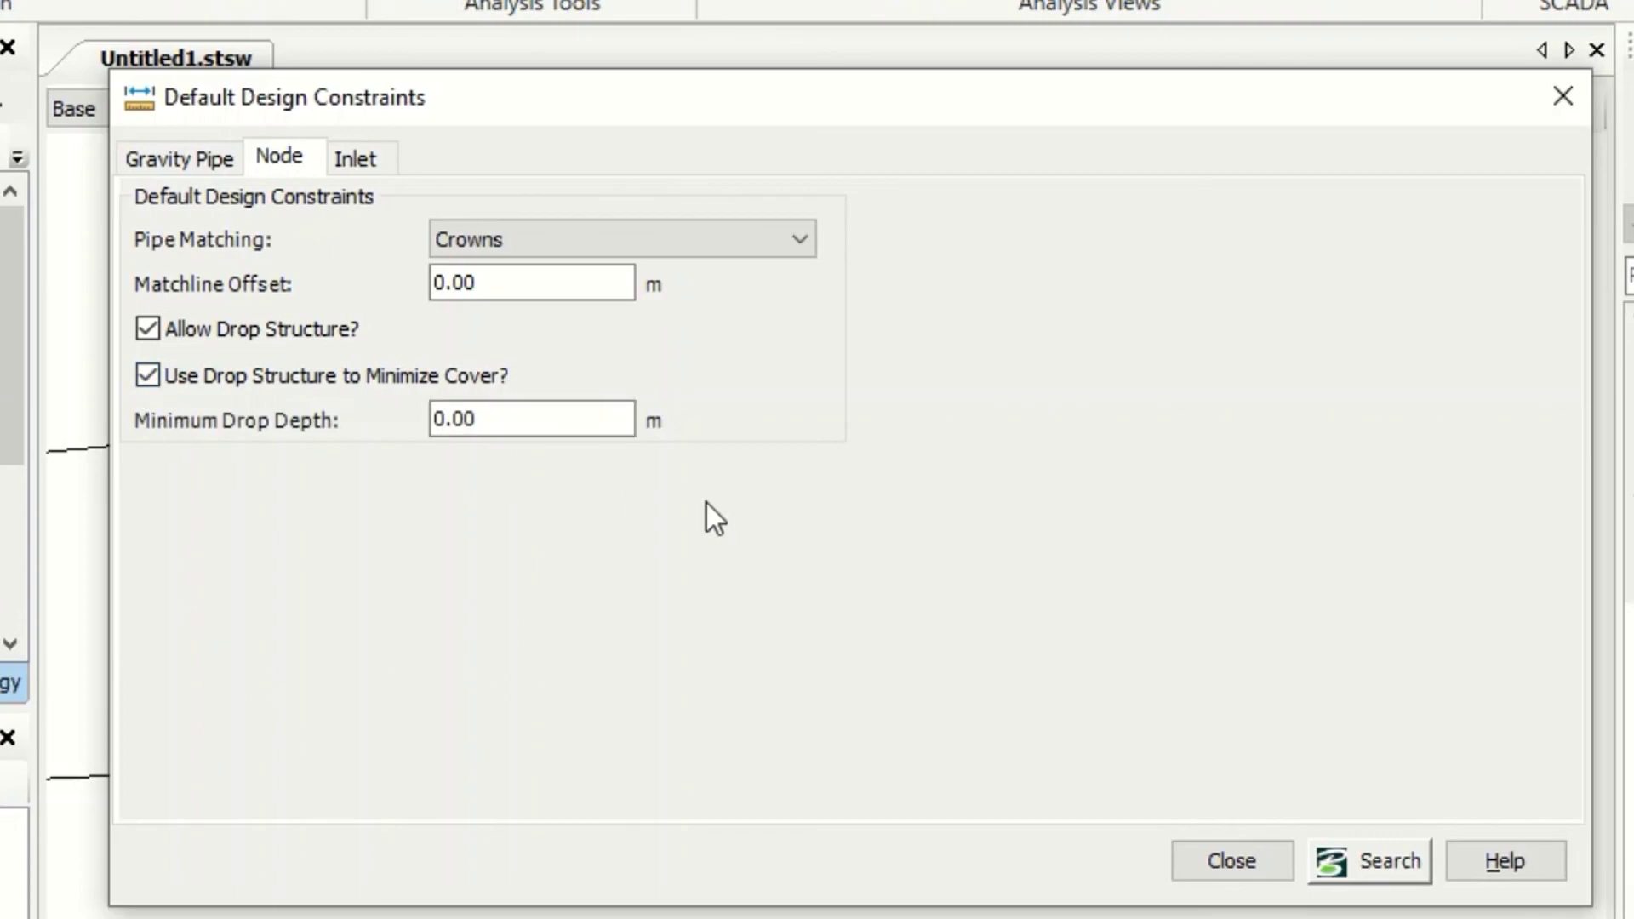
{"action": "left_click", "coordinate": [1217, 861]}
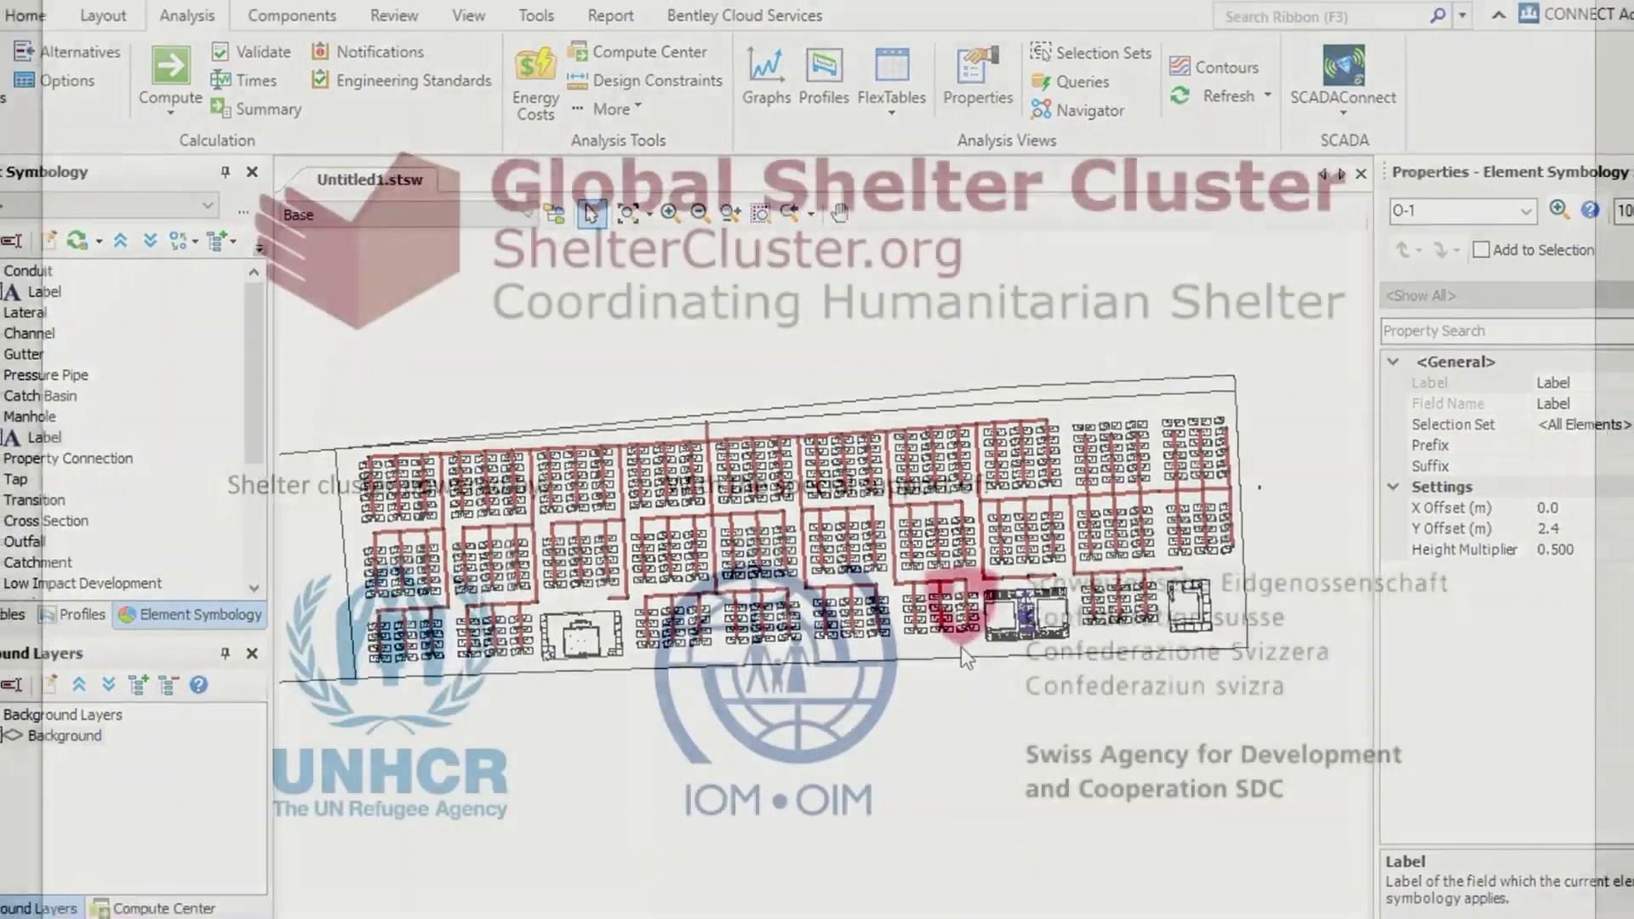